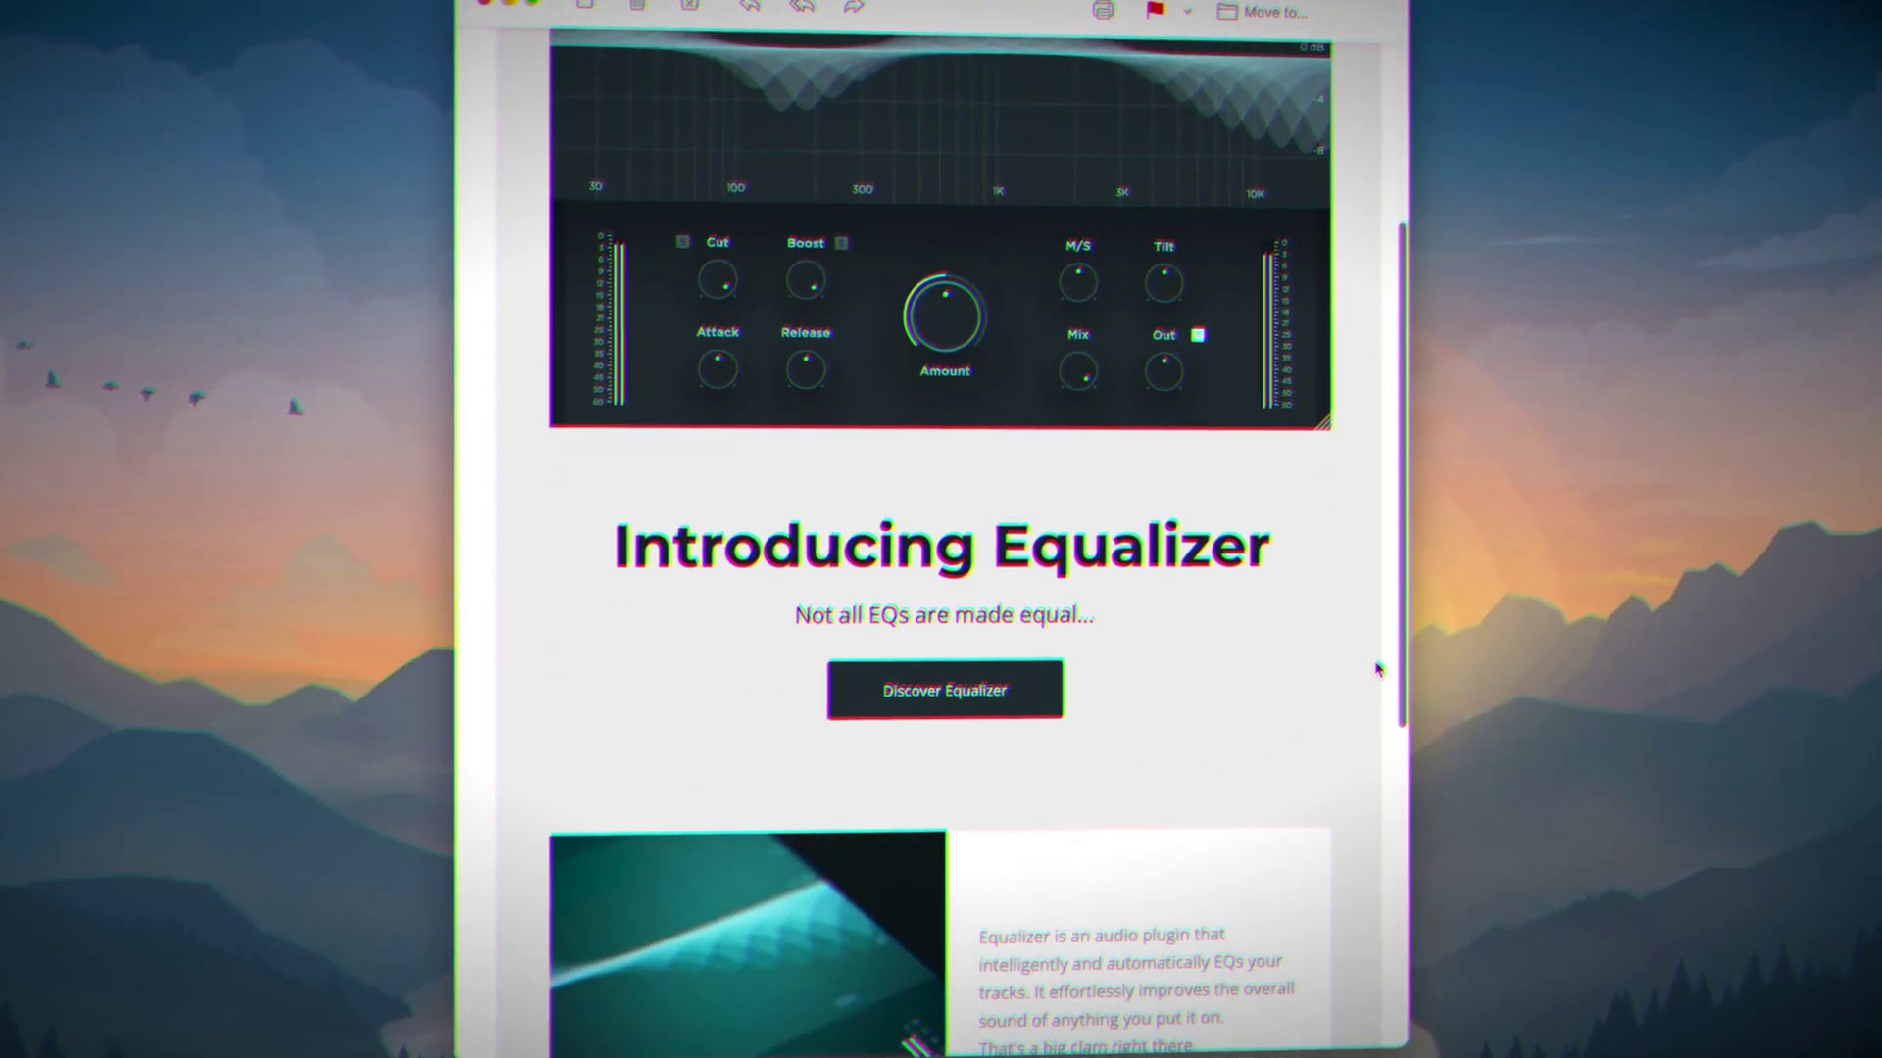
{"action": "scroll", "coordinate": [1382, 676], "scroll_direction": "down", "scroll_amount": 6}
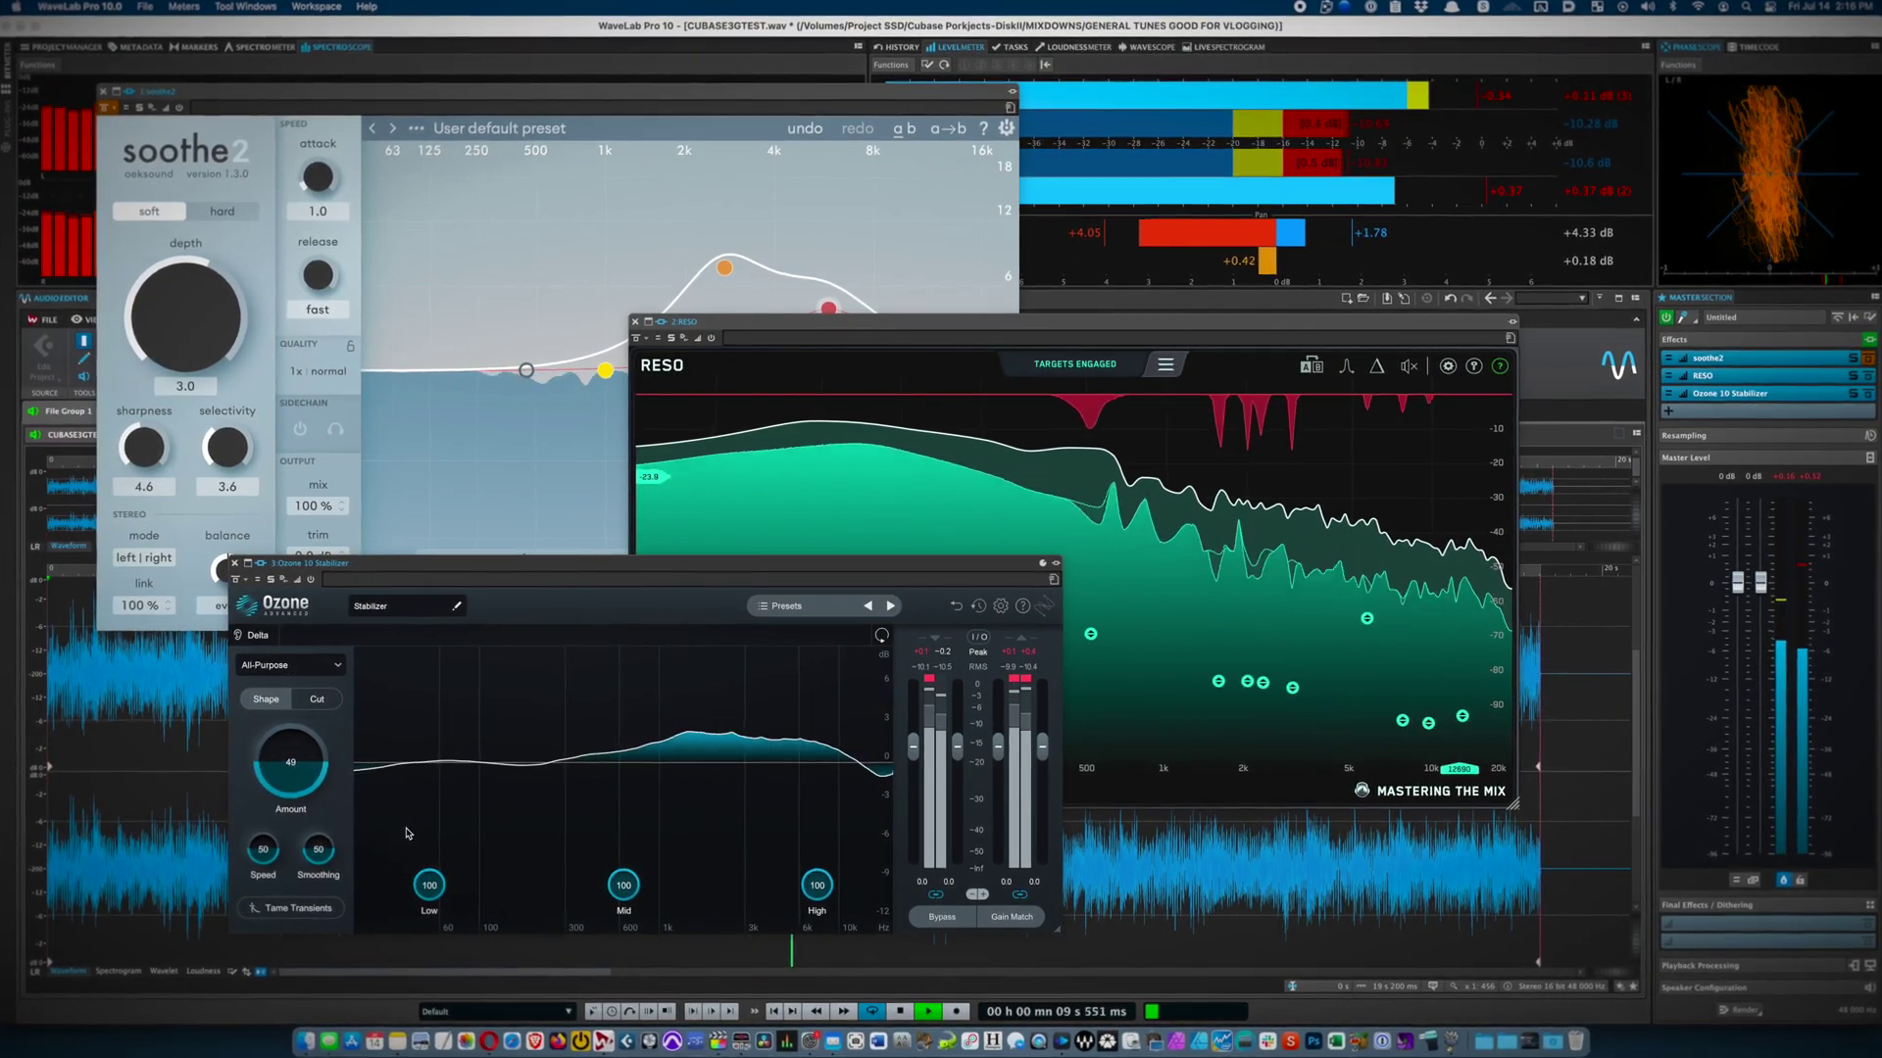
Try the Stabilizer's Cut and Shape modes, select the 4 kHz band, and review the oversampling and quality options
{"action": "left_click", "coordinate": [265, 699]}
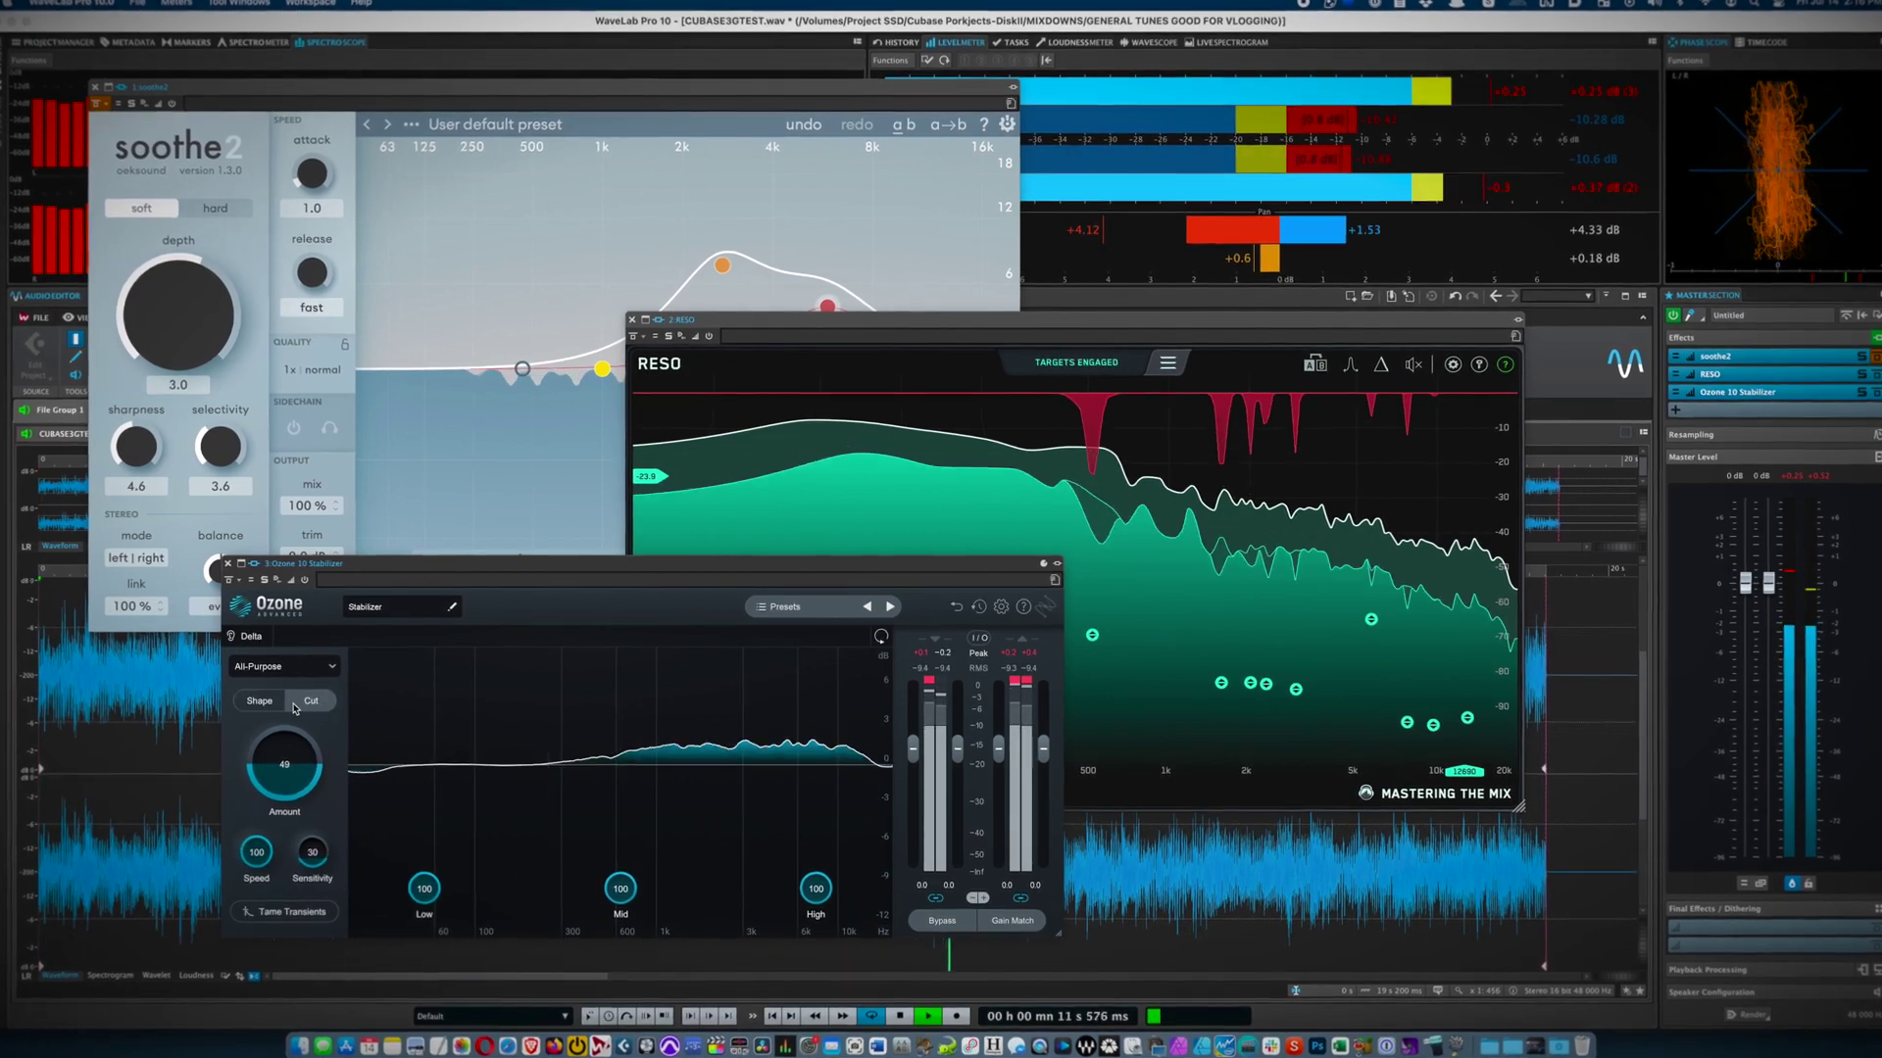
{"action": "left_click", "coordinate": [261, 703]}
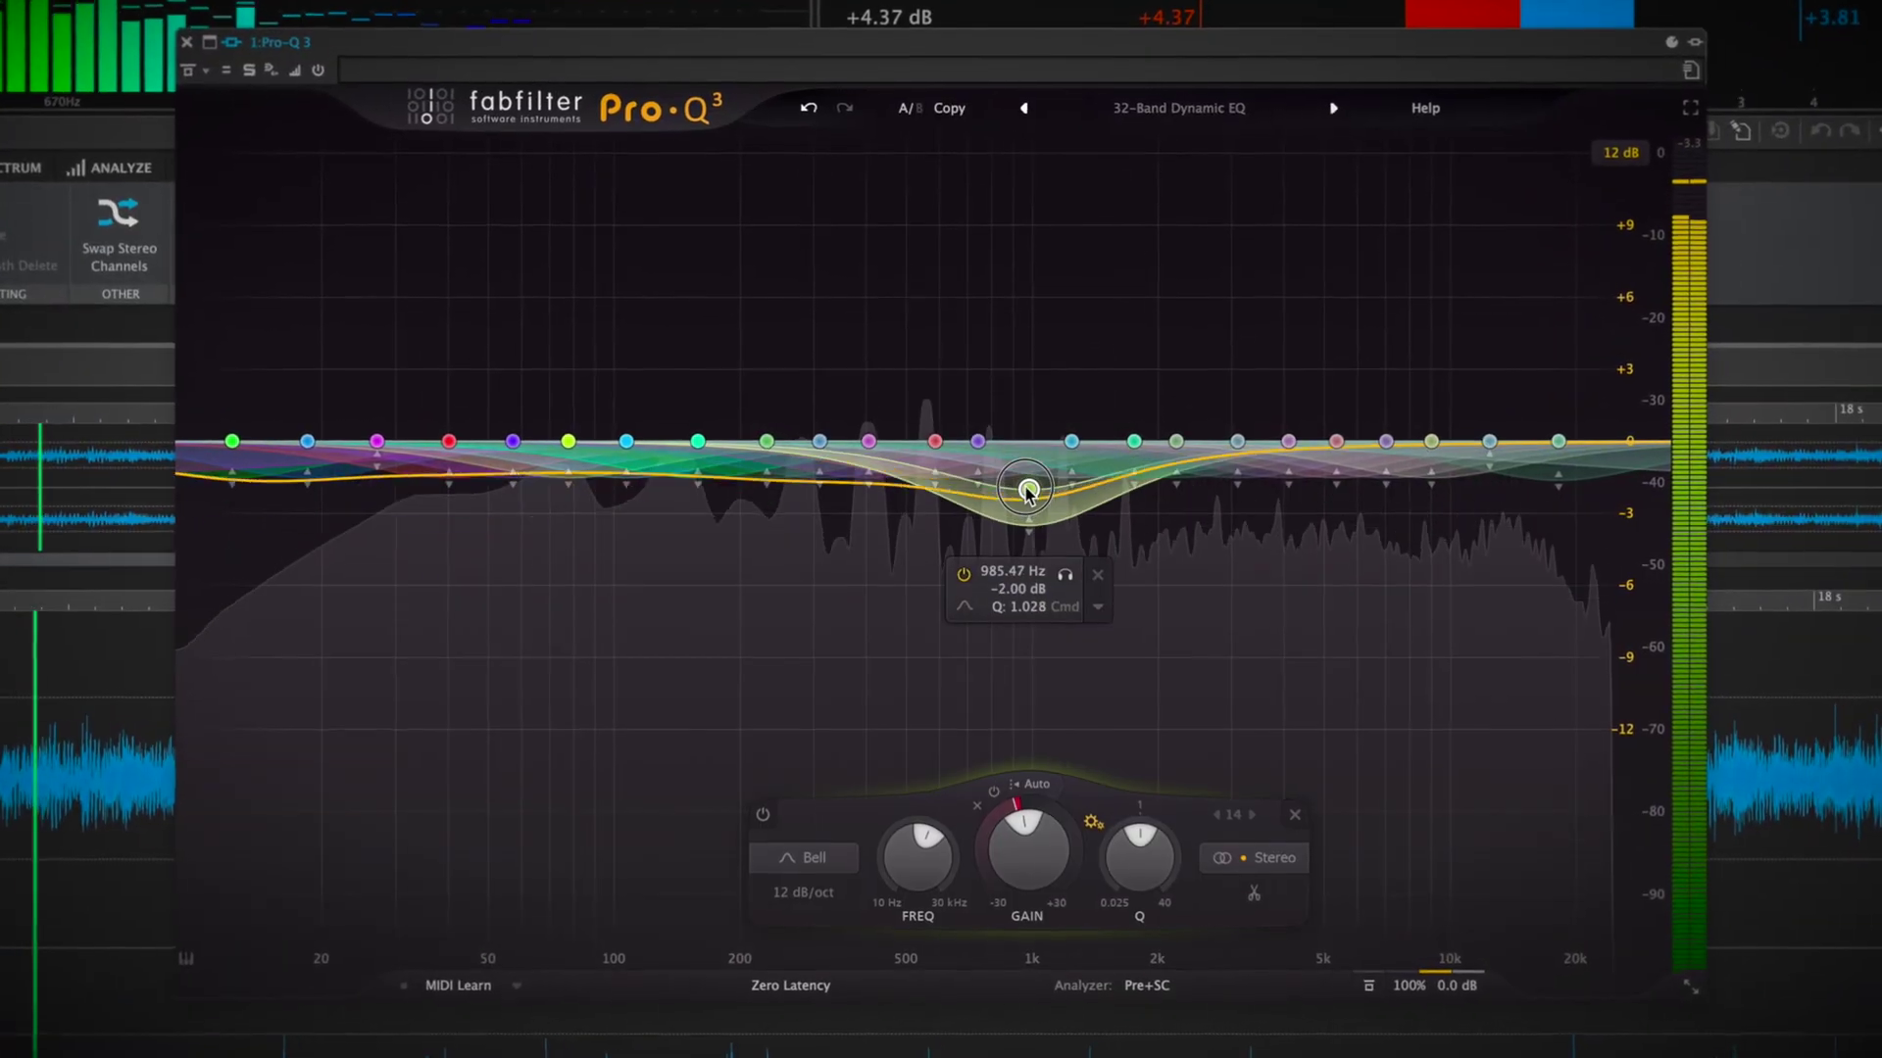
{"action": "left_click", "coordinate": [1289, 420]}
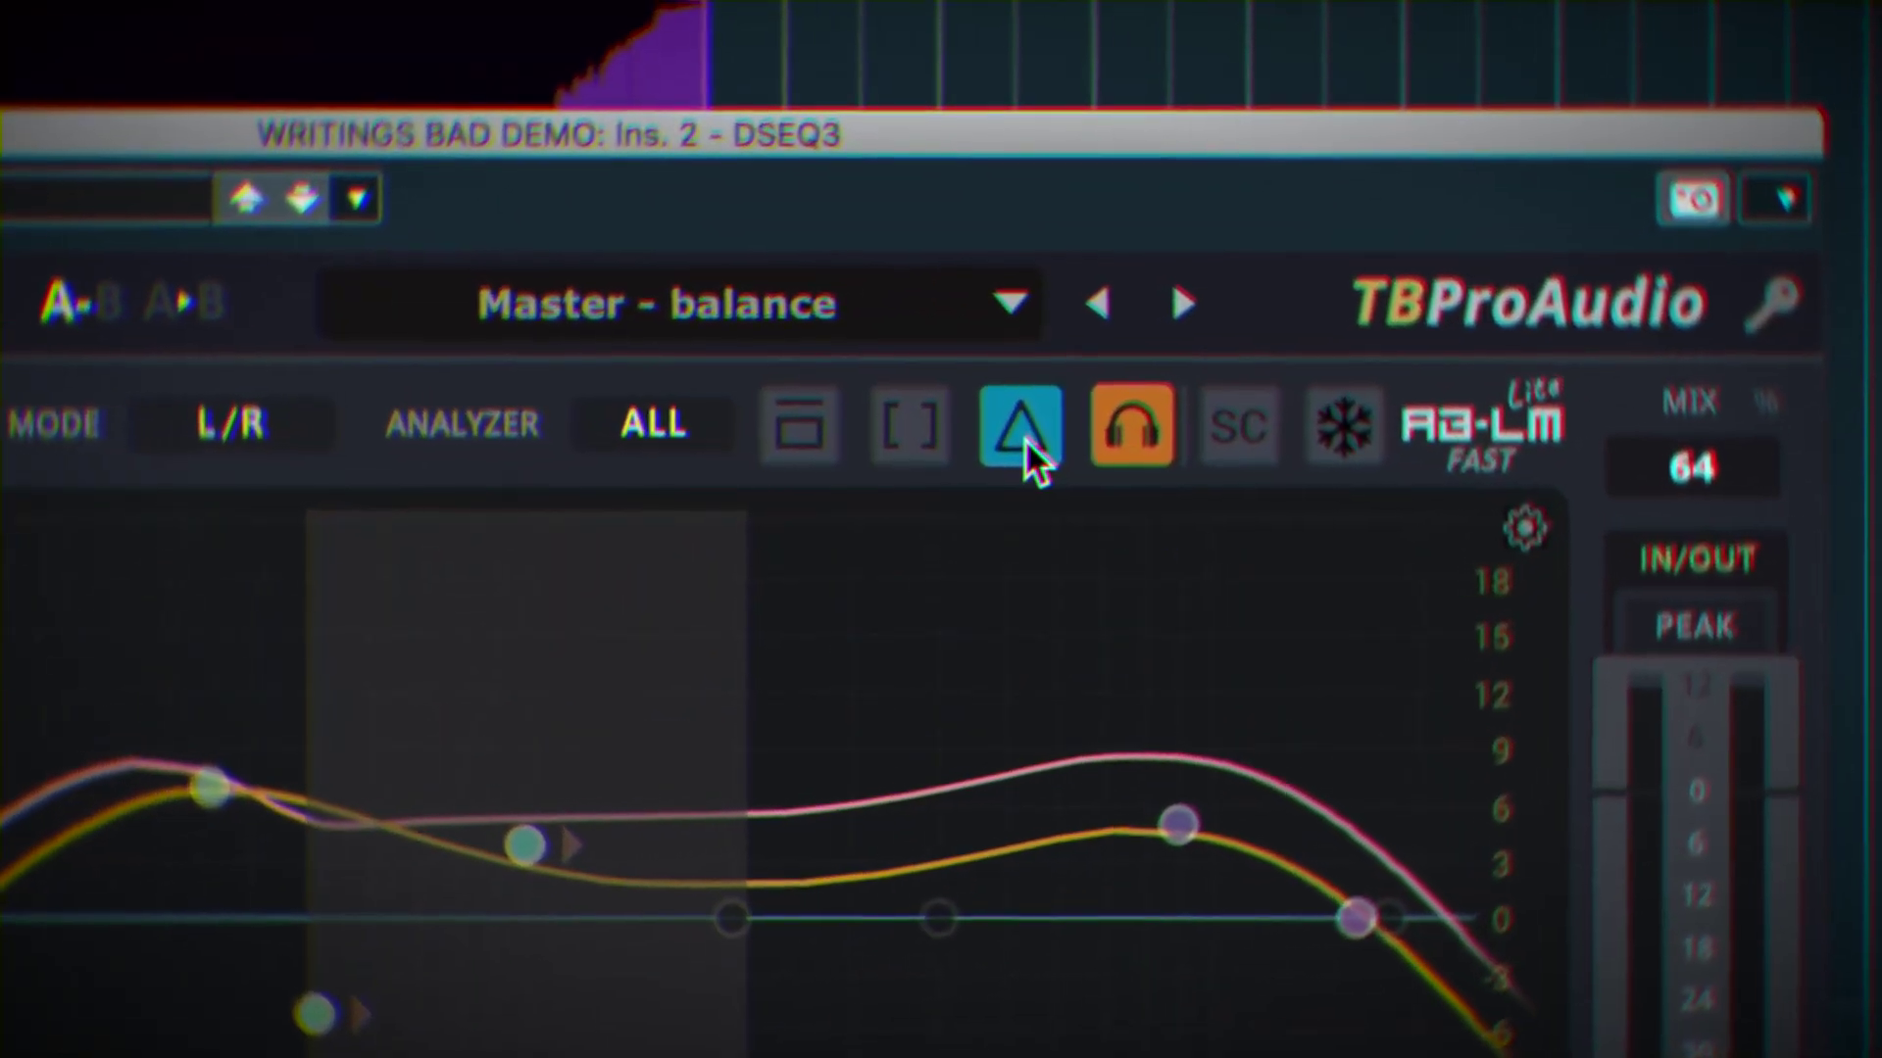
{"action": "left_click", "coordinate": [417, 273]}
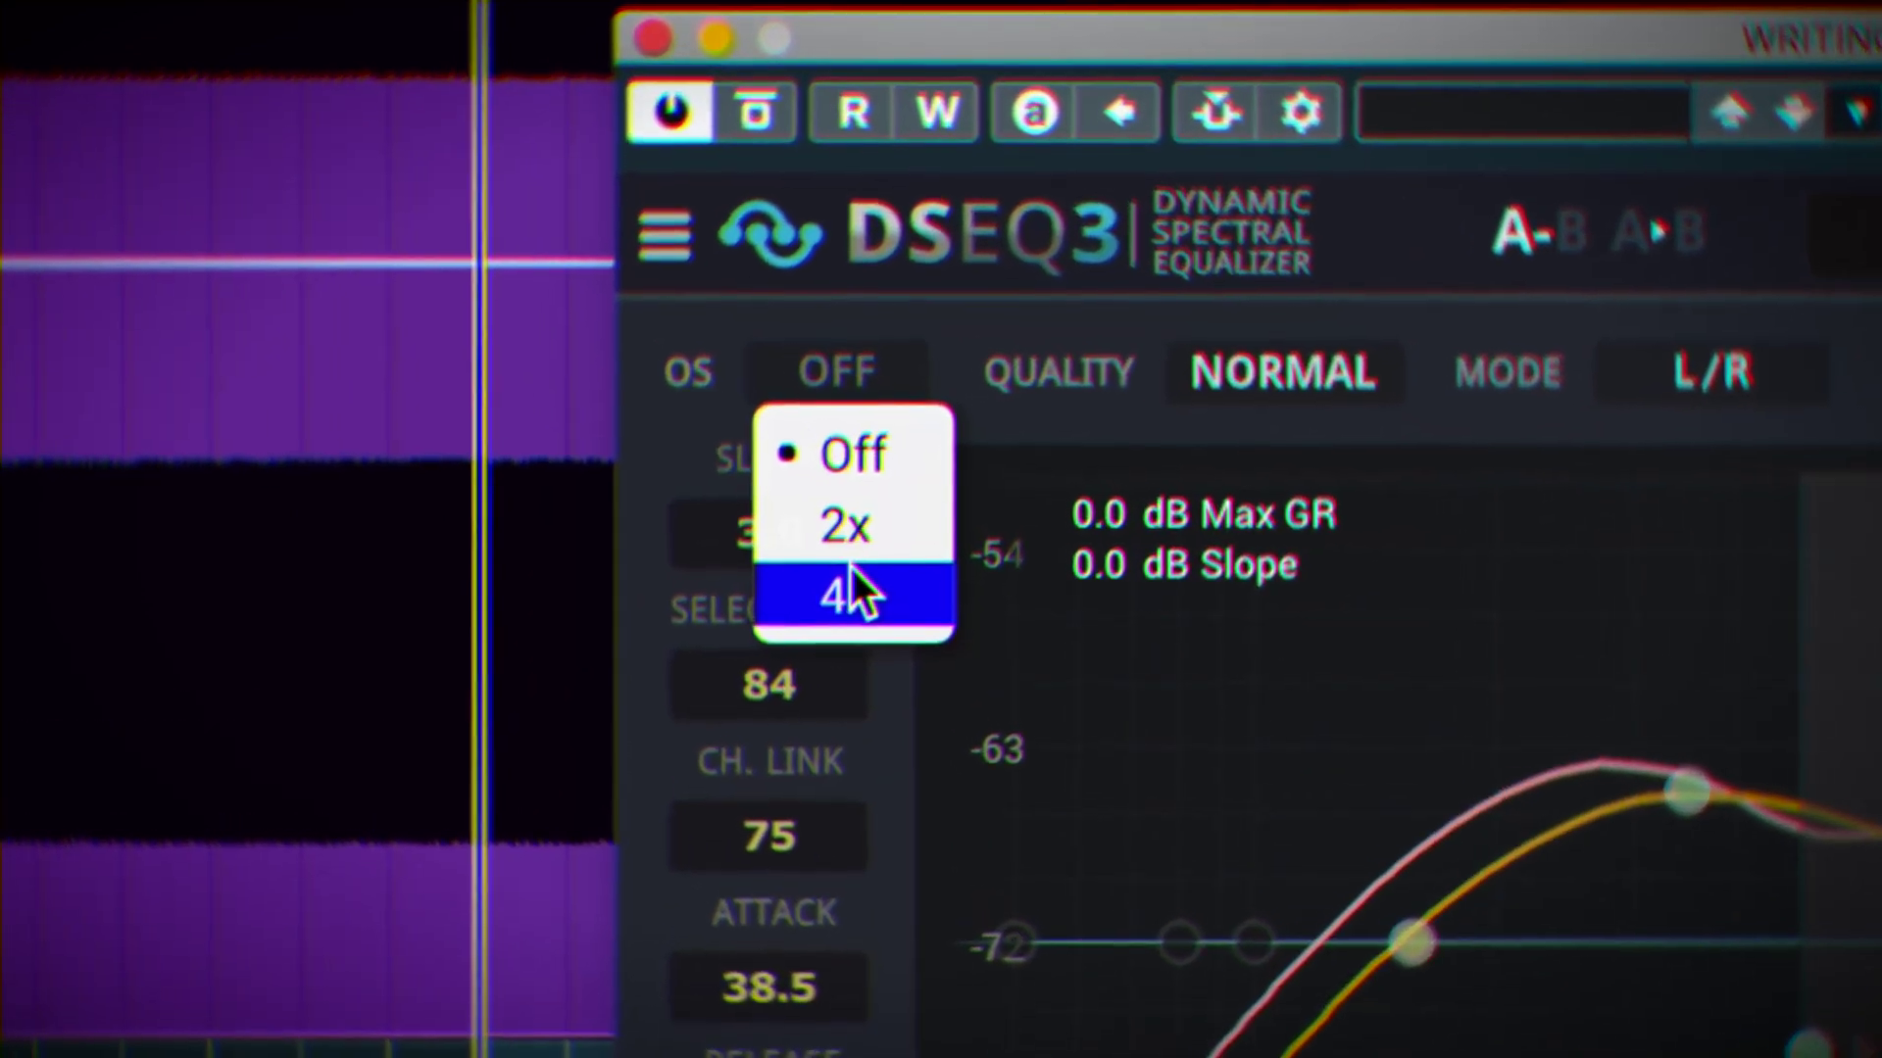
{"action": "left_click", "coordinate": [1343, 364]}
{"action": "left_click", "coordinate": [1342, 364]}
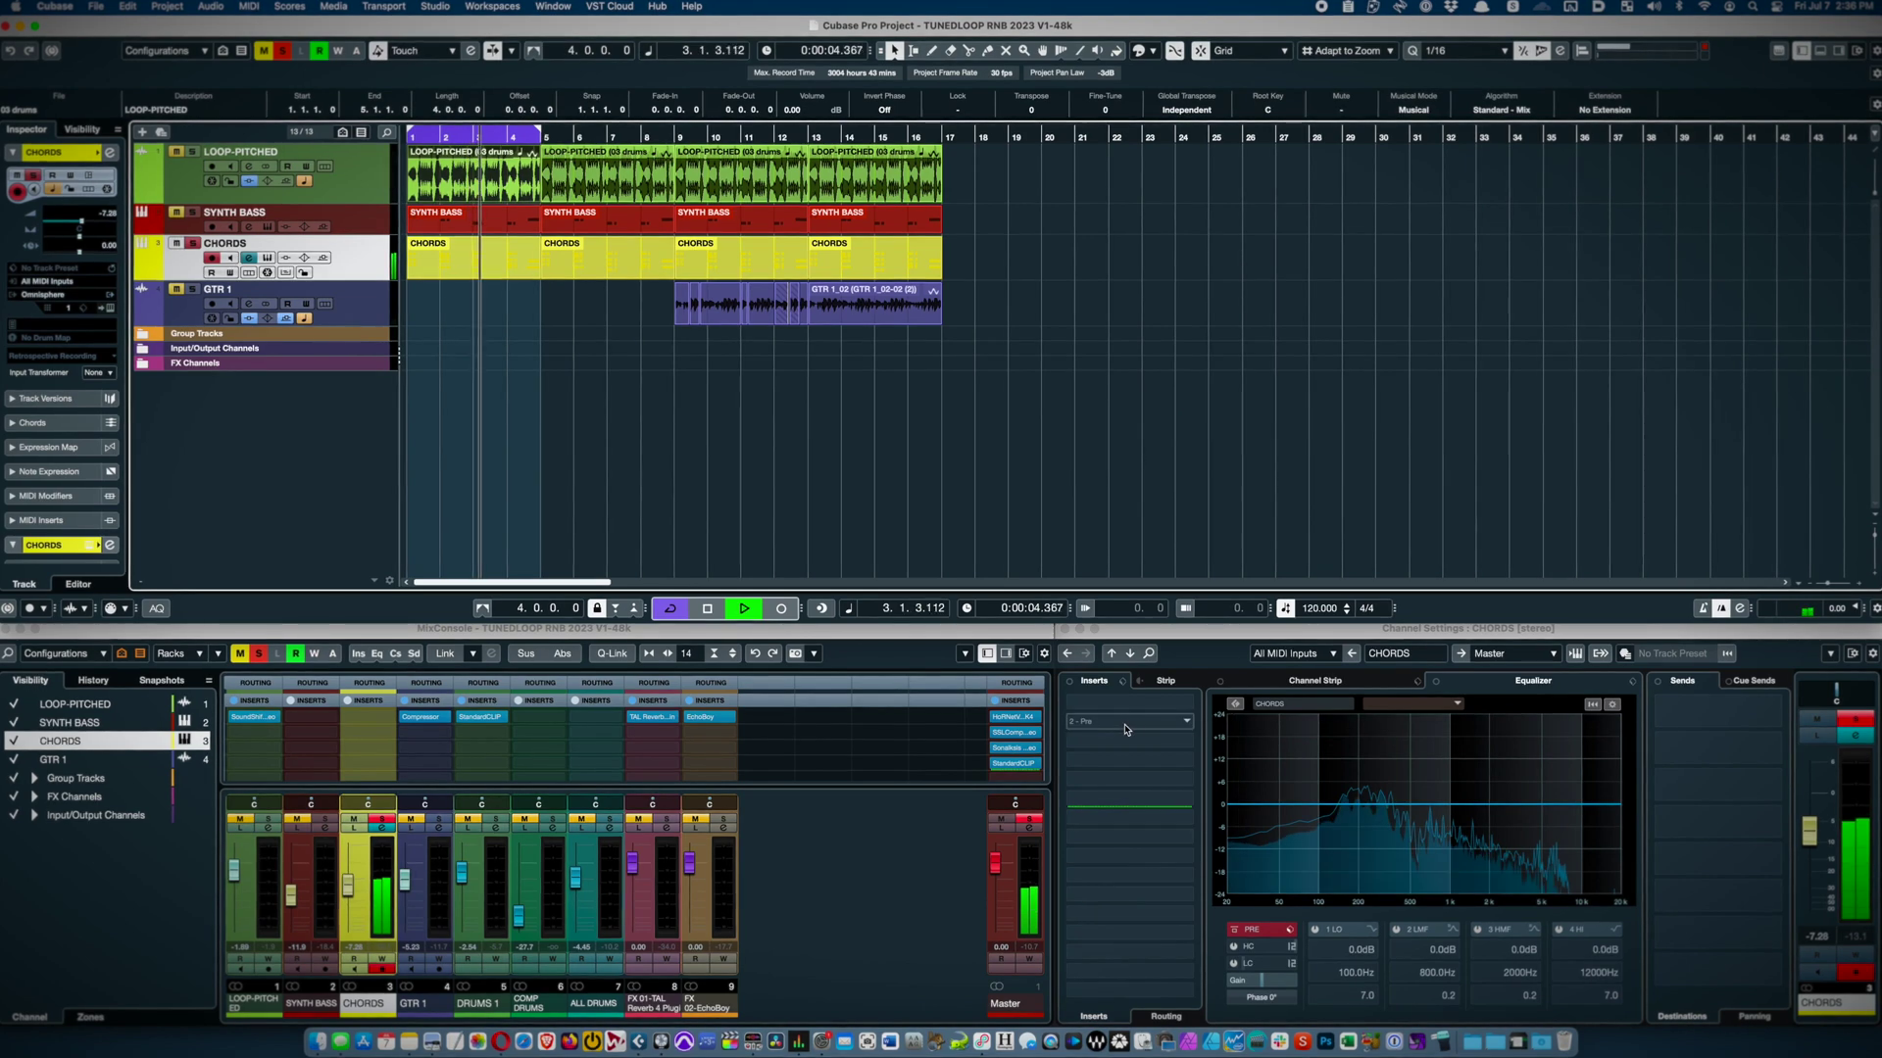
Load Wavesfactory Equalizer on a free CHORDS insert via an 'equ' search, then shrink and reposition its window
{"action": "left_click", "coordinate": [1126, 729]}
{"action": "type", "text": "e"}
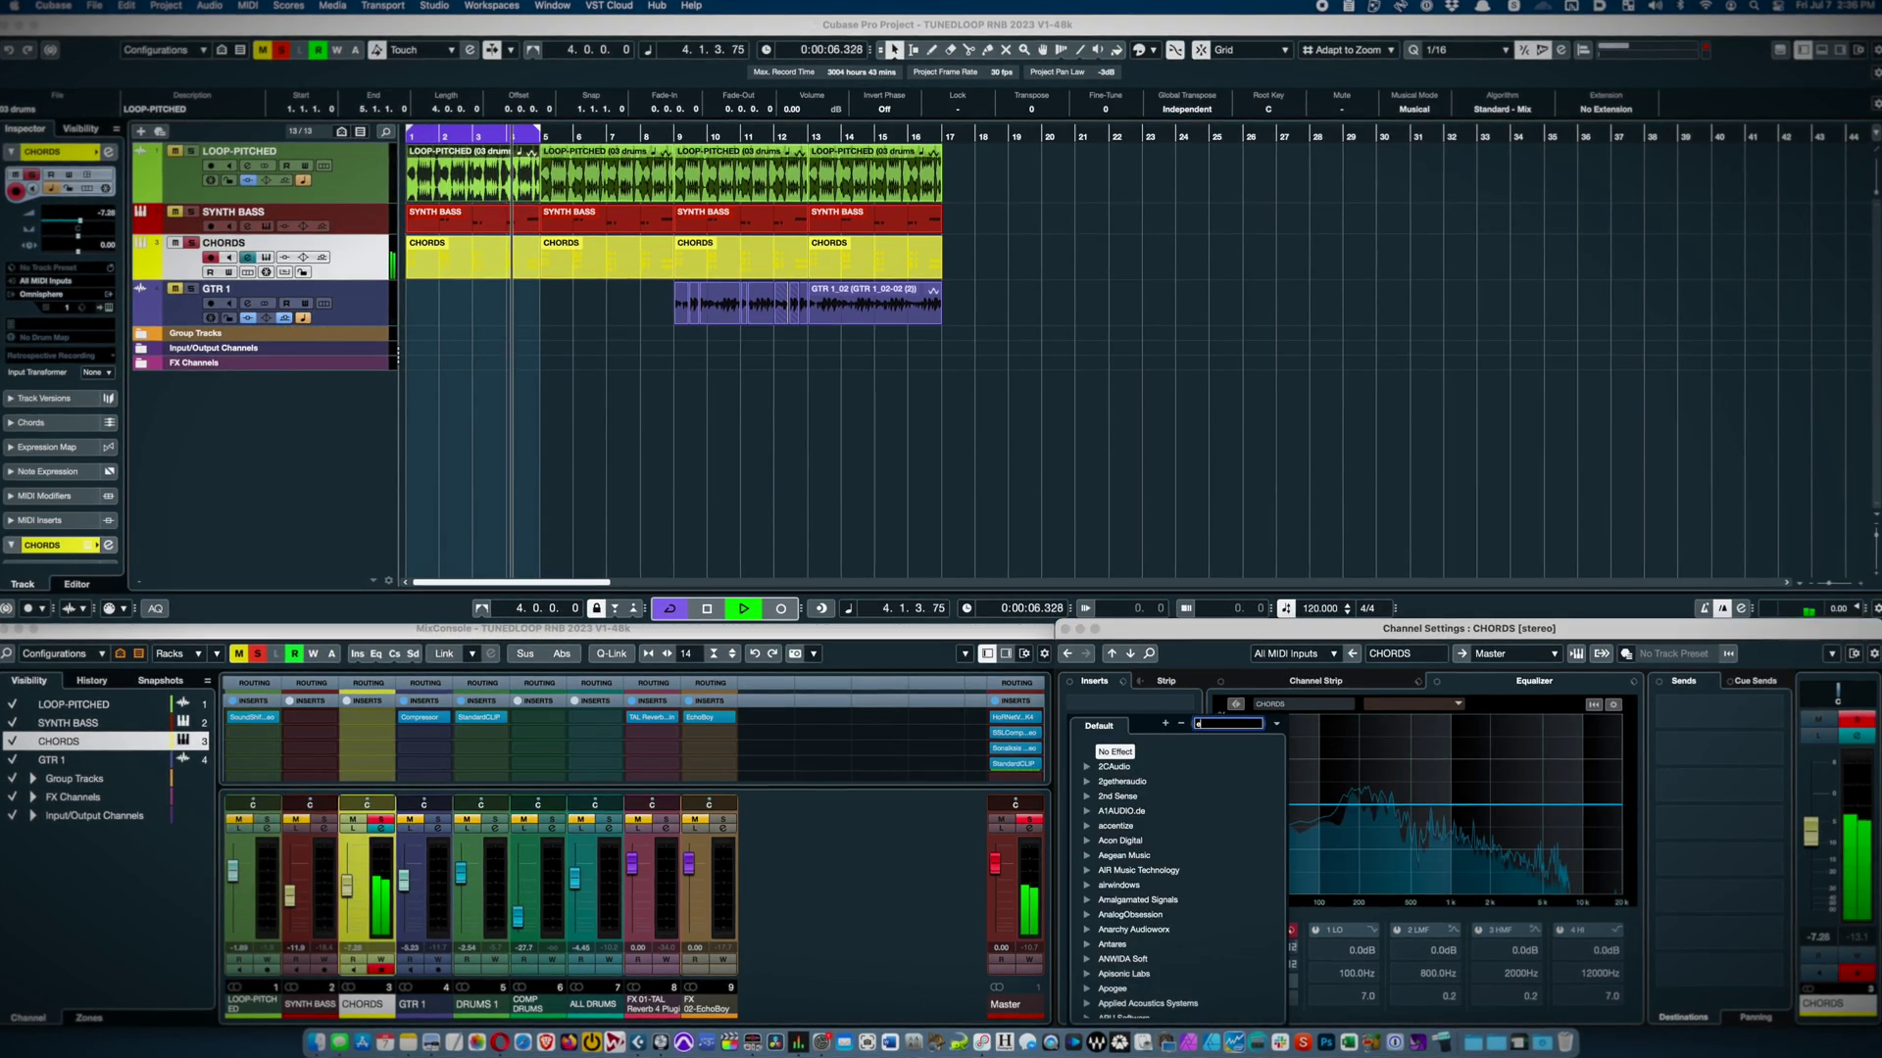
{"action": "type", "text": "qu"}
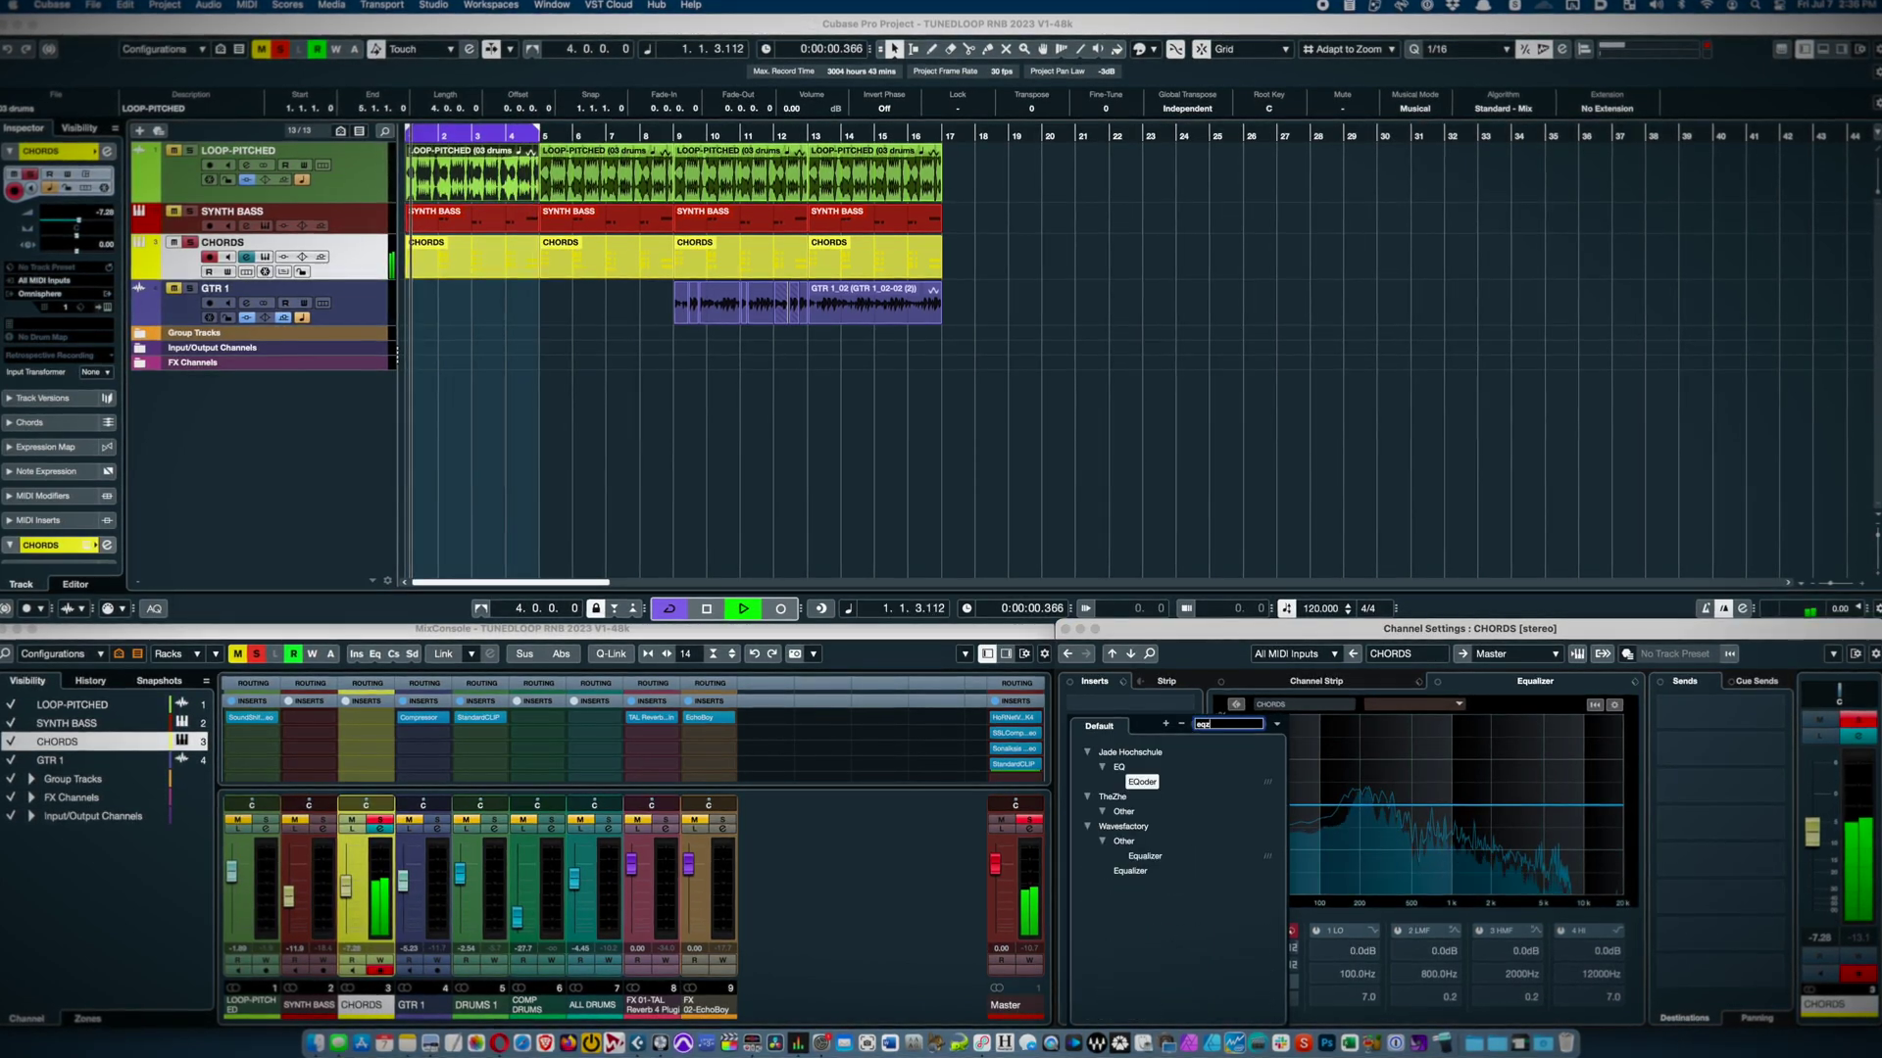
{"action": "left_click", "coordinate": [1158, 870]}
{"action": "left_click_drag", "start_coordinate": [1117, 351], "coordinate": [1117, 248]}
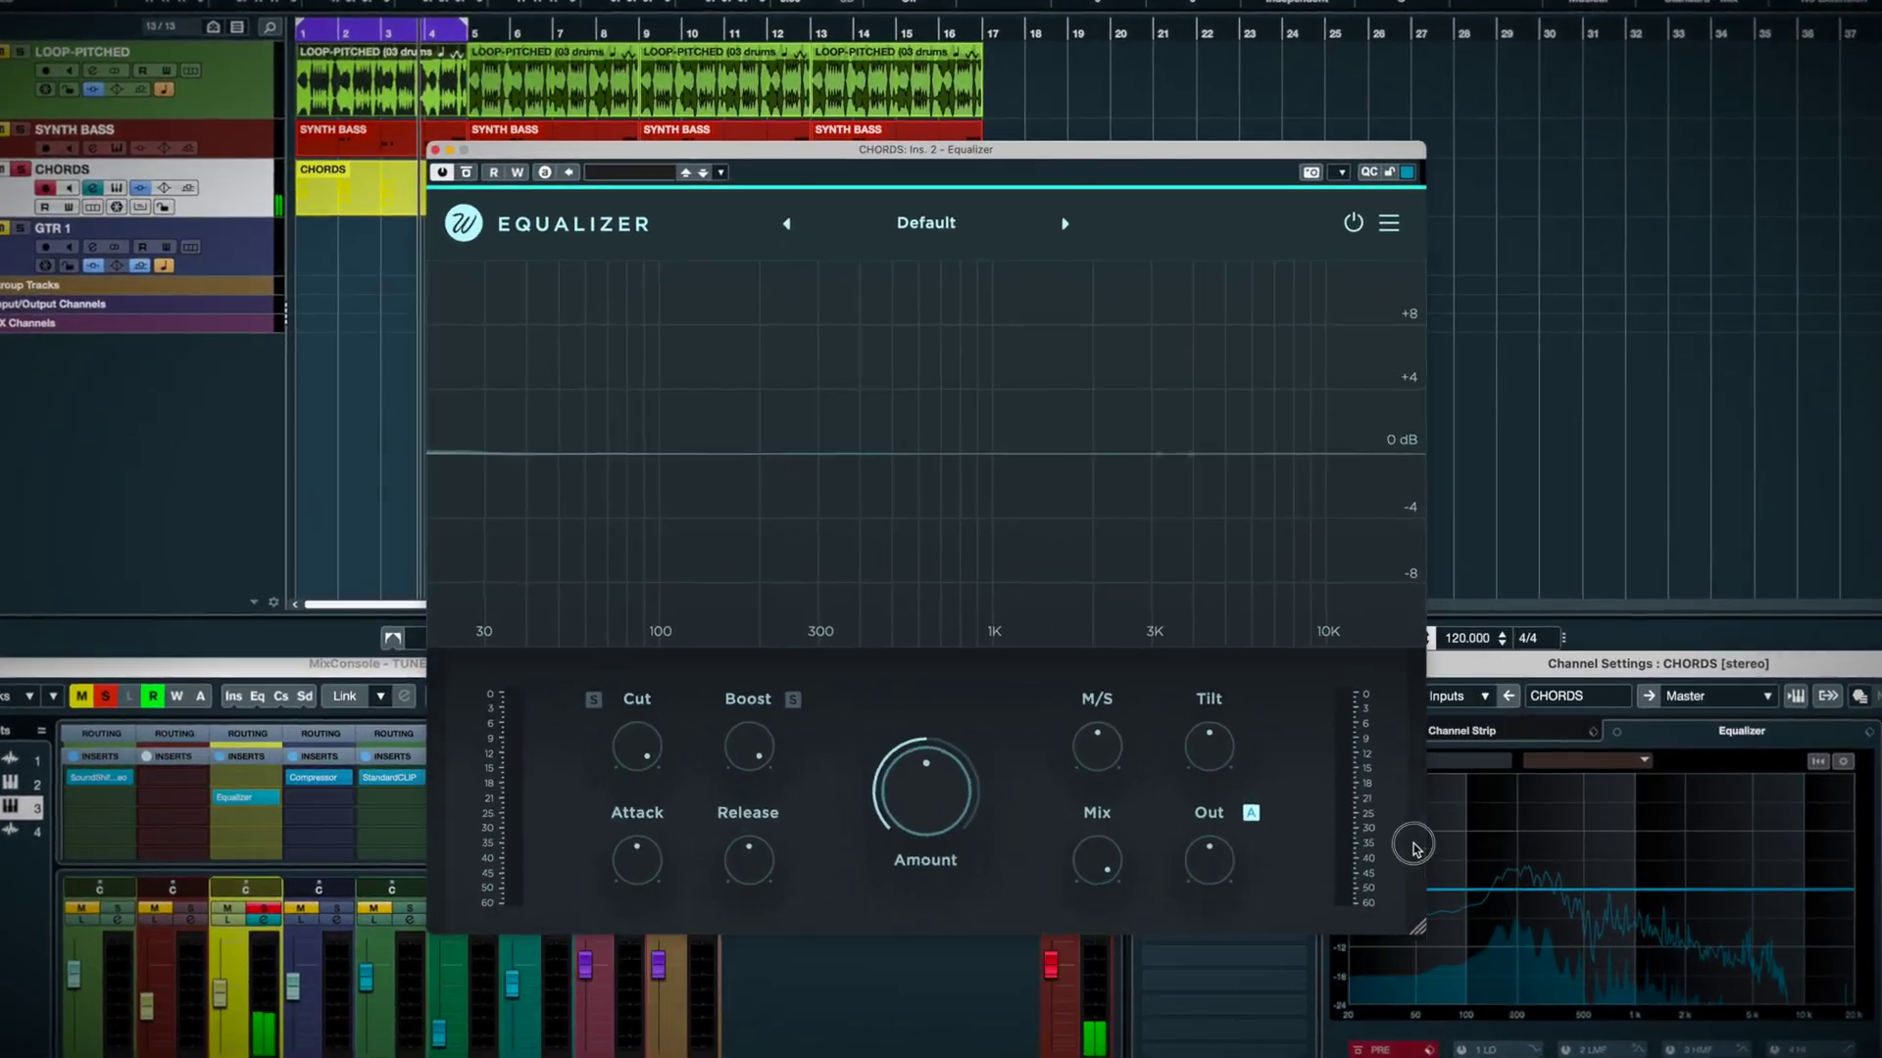
{"action": "left_click_drag", "start_coordinate": [1414, 848], "coordinate": [1383, 781]}
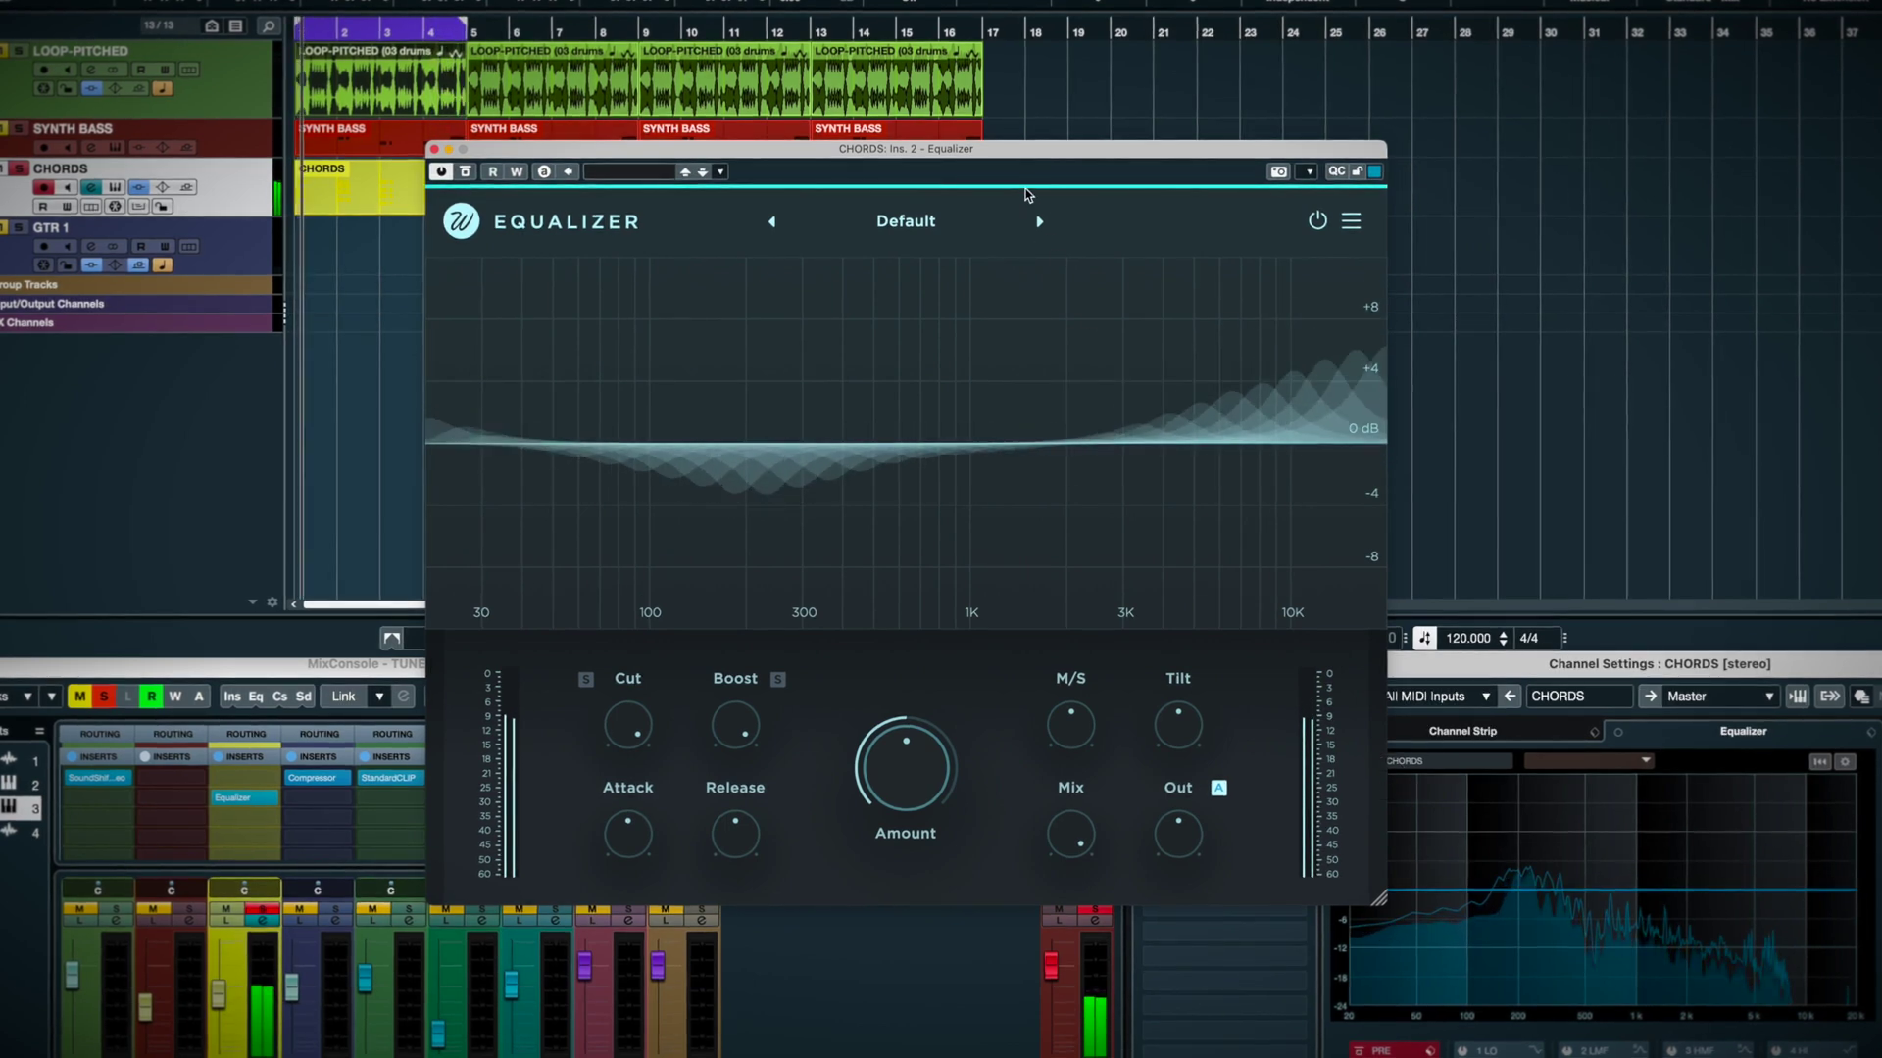
{"action": "left_click_drag", "start_coordinate": [1012, 149], "coordinate": [1063, 125]}
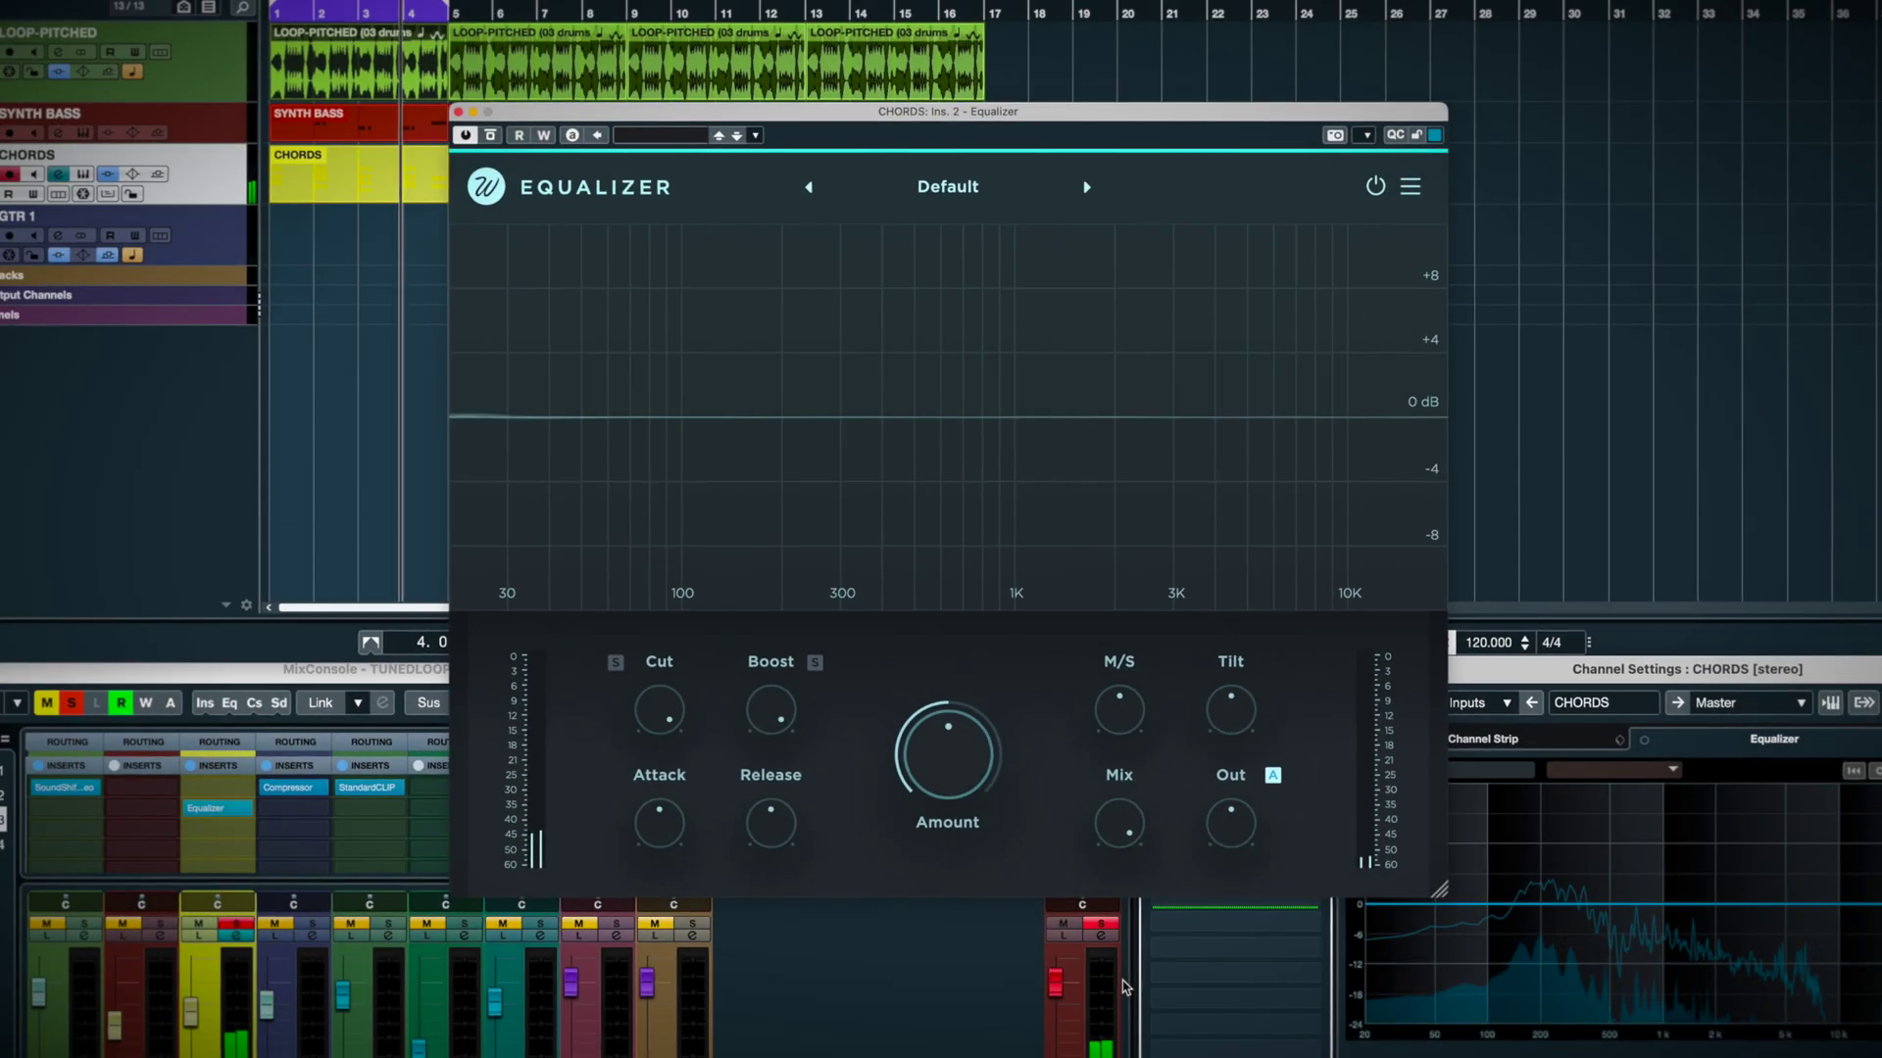
Start project playback so the chords play through the Equalizer at its Default preset
{"action": "key", "text": "space"}
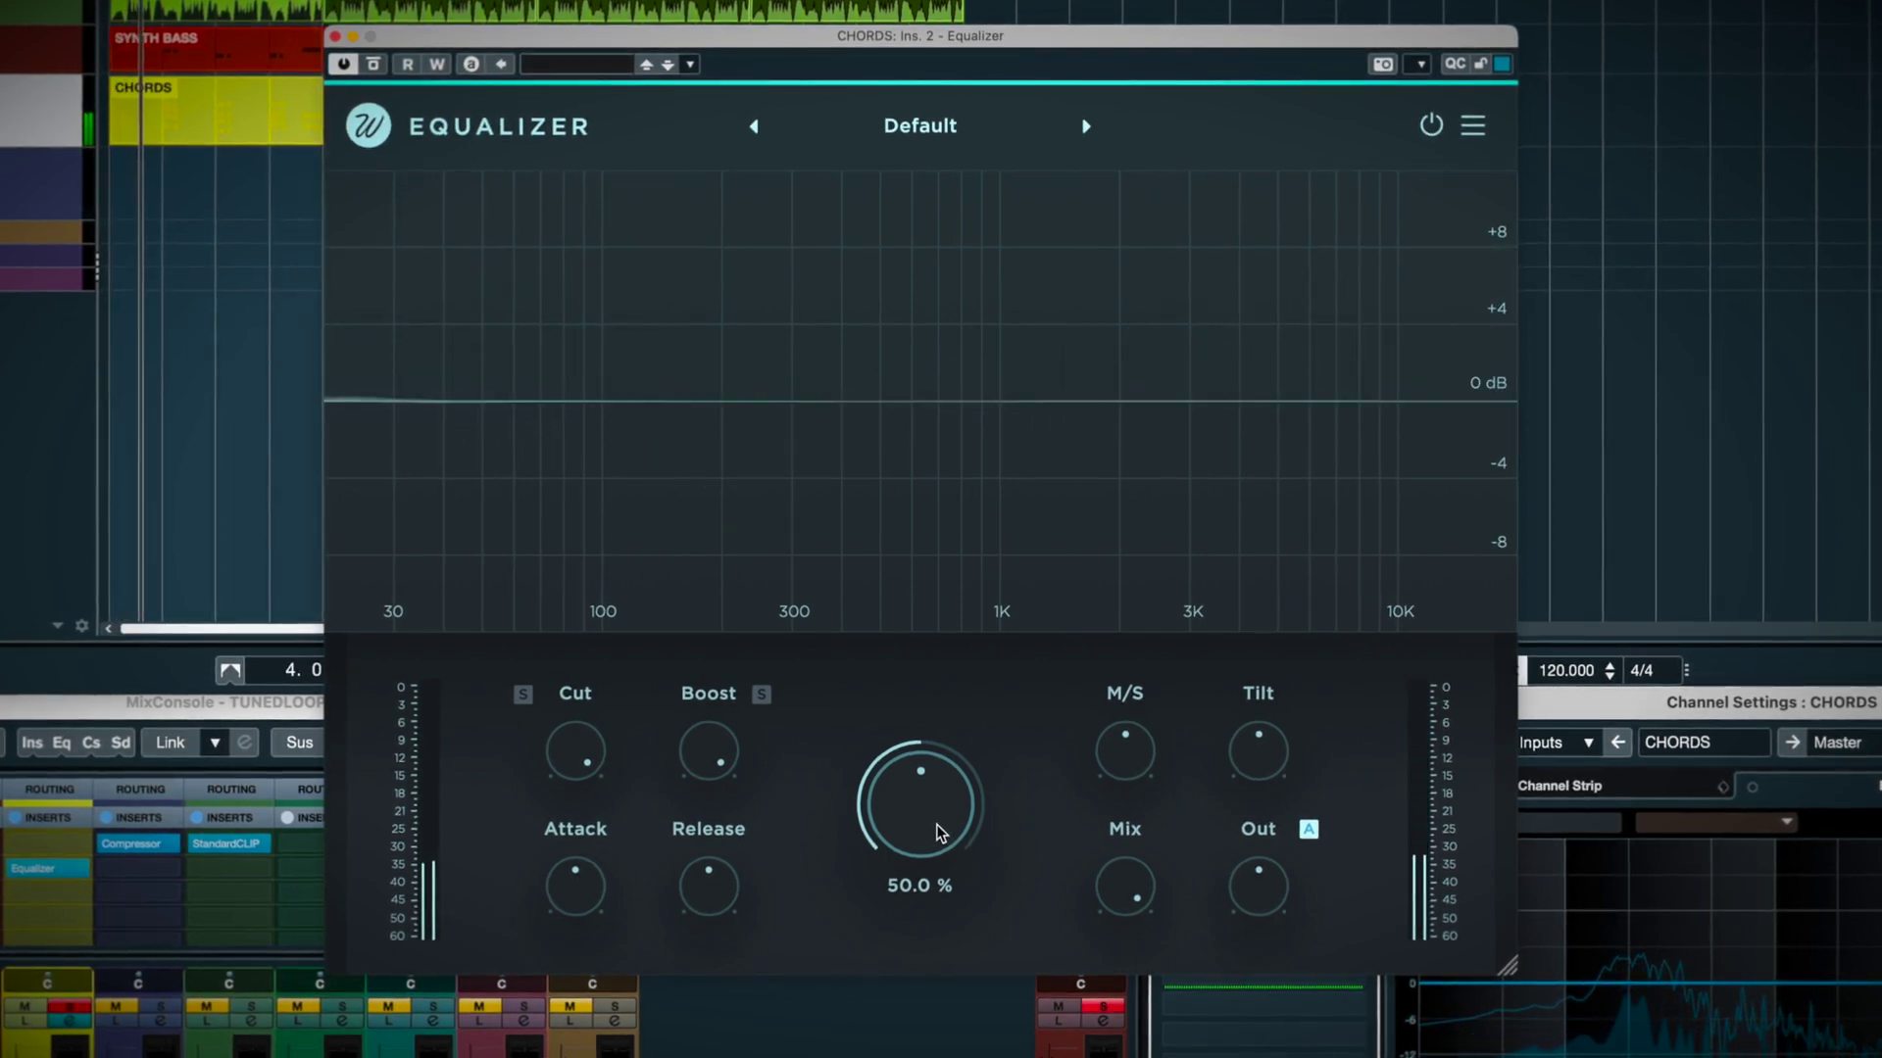
Audition Equalizer Amount values above 50 % (up to about 61 %), resetting to 50 % after each try
{"action": "left_click_drag", "start_coordinate": [938, 832], "coordinate": [921, 1026]}
{"action": "double_click", "coordinate": [932, 860]}
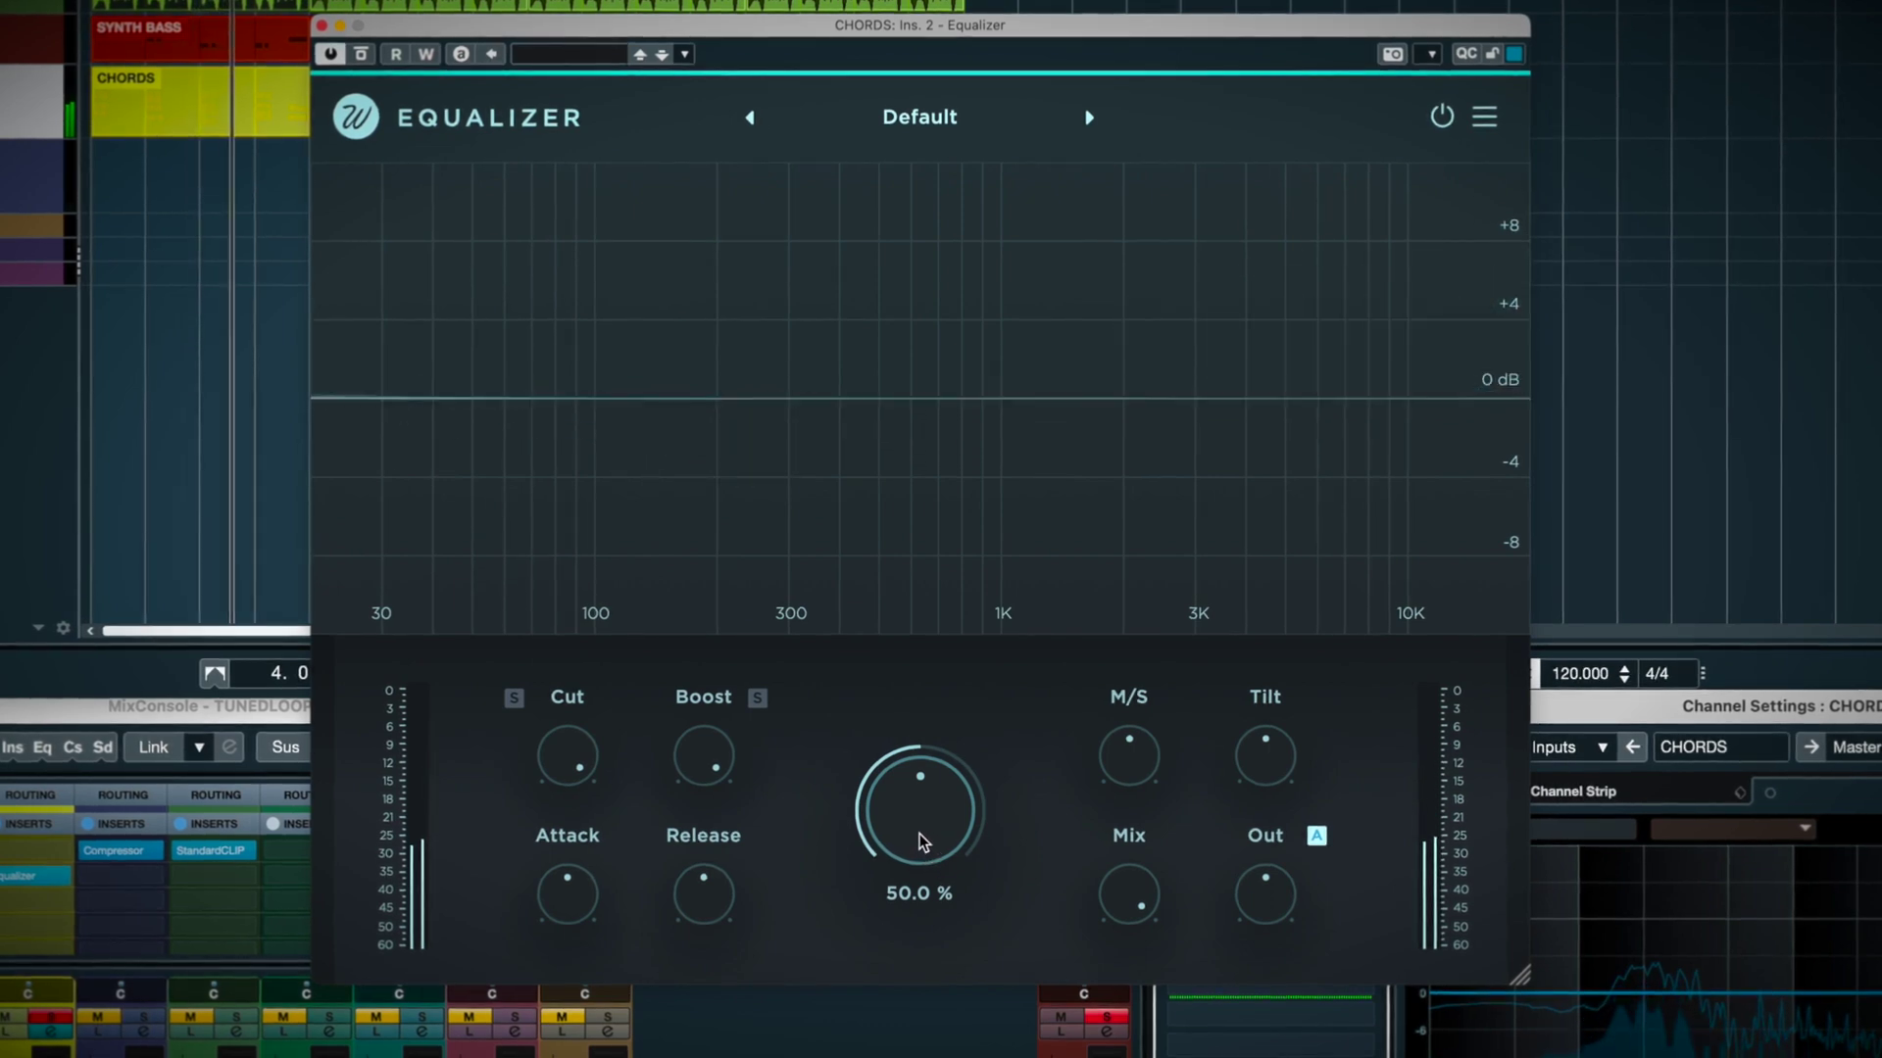
{"action": "left_click_drag", "start_coordinate": [939, 840], "coordinate": [957, 757]}
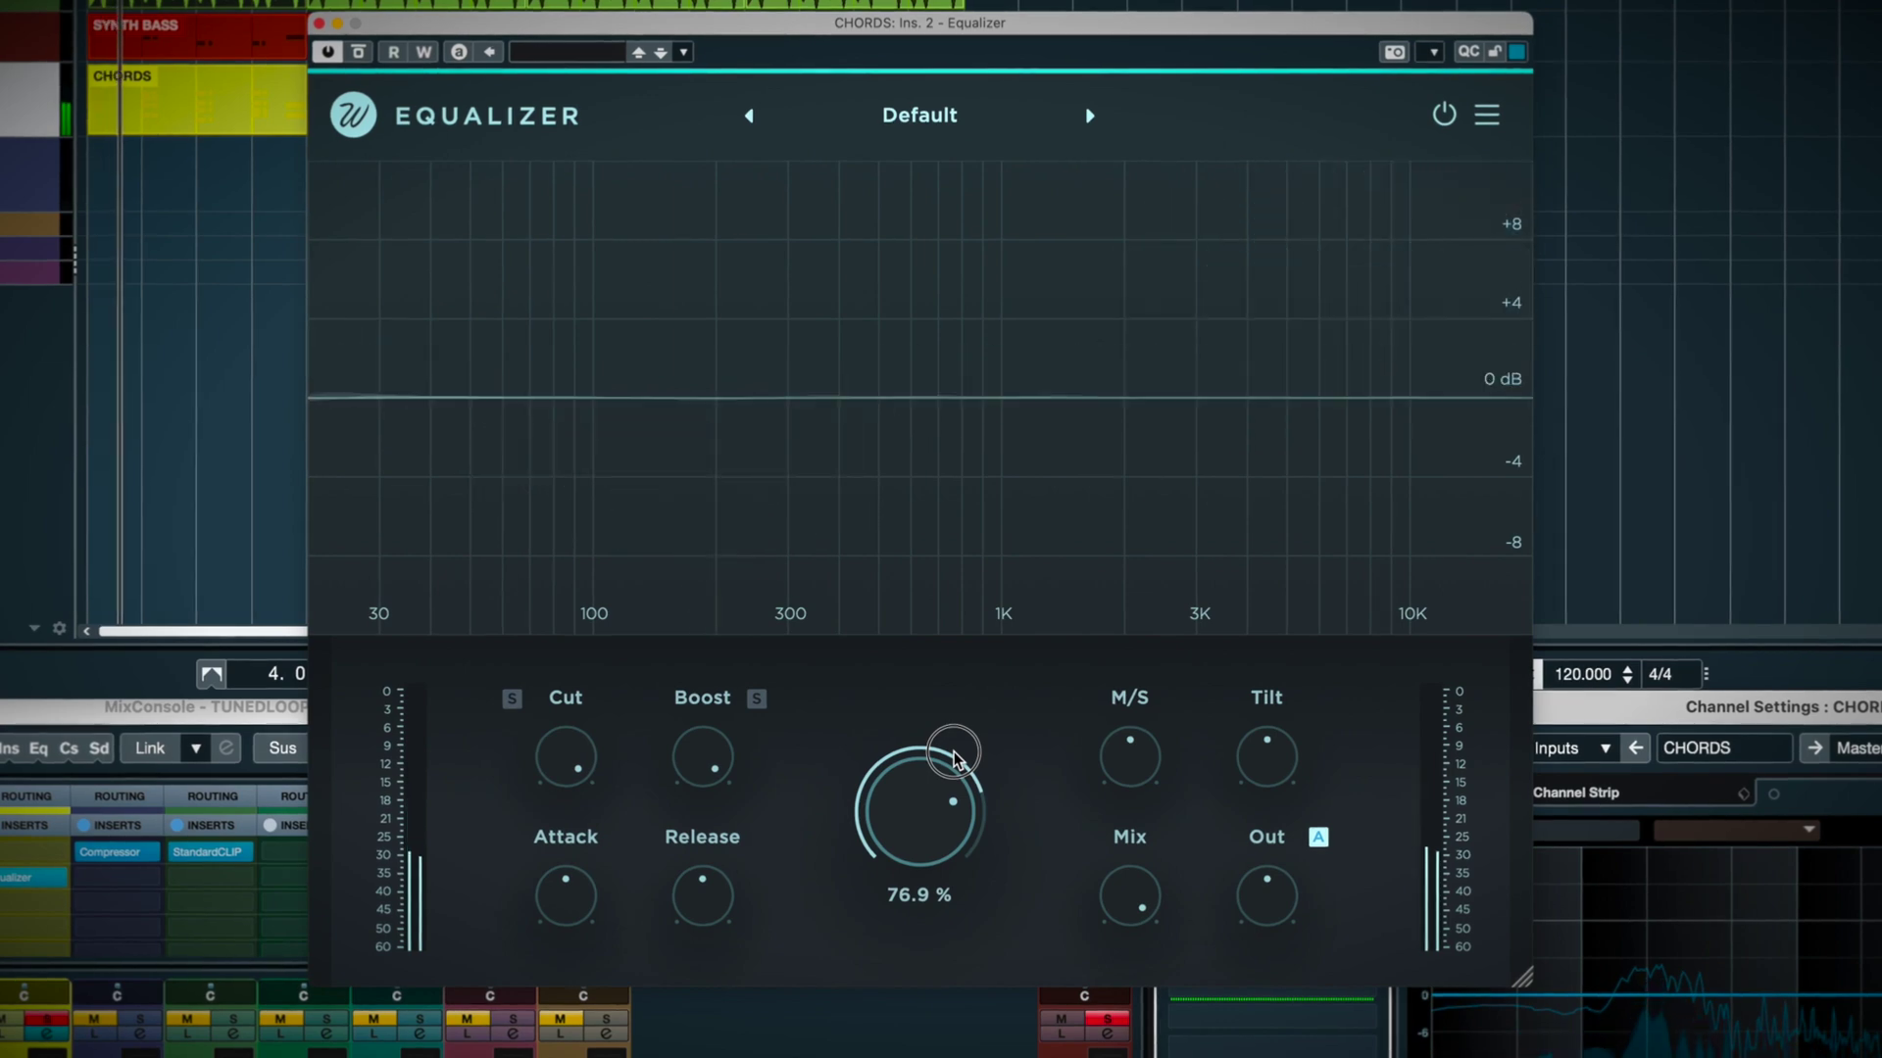
{"action": "double_click", "coordinate": [931, 828]}
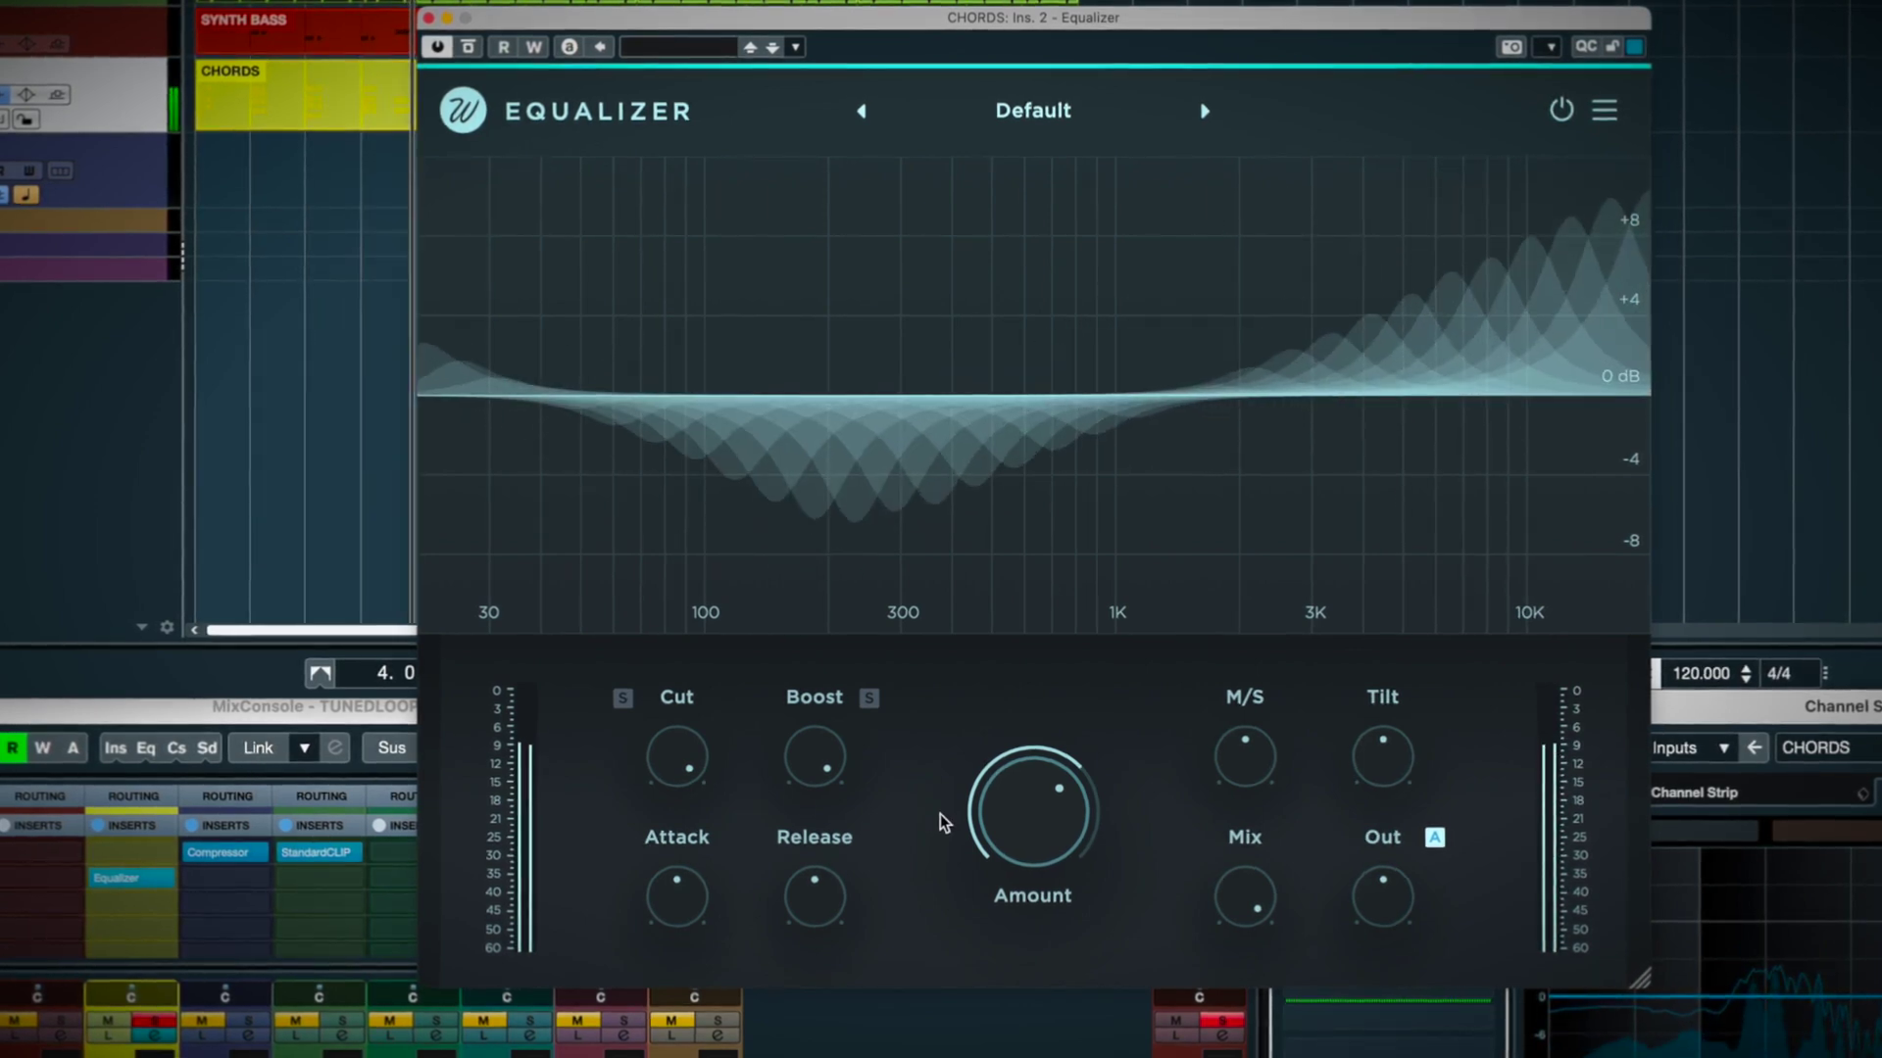
Turn the Equalizer's Boost amount up to 100 %
{"action": "mouse_move", "coordinate": [808, 753]}
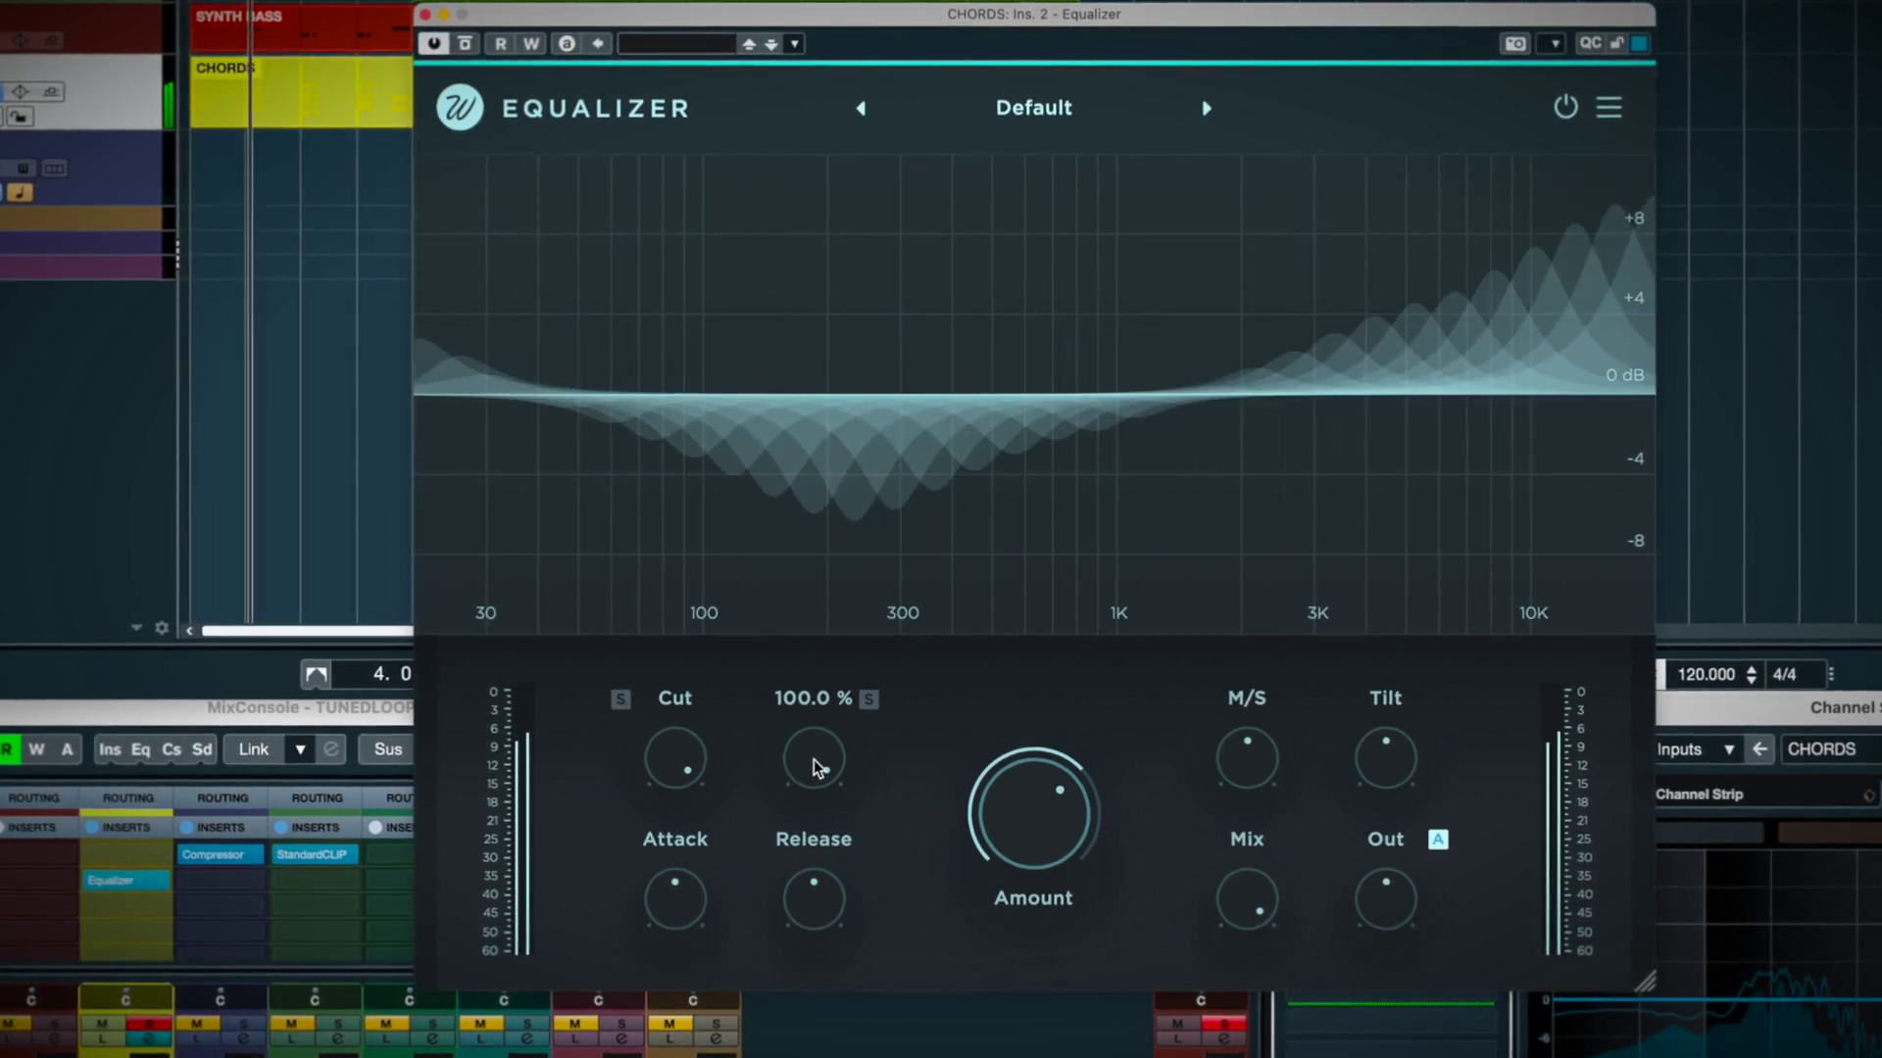
{"action": "left_click_drag", "start_coordinate": [810, 757], "coordinate": [794, 1055]}
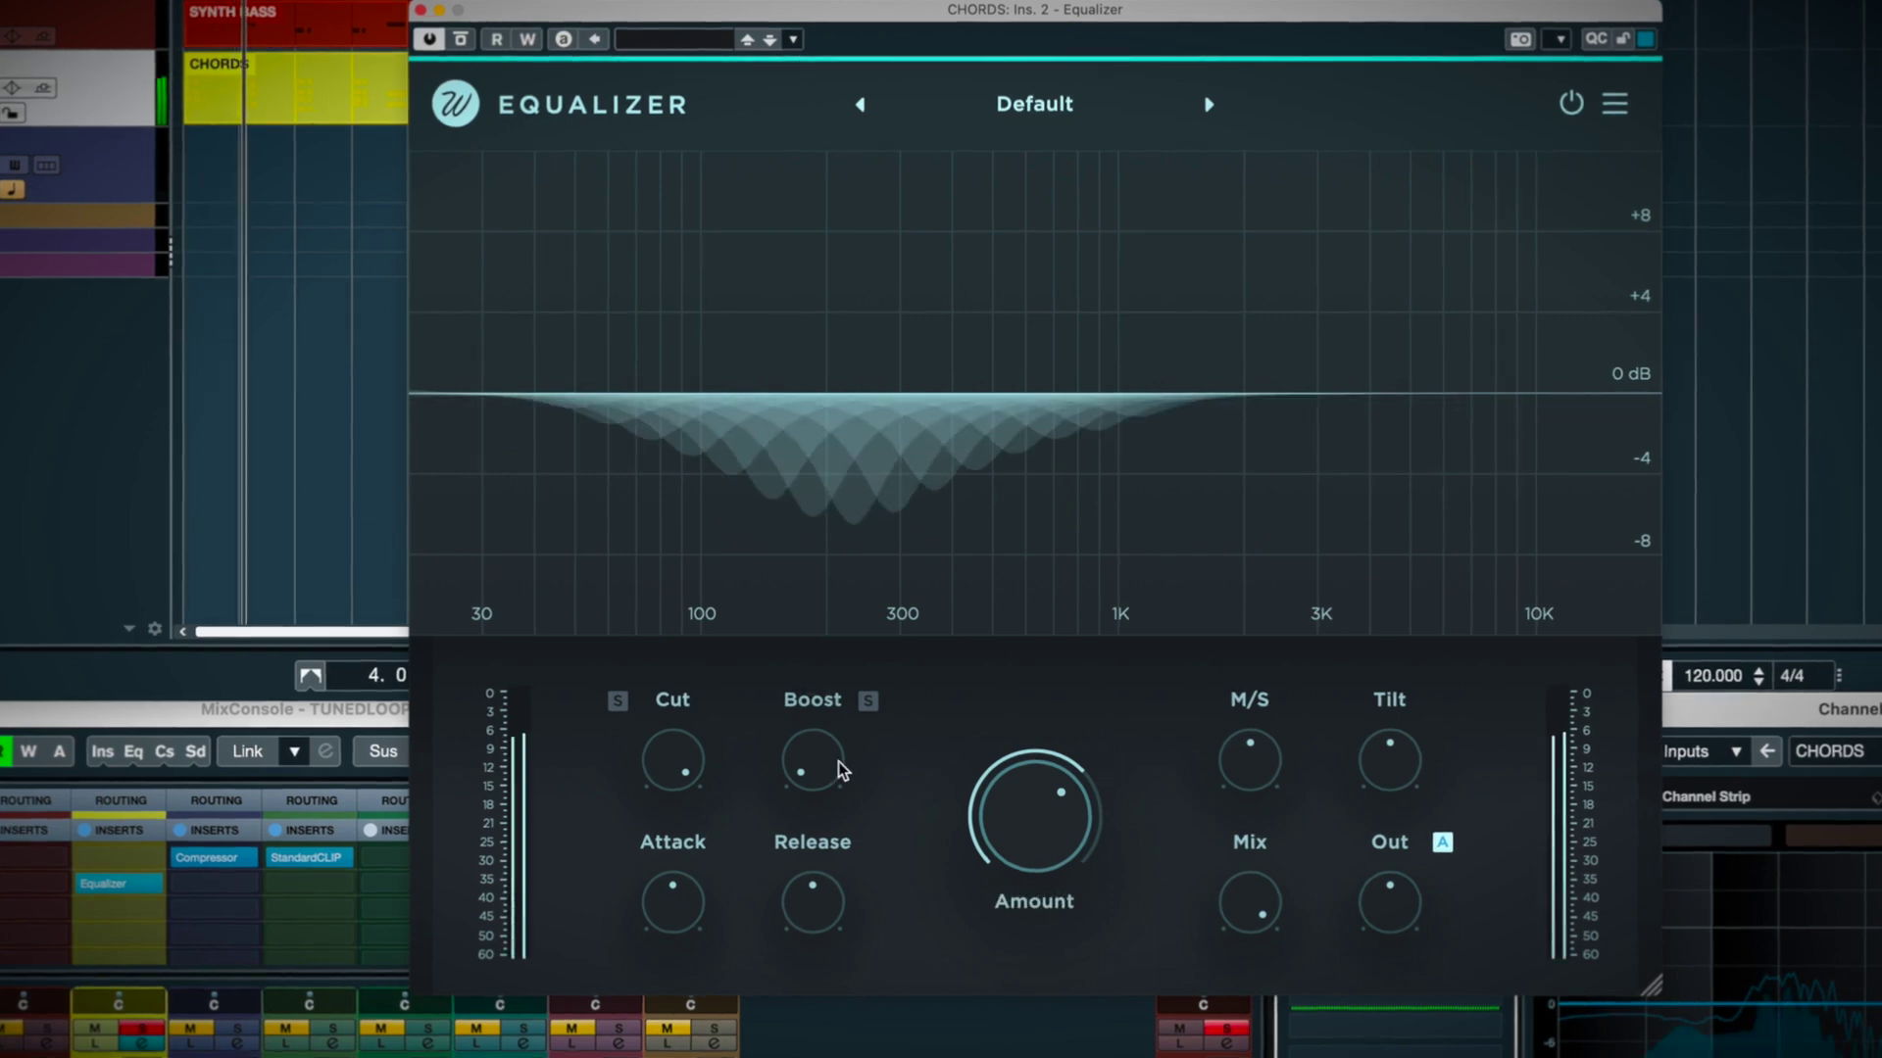
{"action": "left_click_drag", "start_coordinate": [852, 781], "coordinate": [651, 1053]}
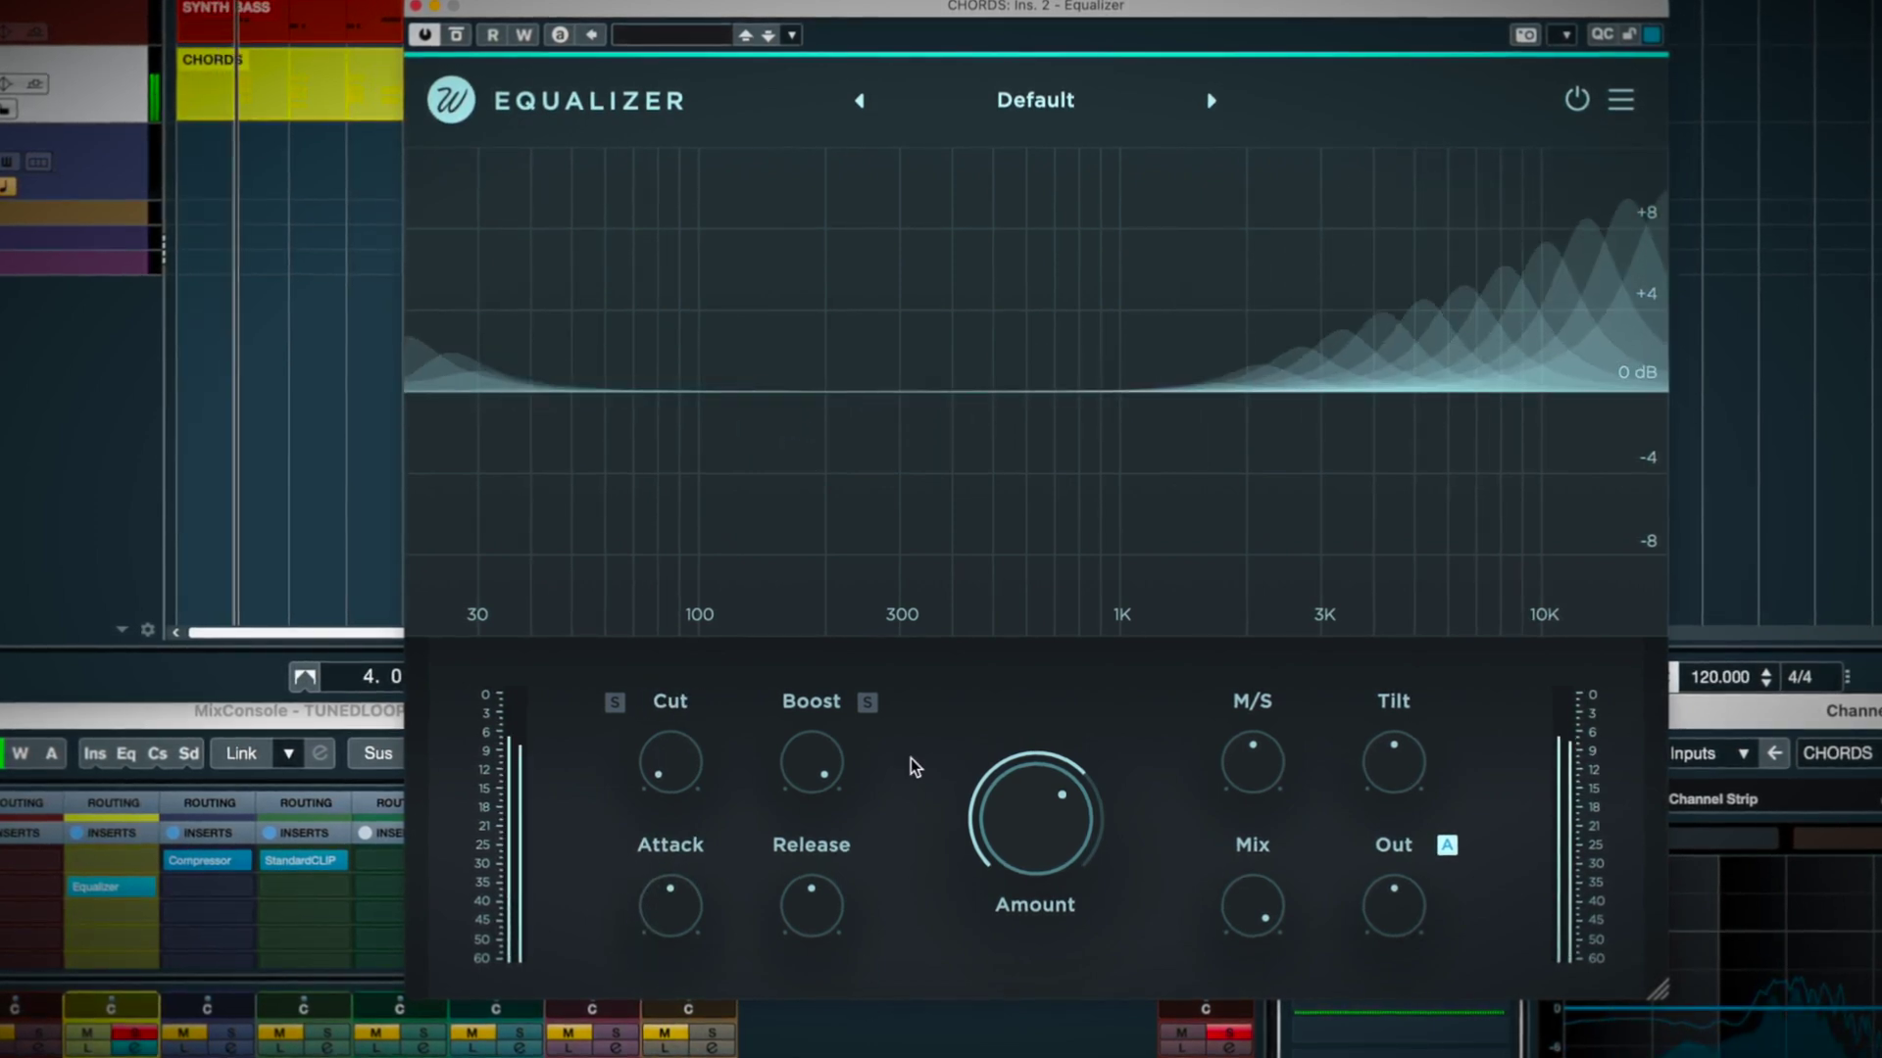
Nudge the Cut amount slightly and solo the cut and boost bands in turn
{"action": "mouse_move", "coordinate": [684, 777]}
{"action": "left_click_drag", "start_coordinate": [689, 781], "coordinate": [686, 774]}
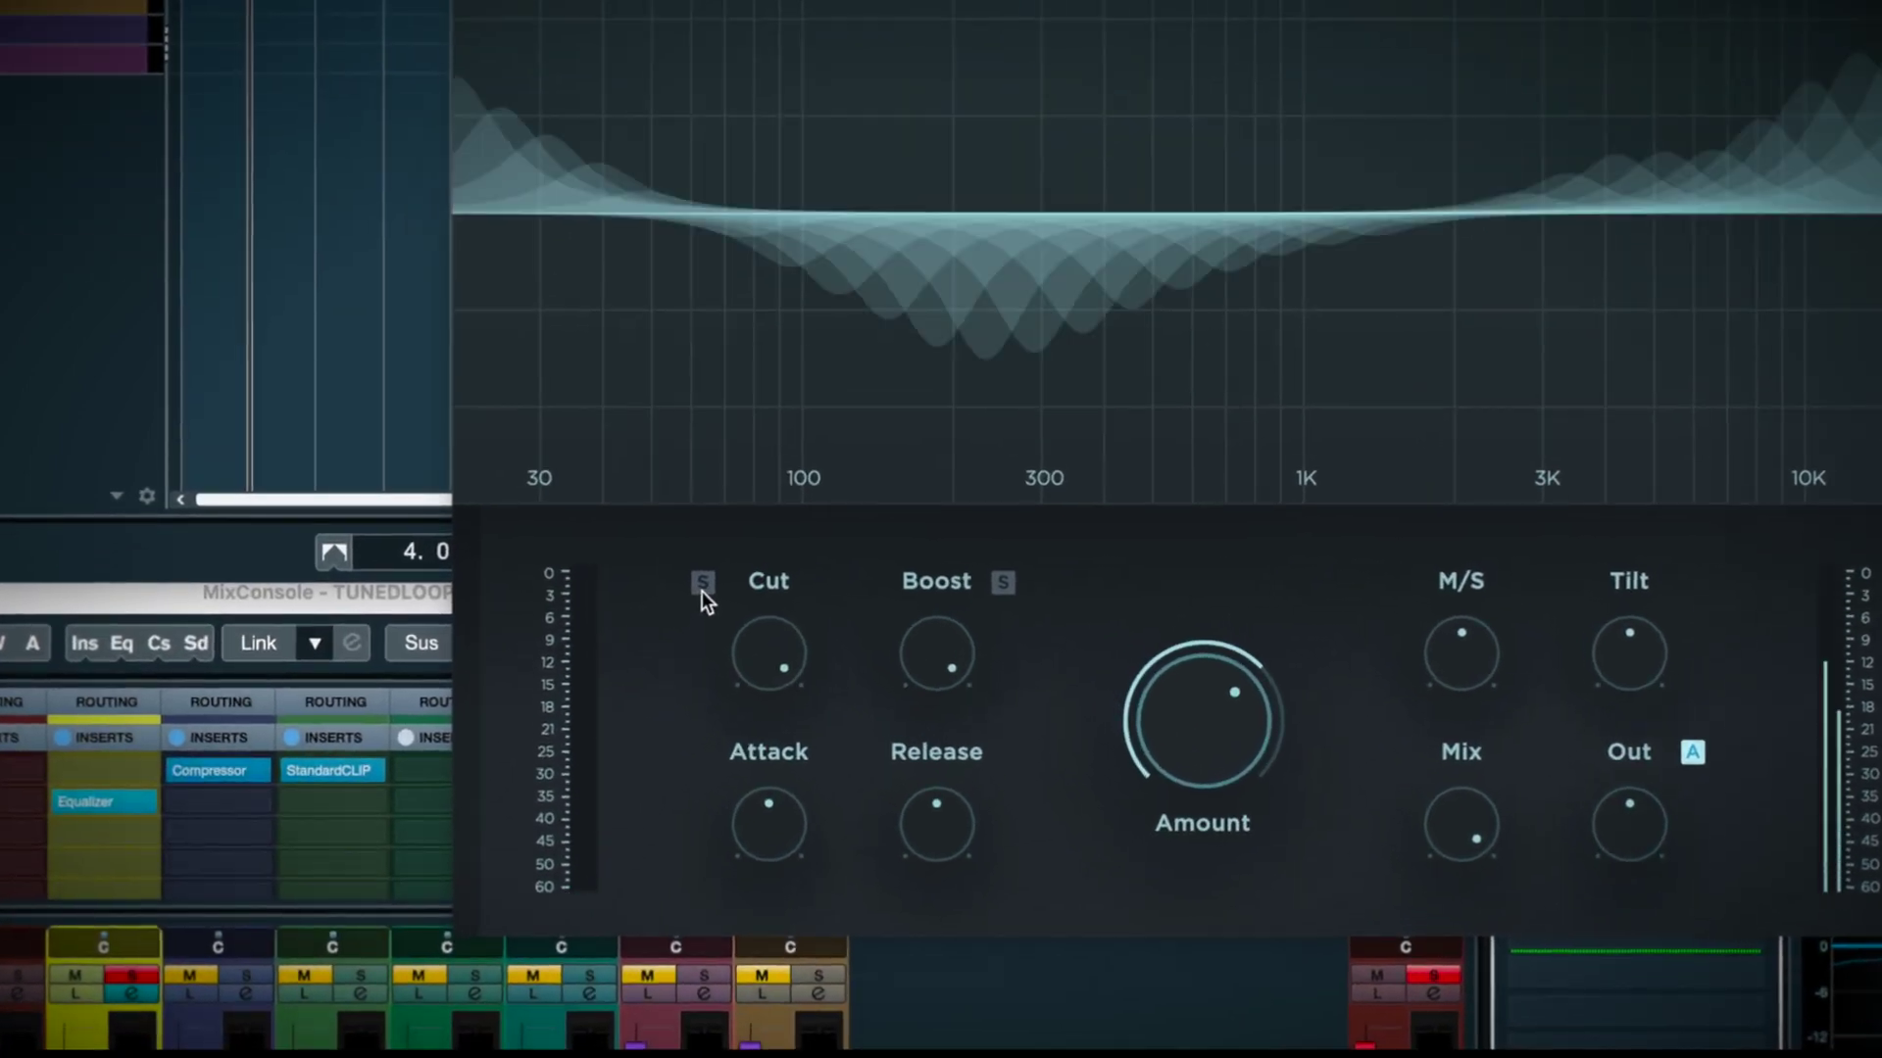
{"action": "left_click", "coordinate": [702, 591]}
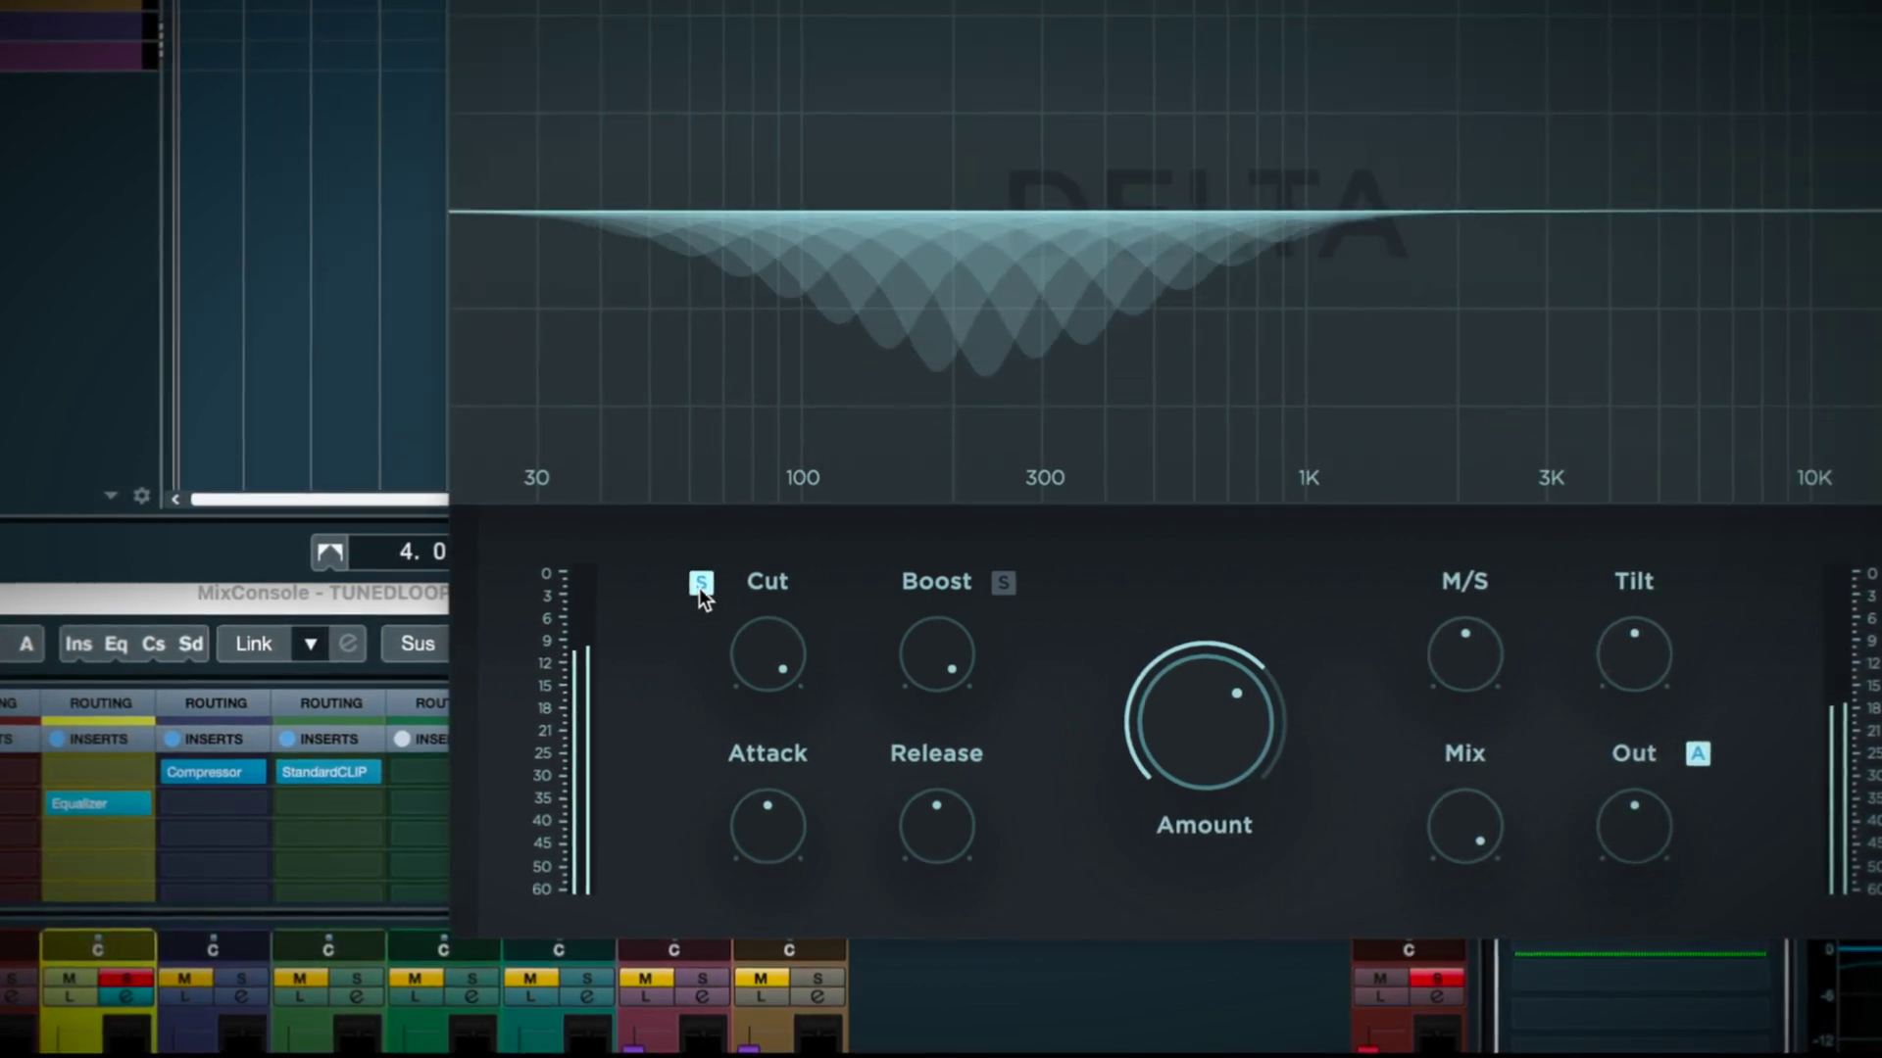
{"action": "left_click", "coordinate": [701, 584]}
{"action": "left_click", "coordinate": [1003, 582]}
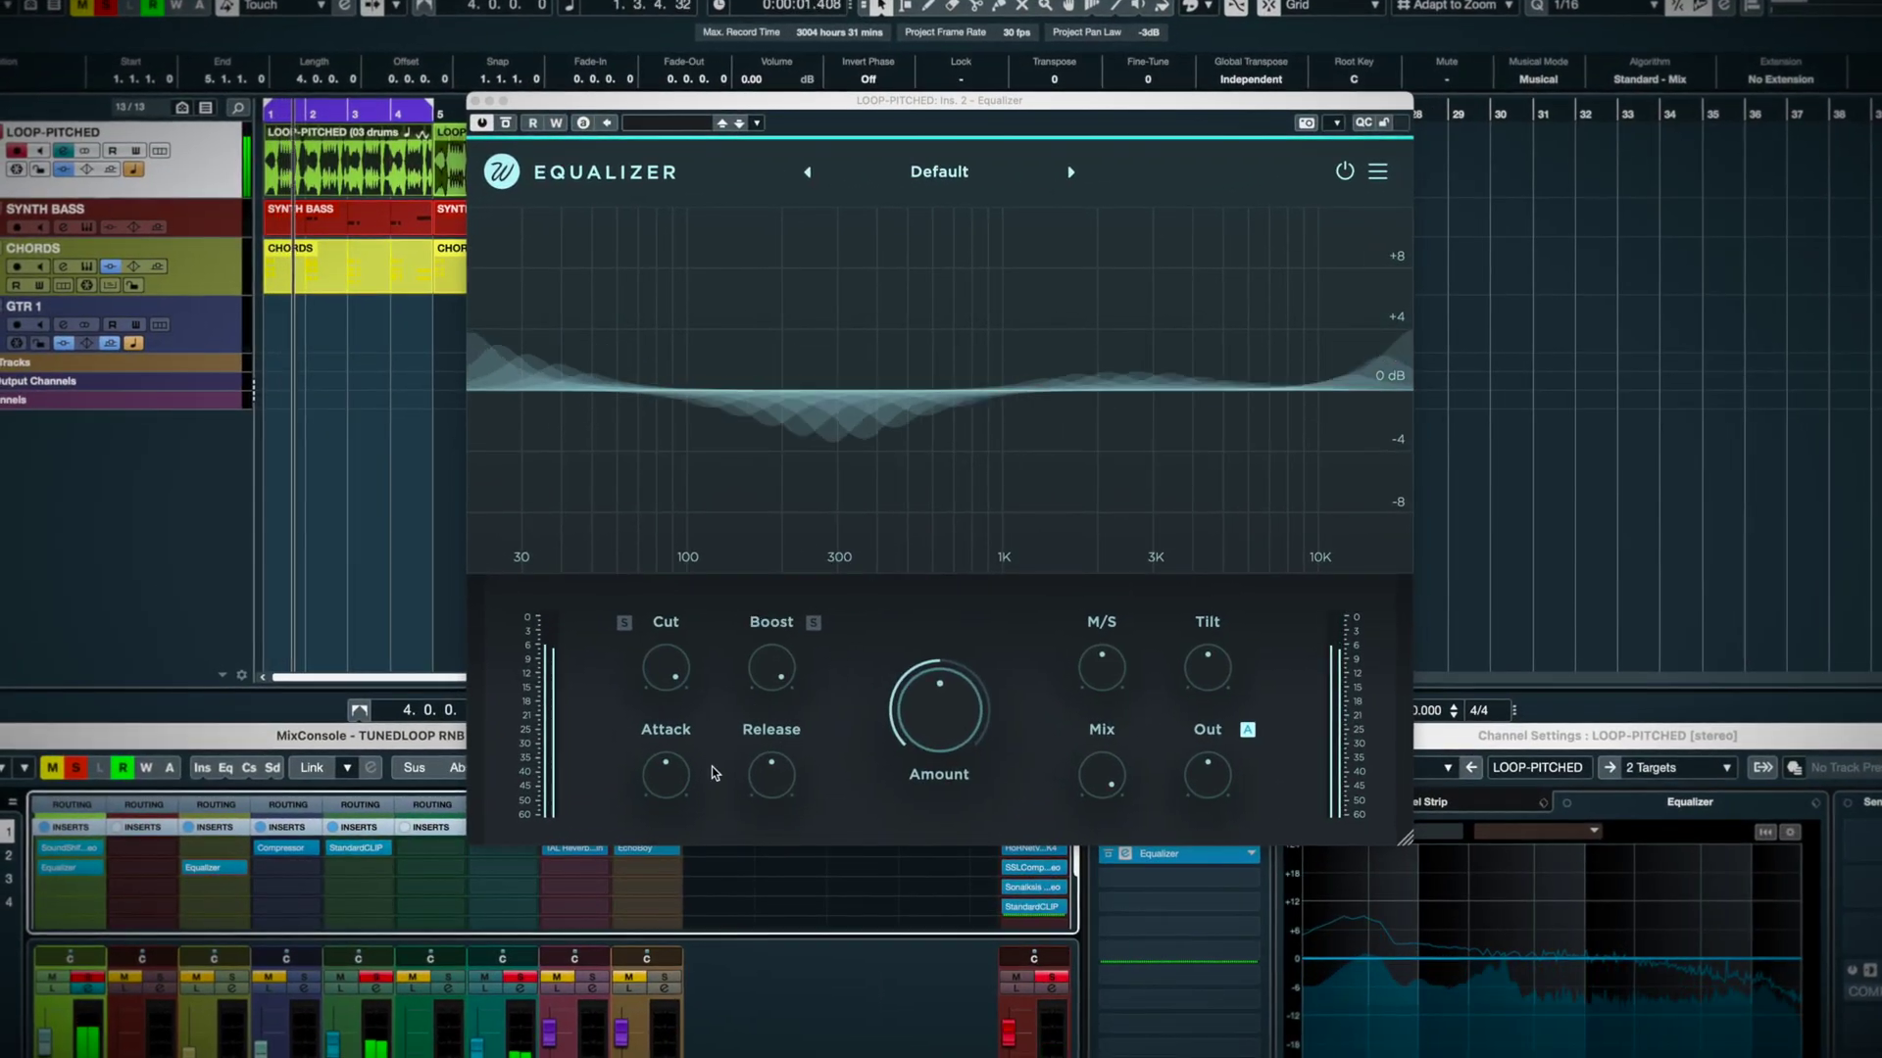
Shorten the drum Equalizer's attack slightly and lengthen its release slightly
{"action": "left_click_drag", "start_coordinate": [666, 776], "coordinate": [664, 828]}
{"action": "mouse_move", "coordinate": [756, 779]}
{"action": "left_mouse_down"}
{"action": "mouse_move", "coordinate": [760, 725]}
{"action": "mouse_move", "coordinate": [775, 794]}
{"action": "left_mouse_up"}
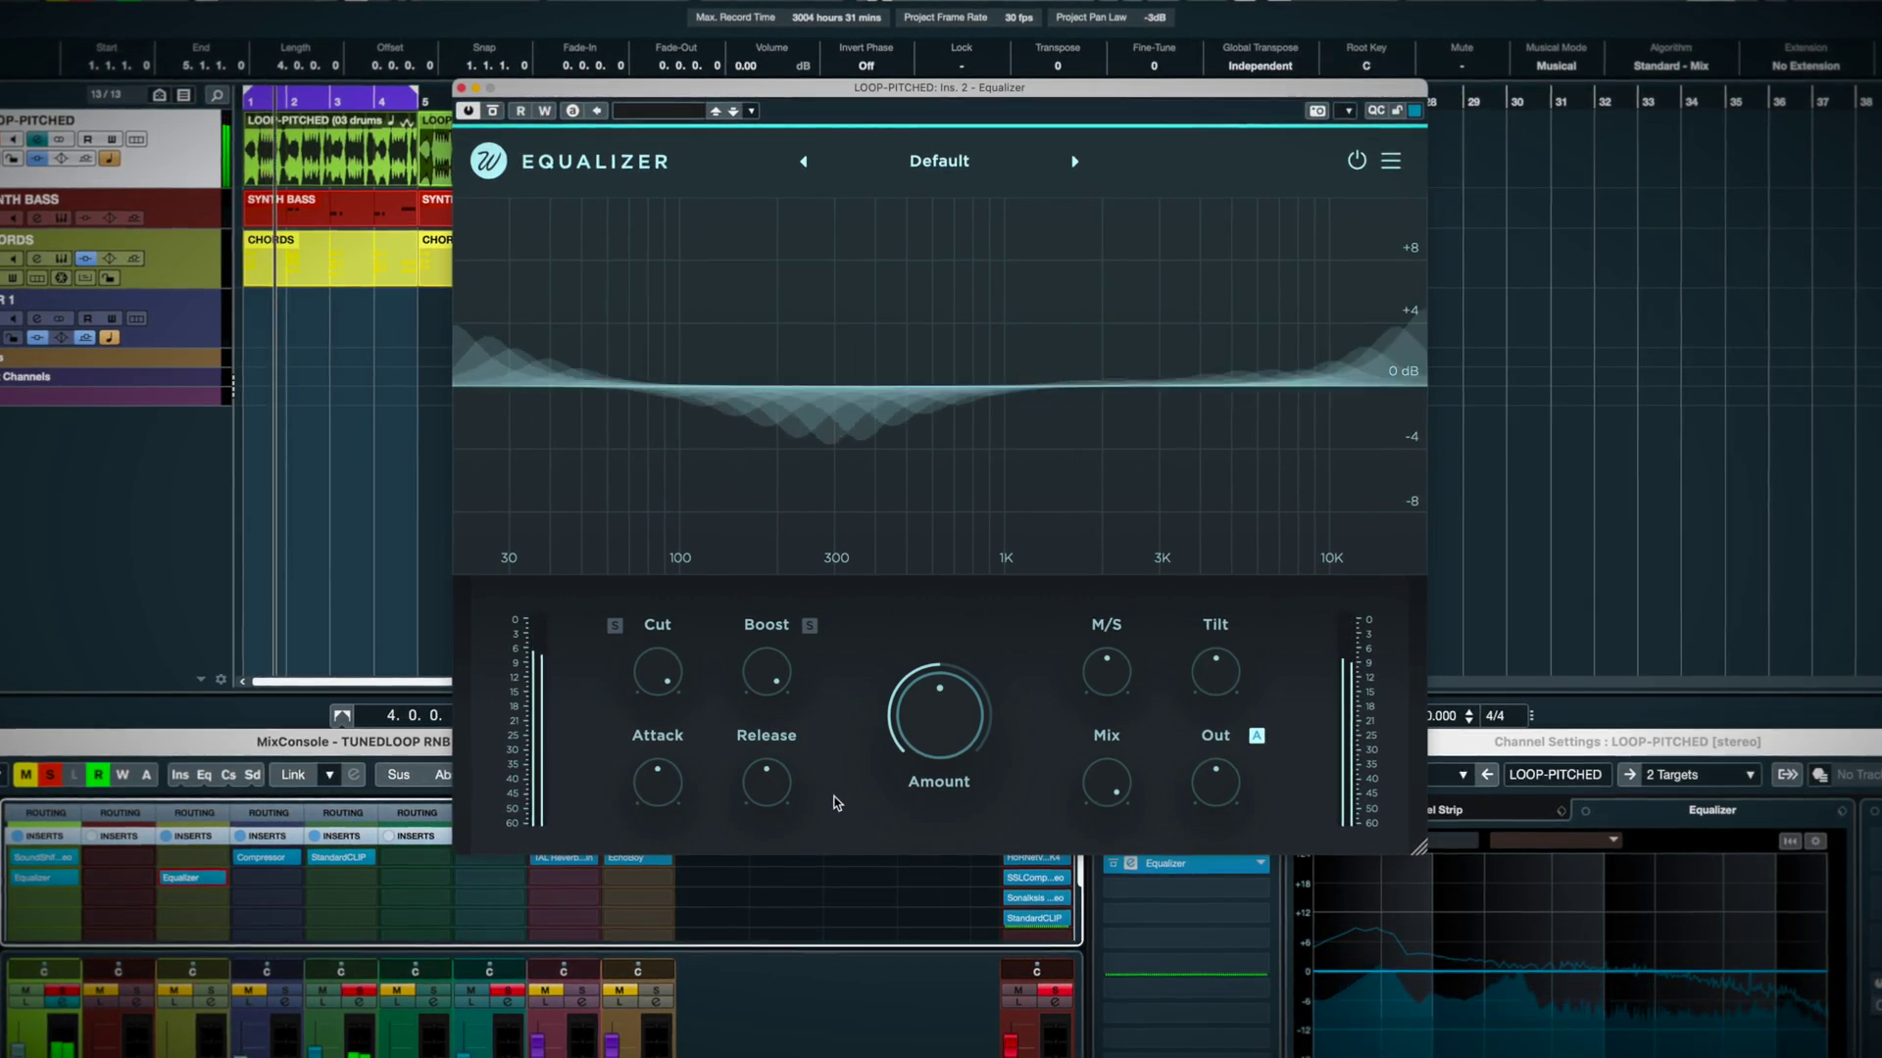
Raise Amount to about 82 %, shorten Release to about 271 ms, and reduce Mix to about 61 %
{"action": "mouse_move", "coordinate": [938, 738]}
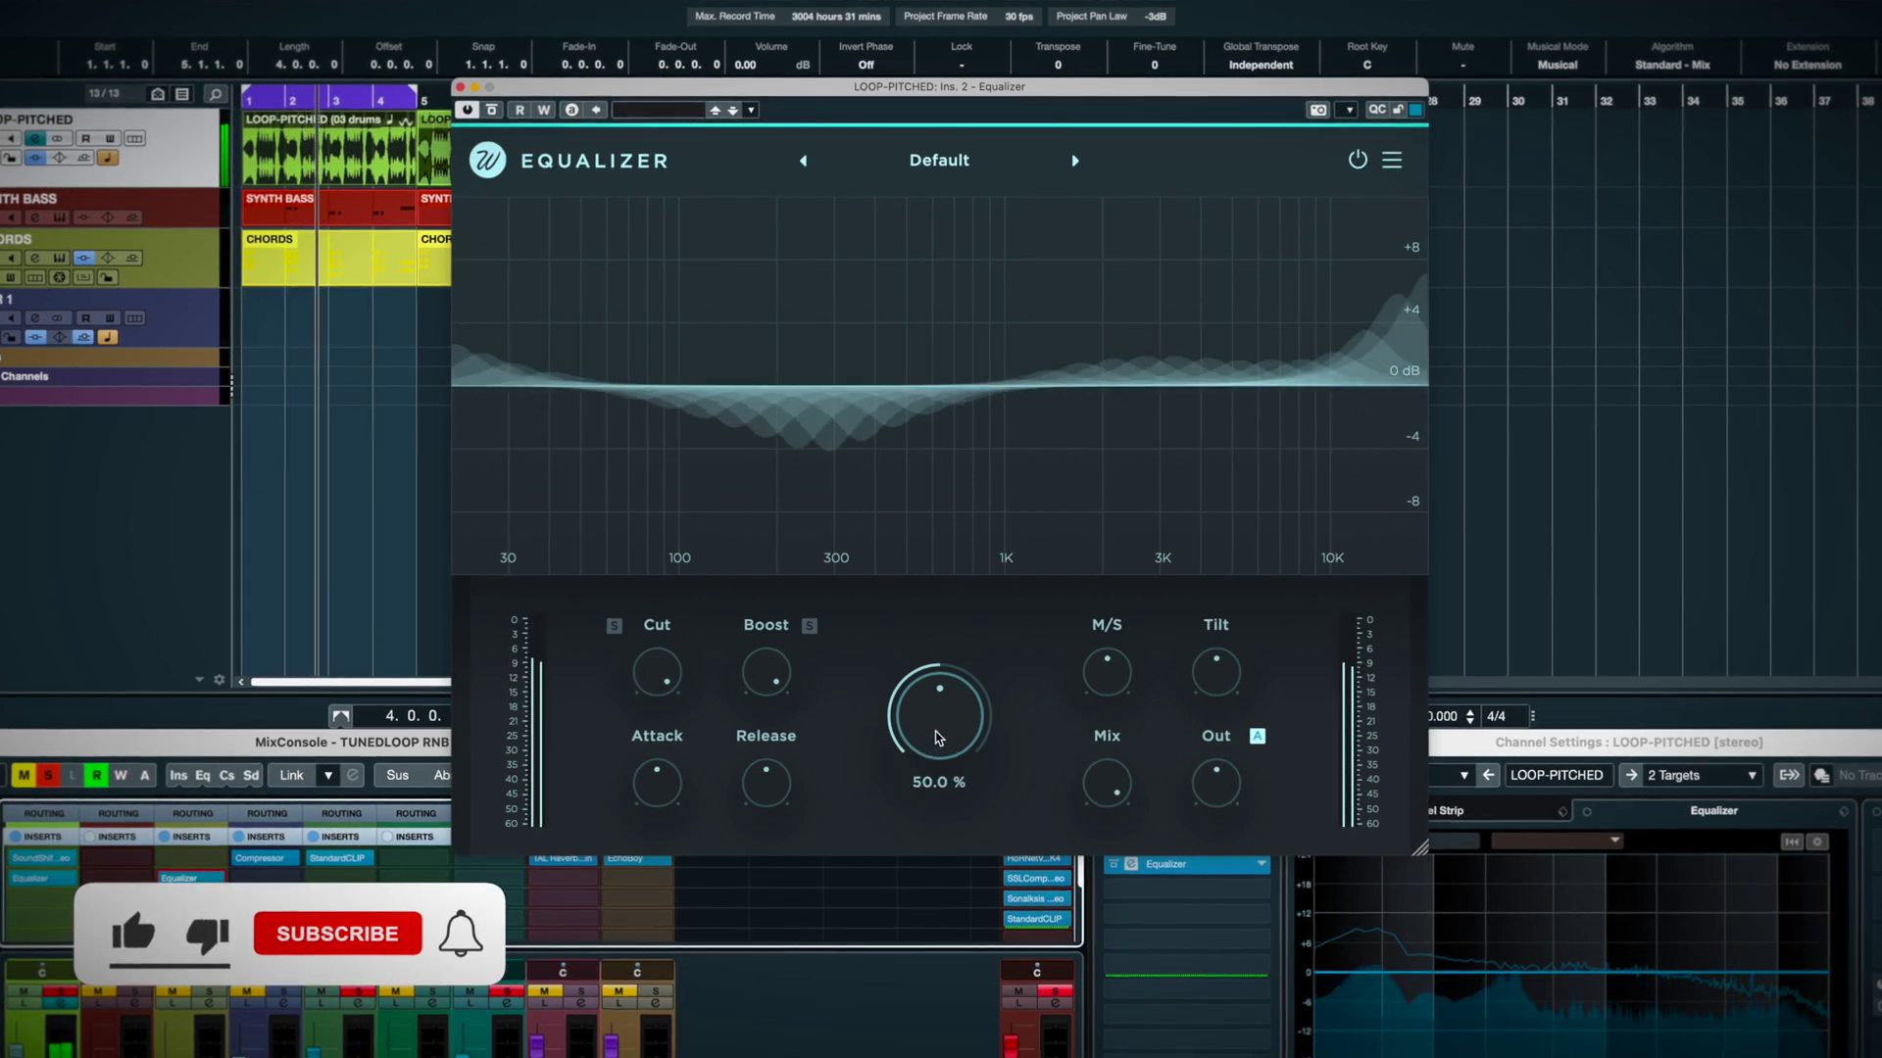
{"action": "left_click_drag", "start_coordinate": [938, 739], "coordinate": [937, 606]}
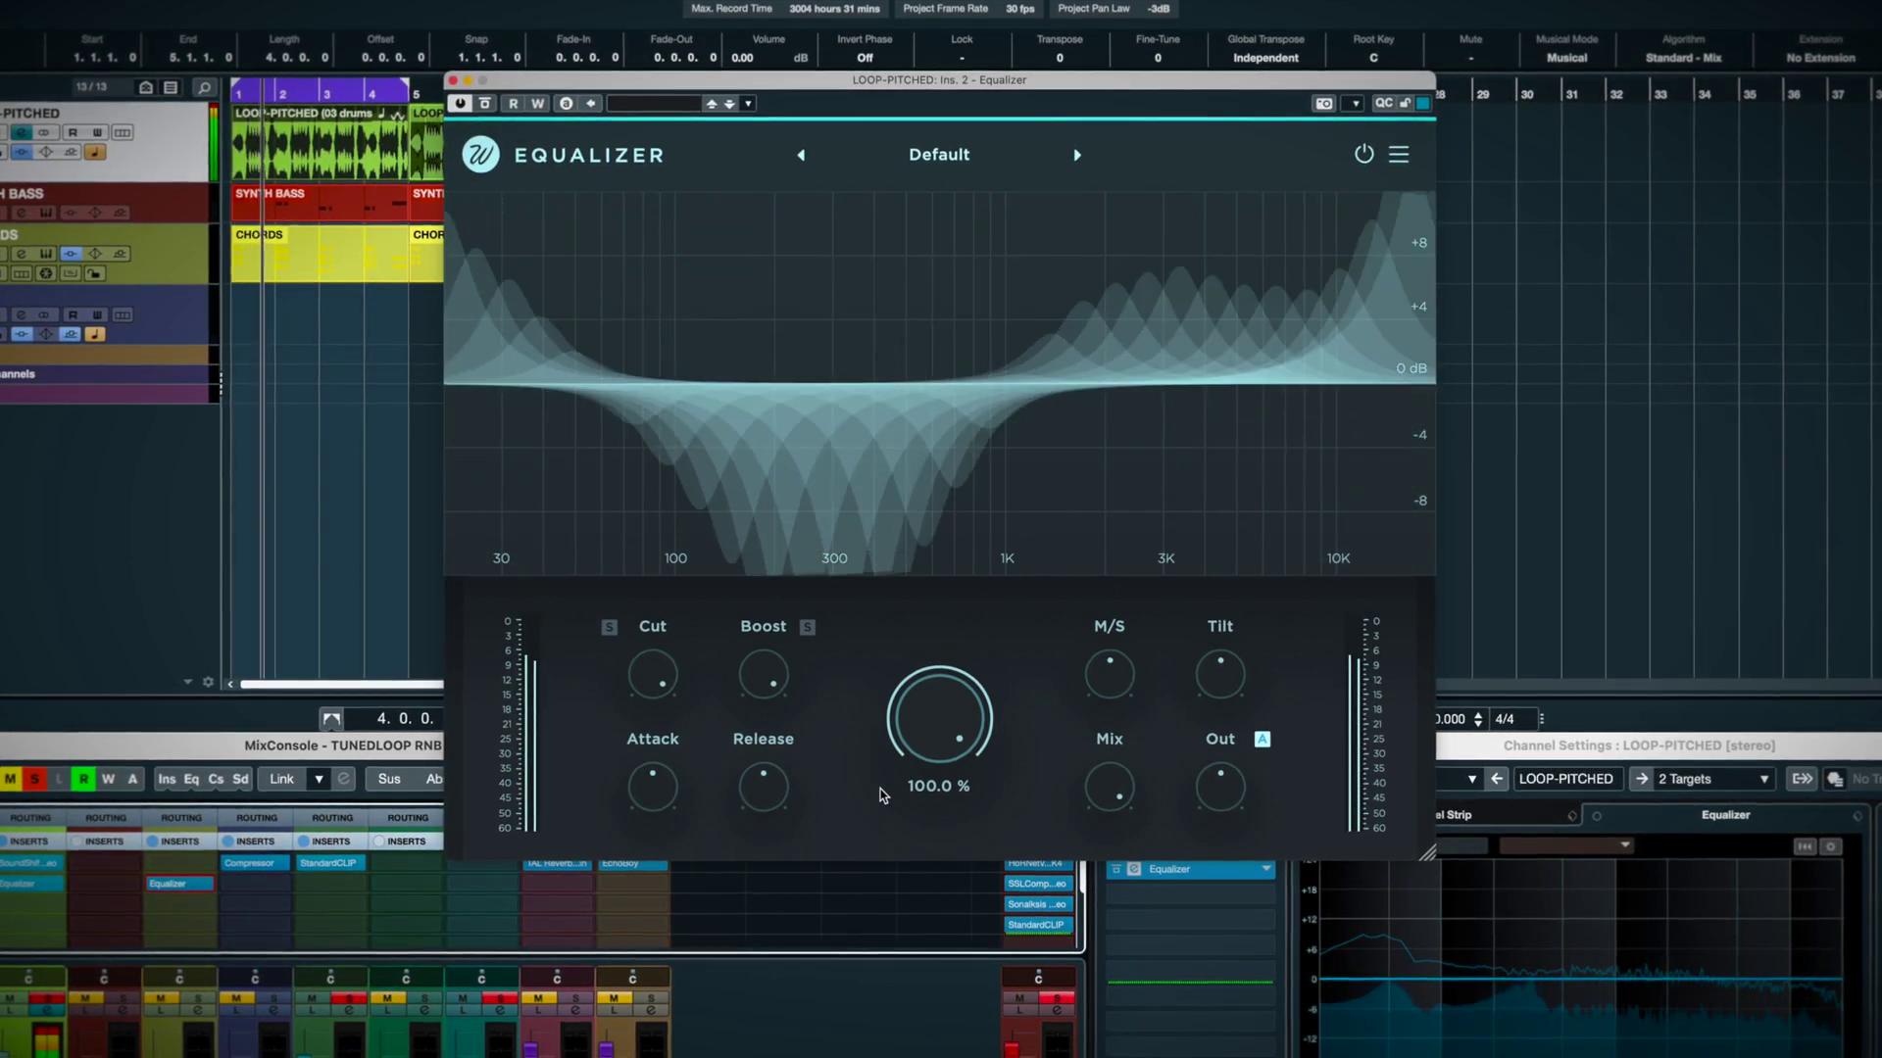
{"action": "left_click_drag", "start_coordinate": [761, 789], "coordinate": [754, 845]}
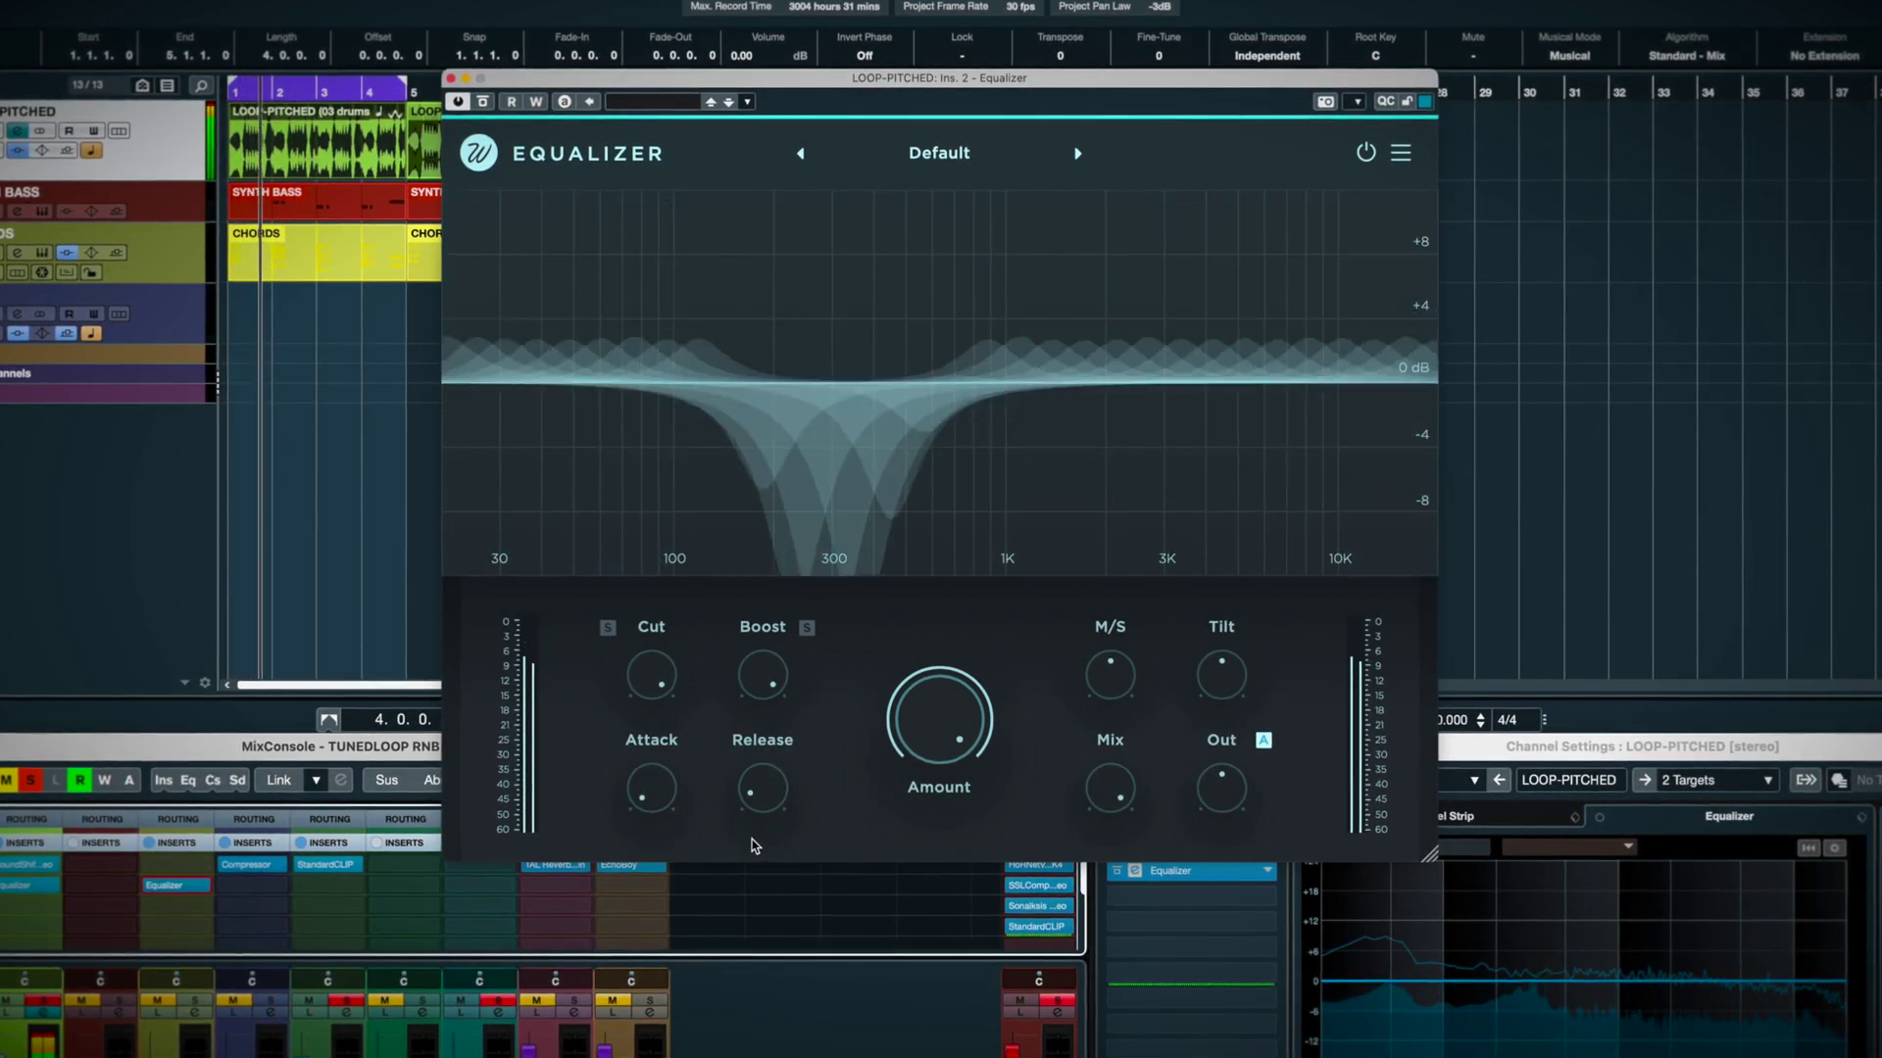
{"action": "mouse_move", "coordinate": [1113, 802]}
{"action": "left_click_drag", "start_coordinate": [1114, 802], "coordinate": [1084, 918]}
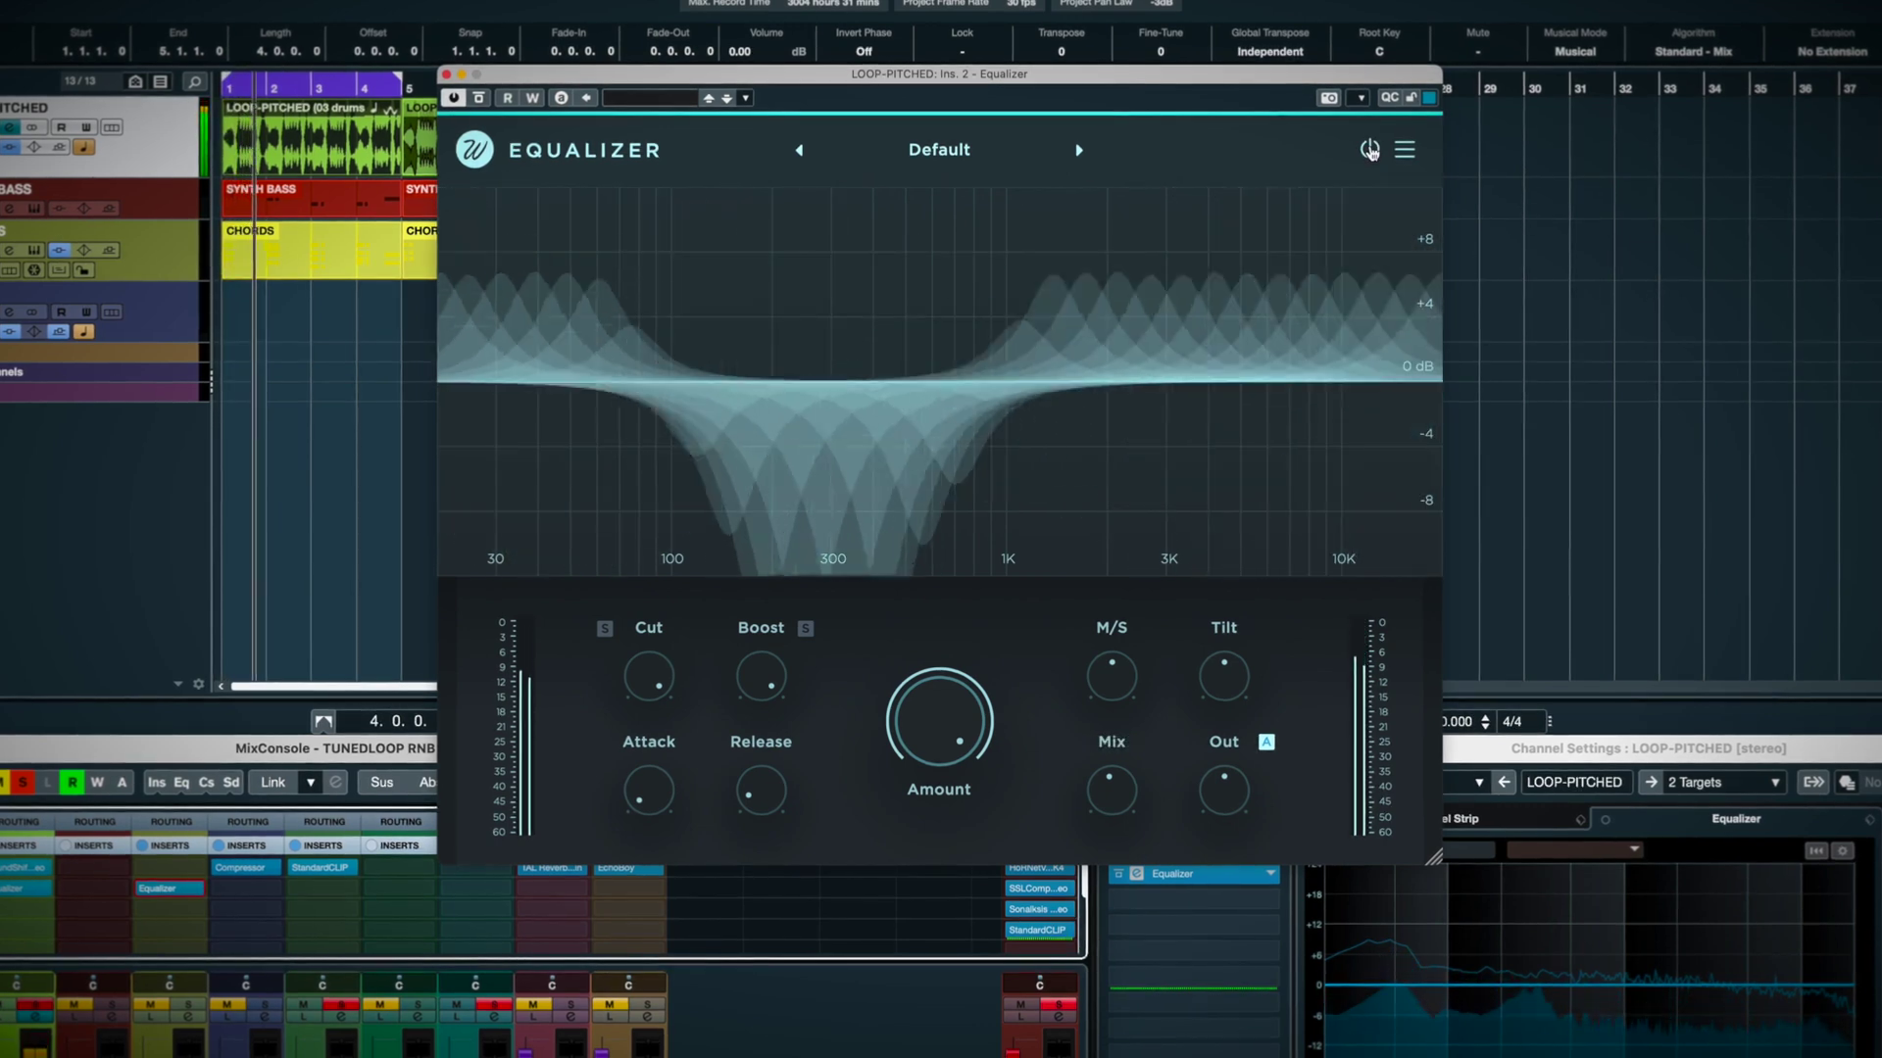
Compare bypassed and active sound, vary Release, set Mix to 57.7 %, and lower the Amount
{"action": "left_click", "coordinate": [1369, 149]}
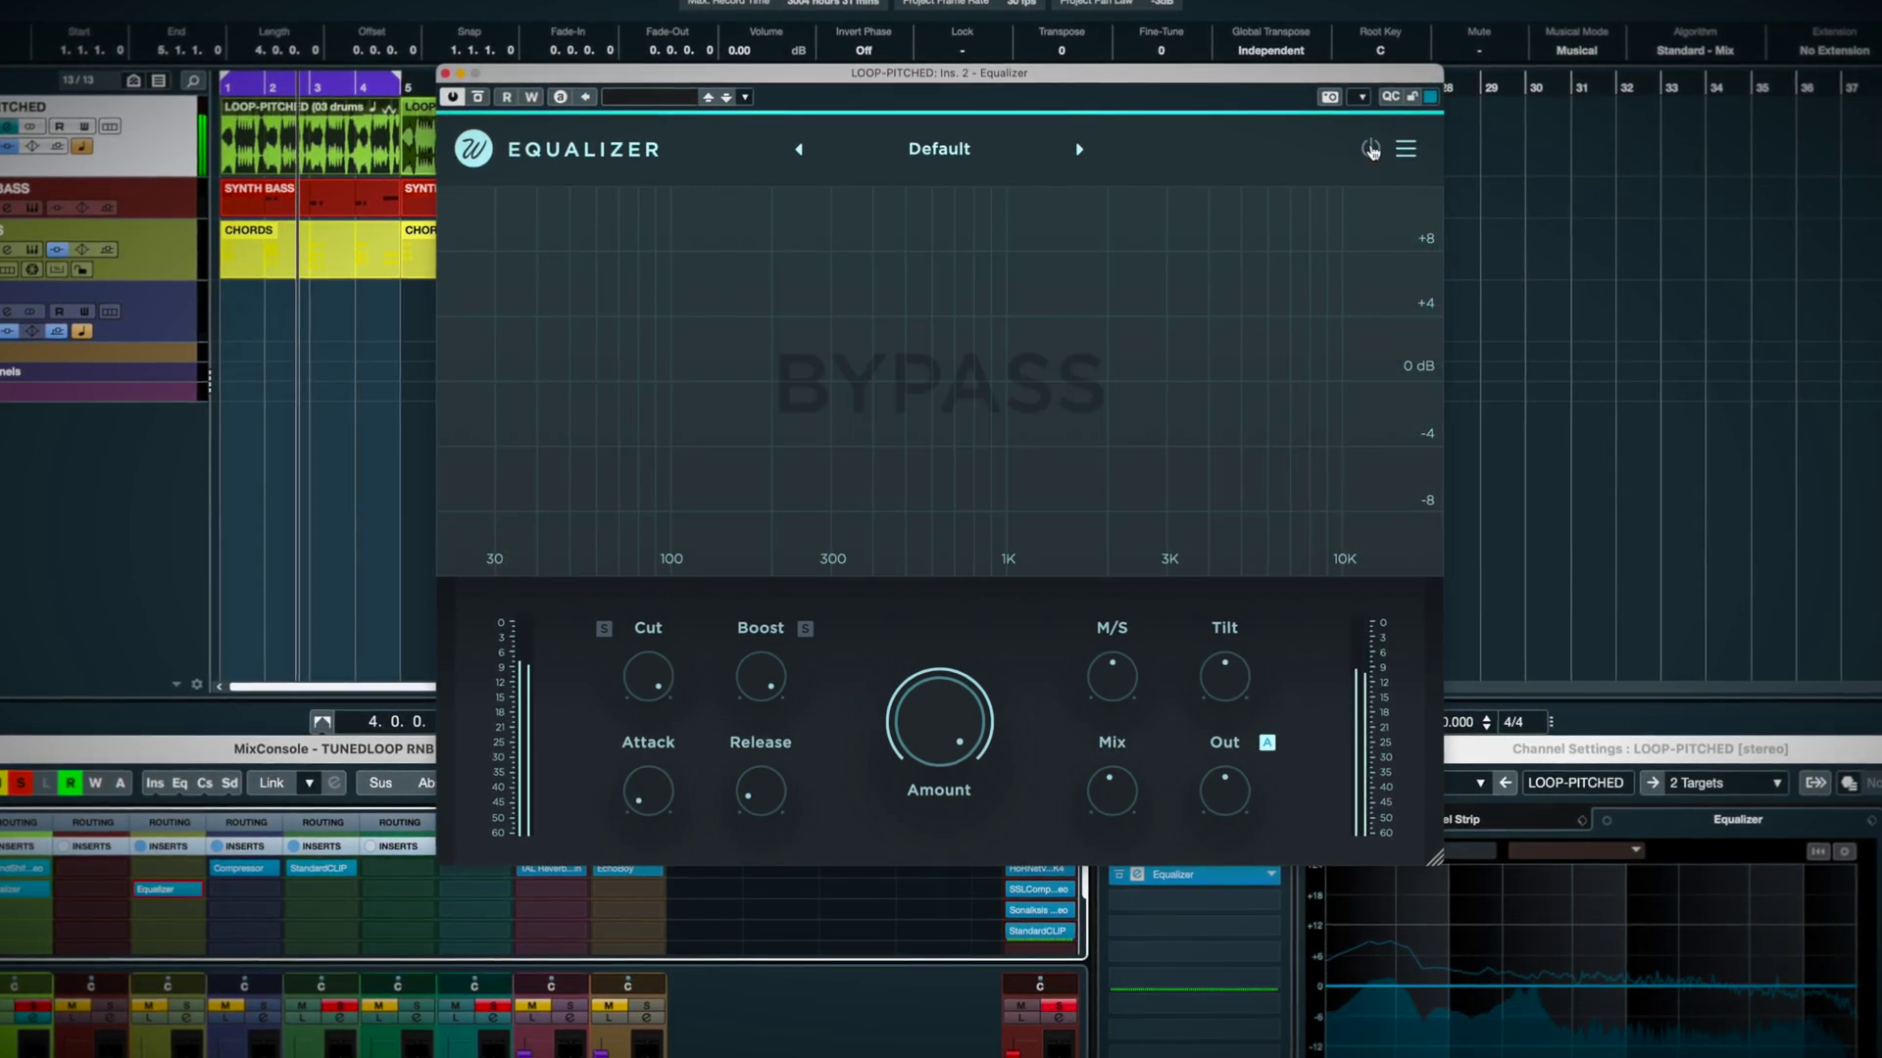
{"action": "left_click", "coordinate": [1371, 149]}
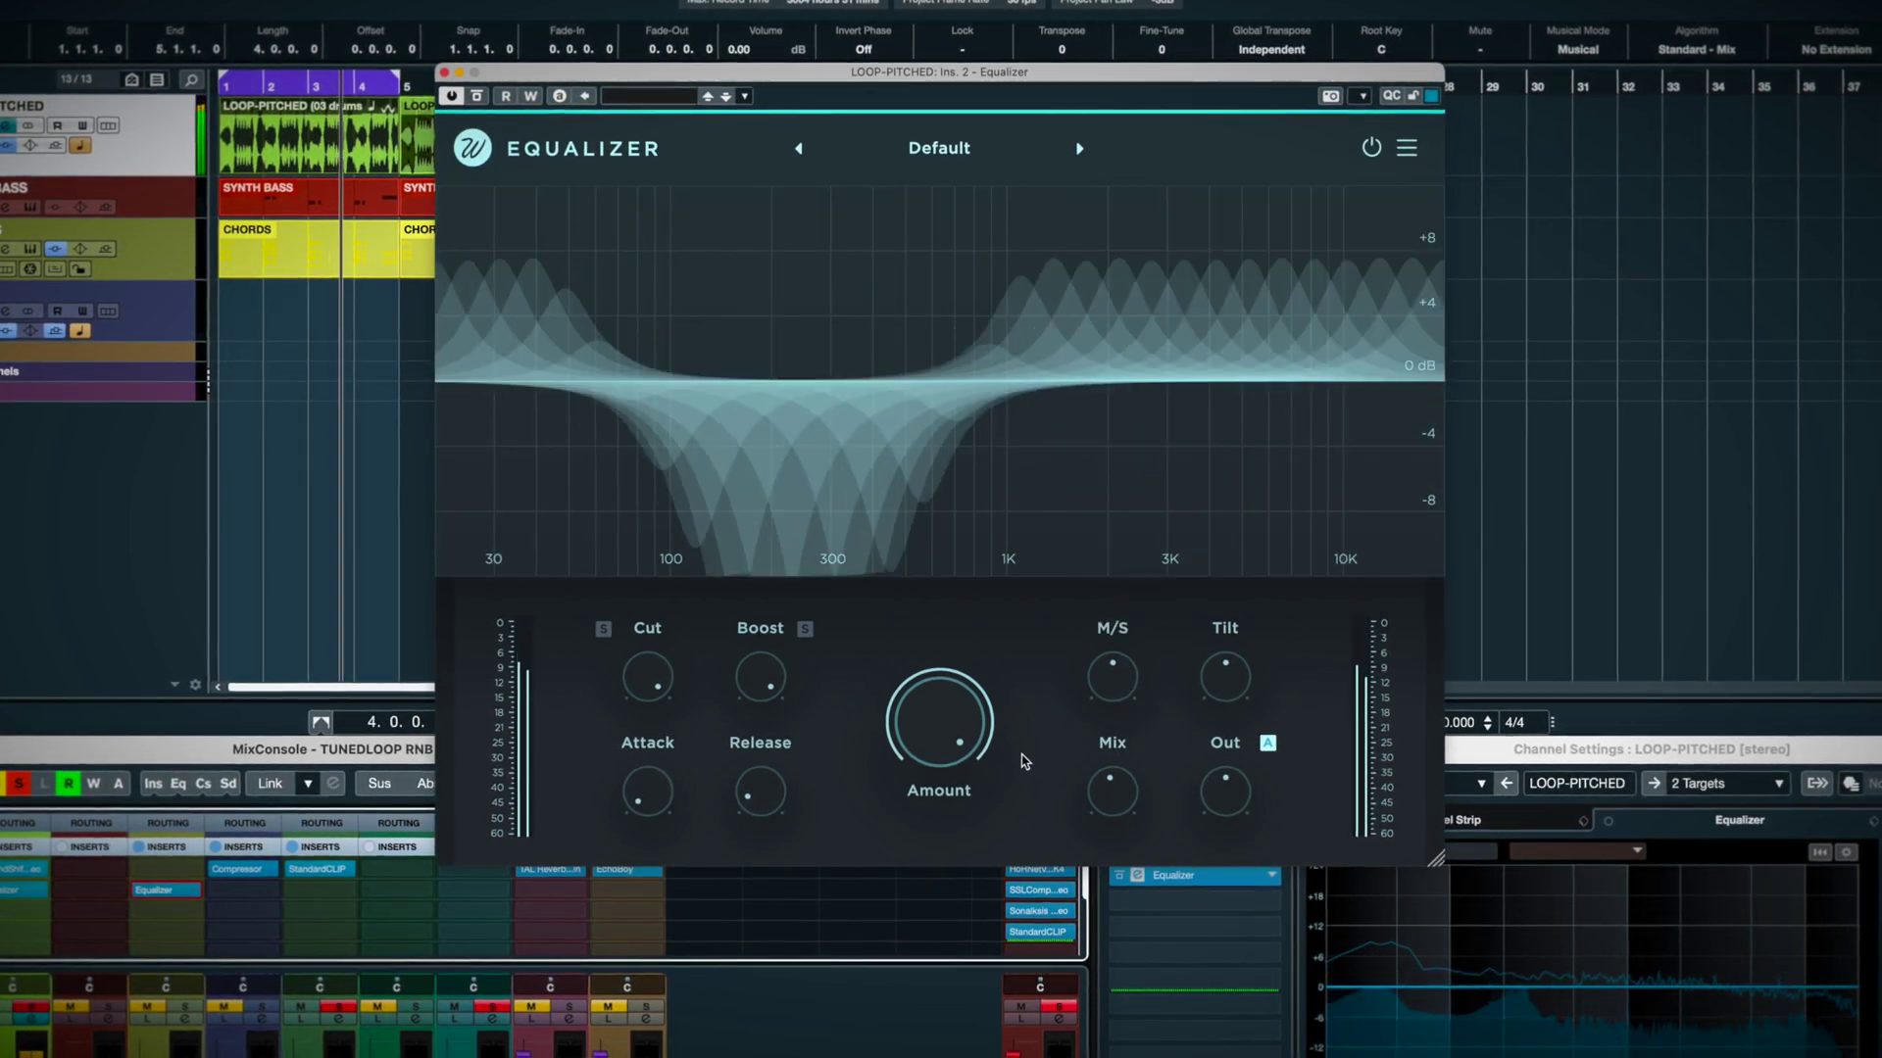
{"action": "mouse_move", "coordinate": [938, 712]}
{"action": "left_click_drag", "start_coordinate": [760, 791], "coordinate": [606, 990]}
{"action": "left_click_drag", "start_coordinate": [1067, 823], "coordinate": [1139, 757]}
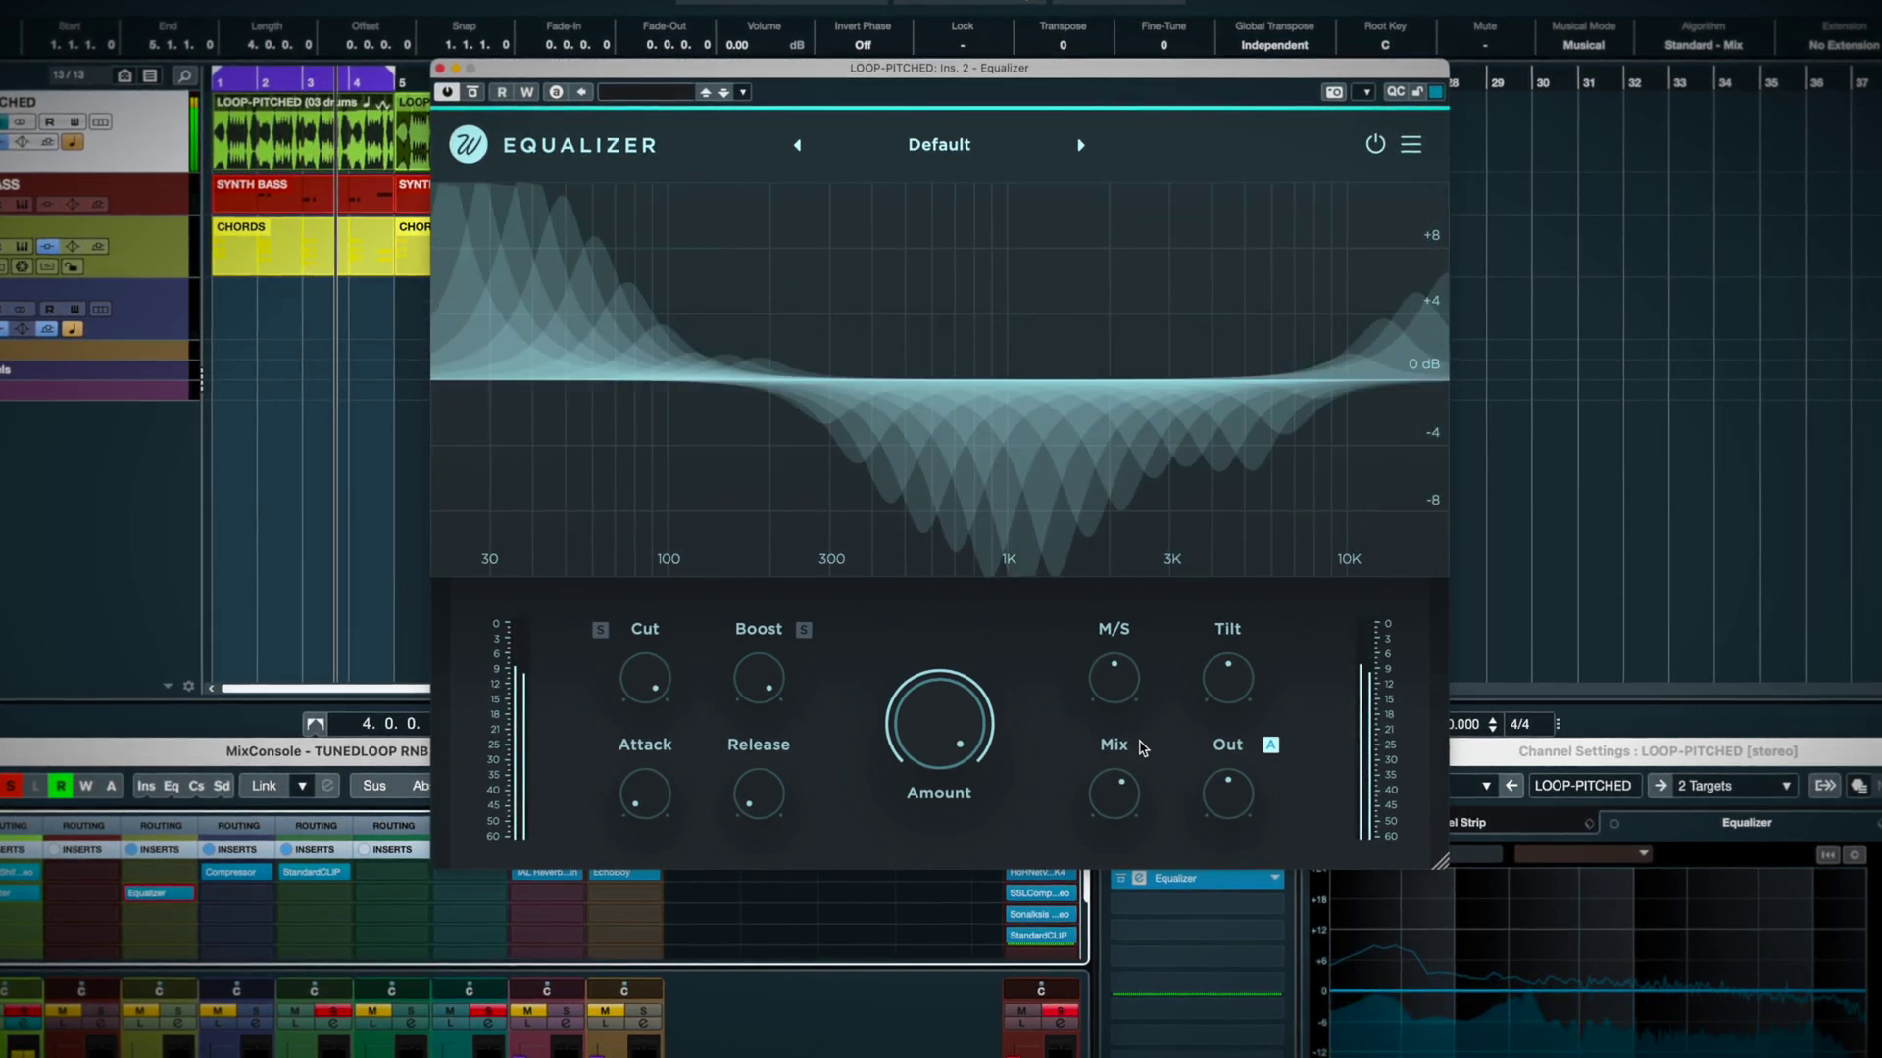
{"action": "mouse_move", "coordinate": [939, 726]}
{"action": "left_mouse_down"}
{"action": "mouse_move", "coordinate": [939, 686]}
{"action": "mouse_move", "coordinate": [938, 735]}
{"action": "left_mouse_up"}
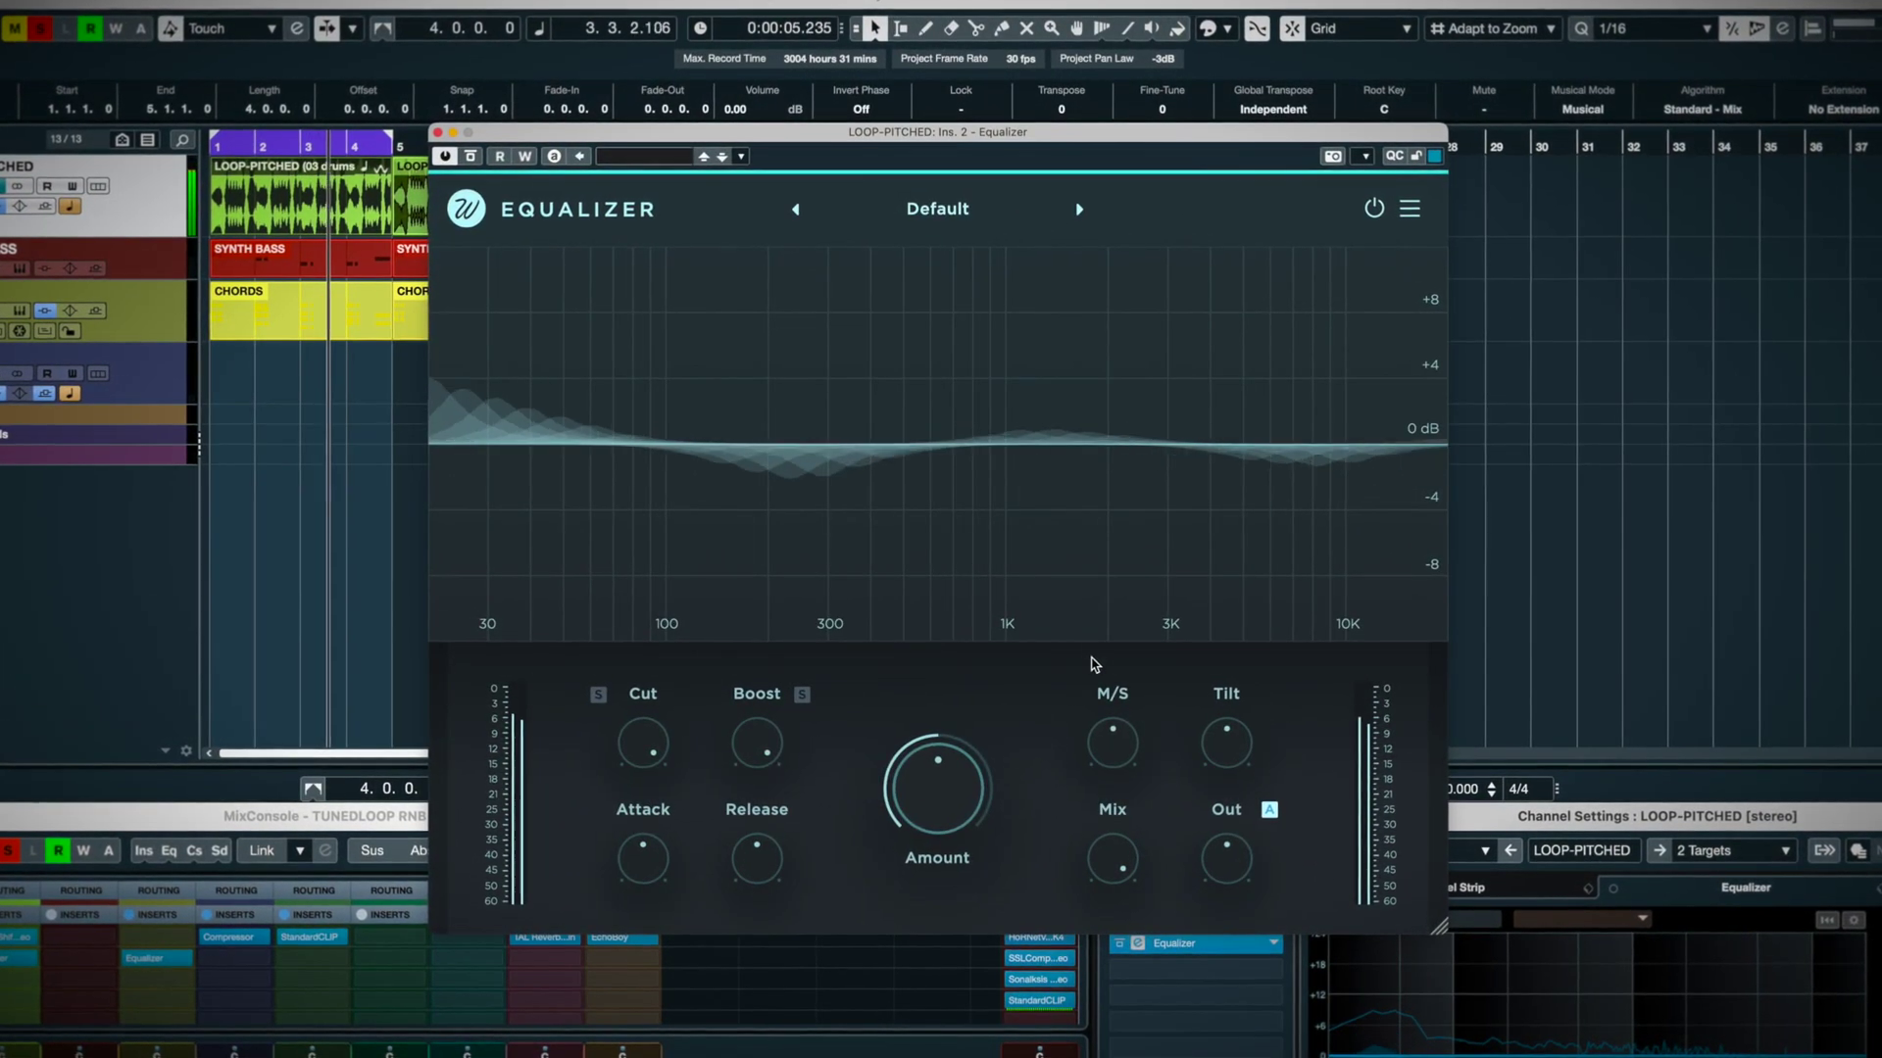
{"action": "mouse_move", "coordinate": [1110, 749]}
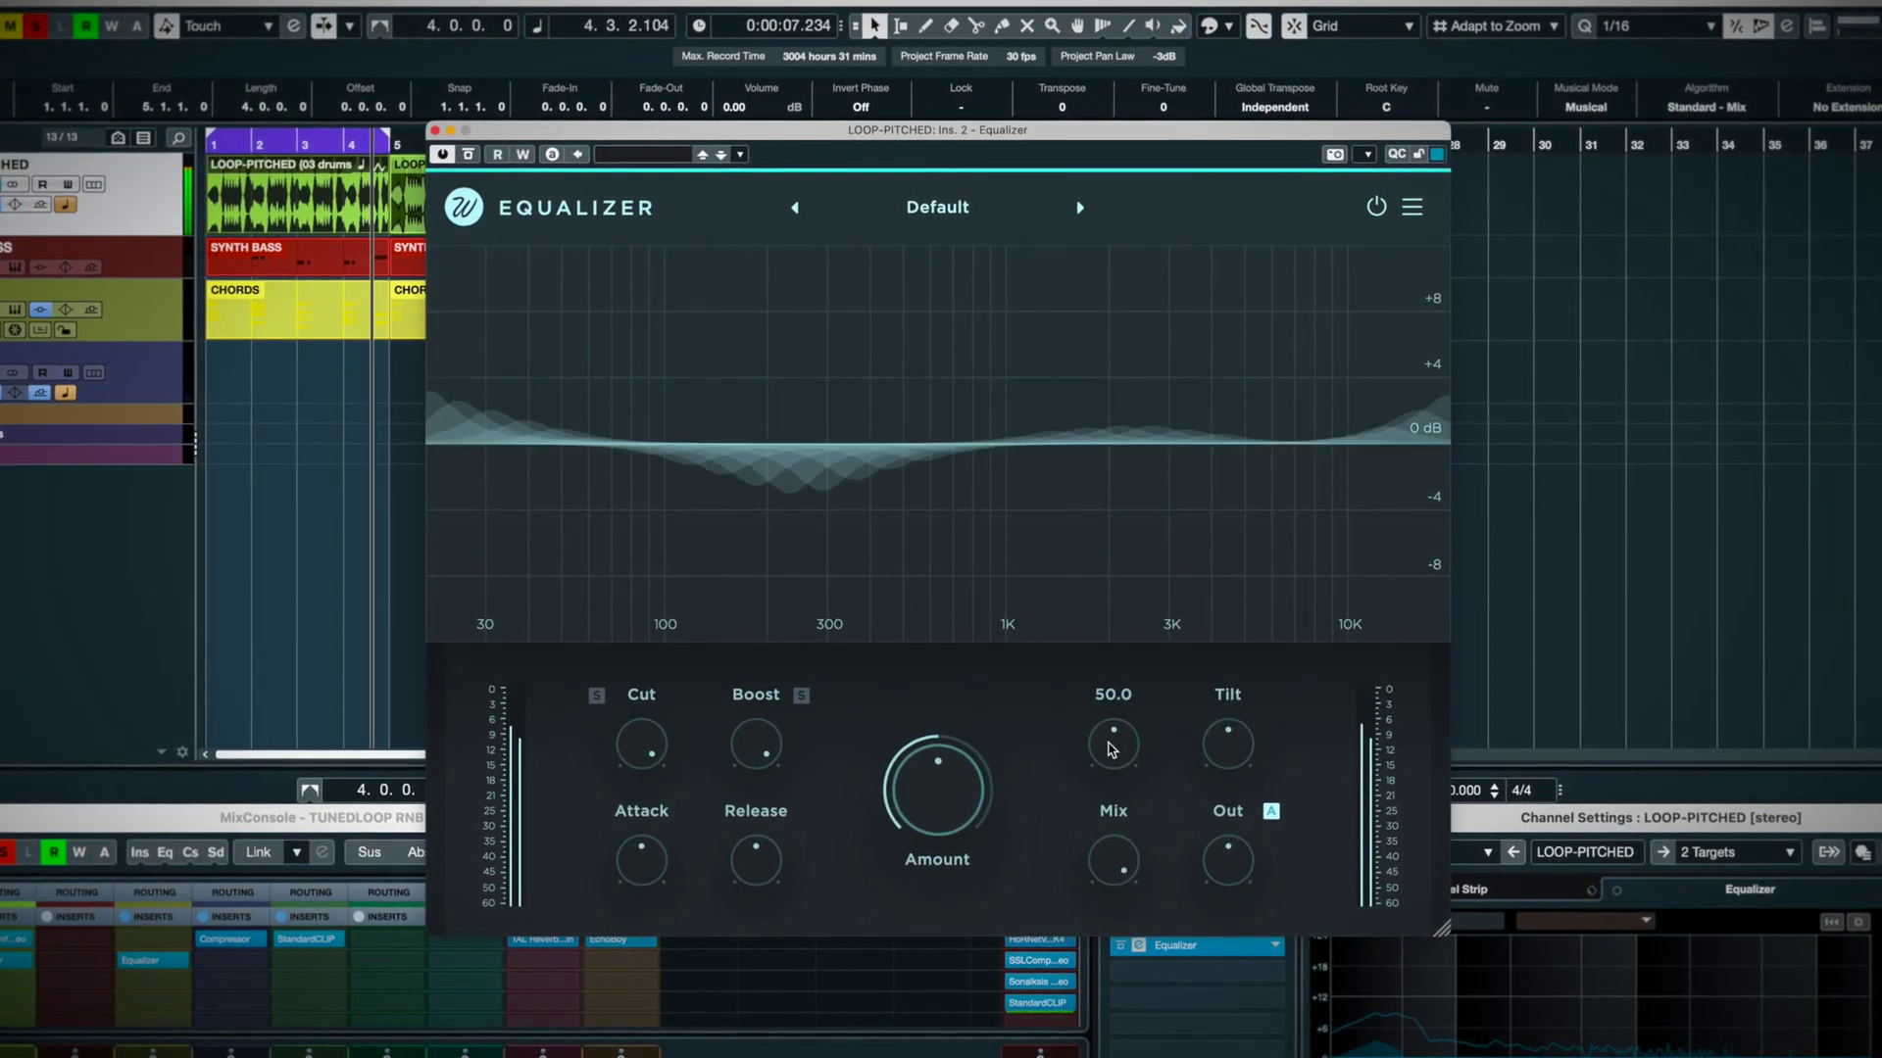
{"action": "left_click_drag", "start_coordinate": [1110, 750], "coordinate": [1114, 545]}
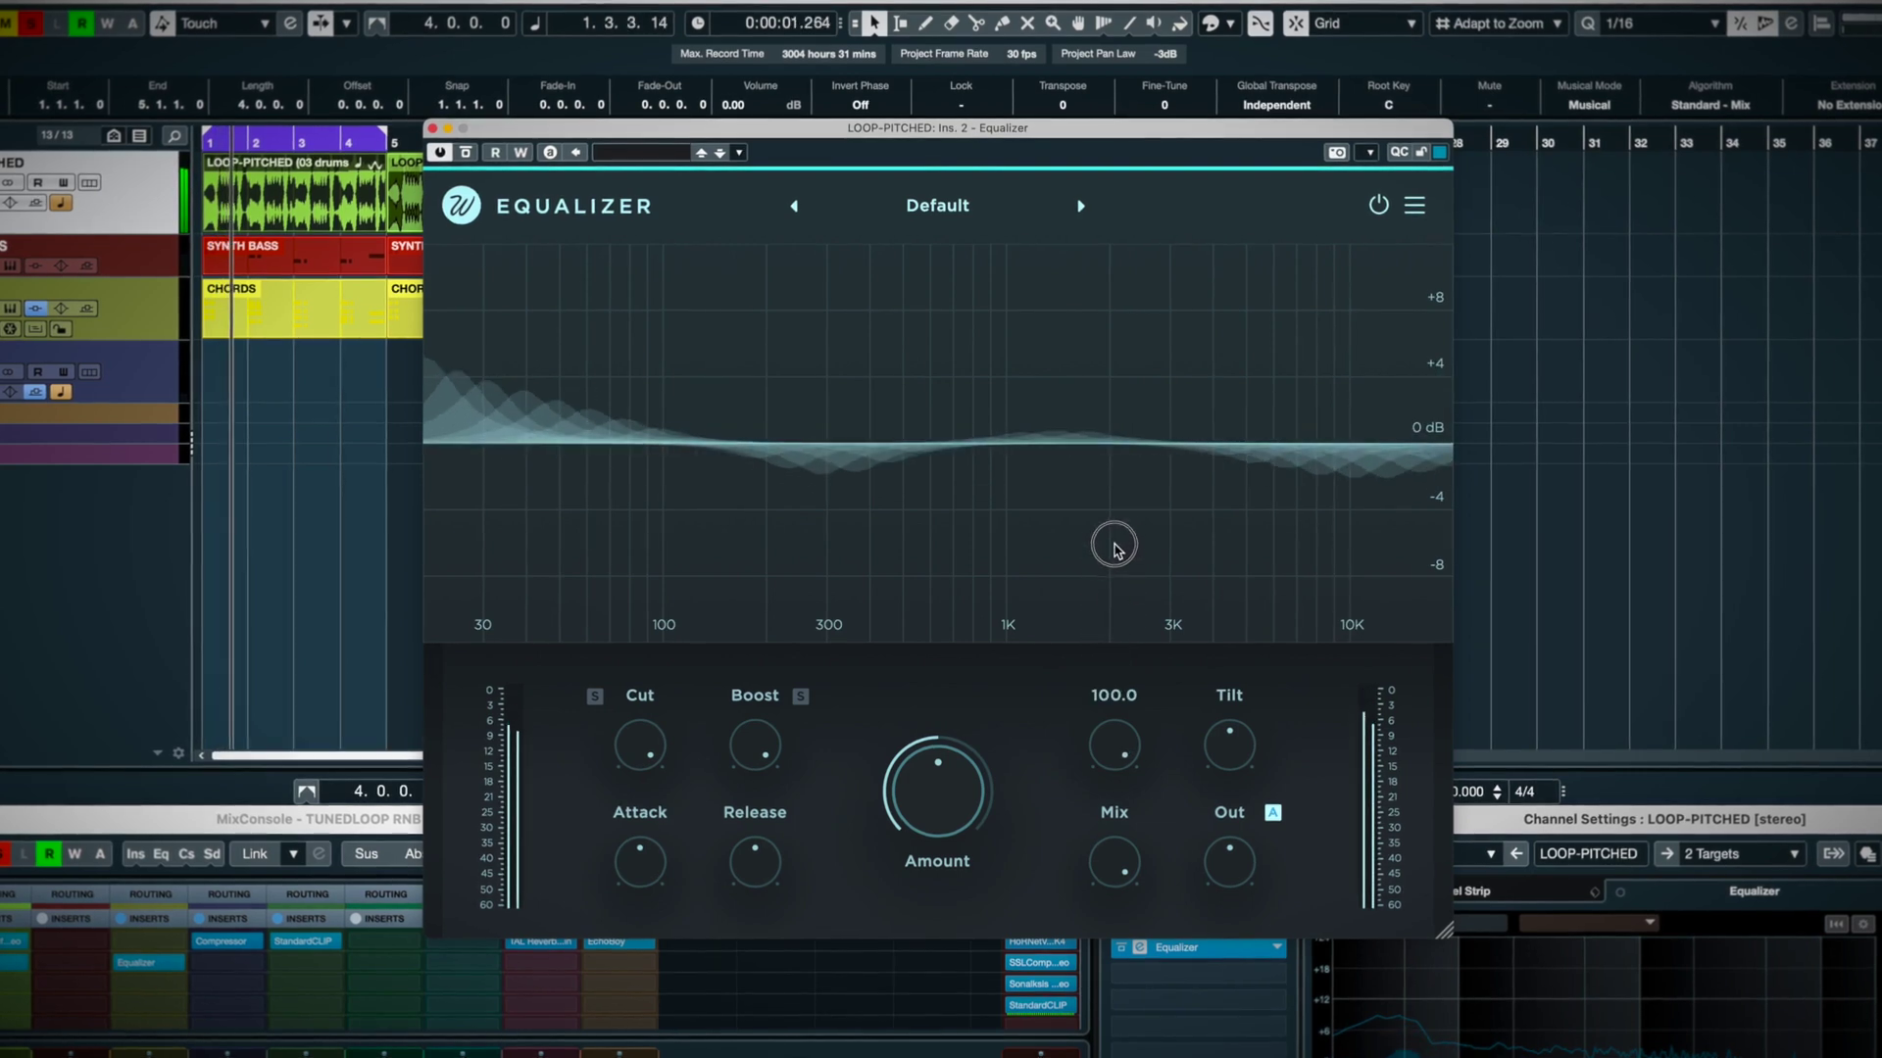
{"action": "left_click_drag", "start_coordinate": [1112, 745], "coordinate": [1100, 693]}
{"action": "double_click", "coordinate": [1134, 740]}
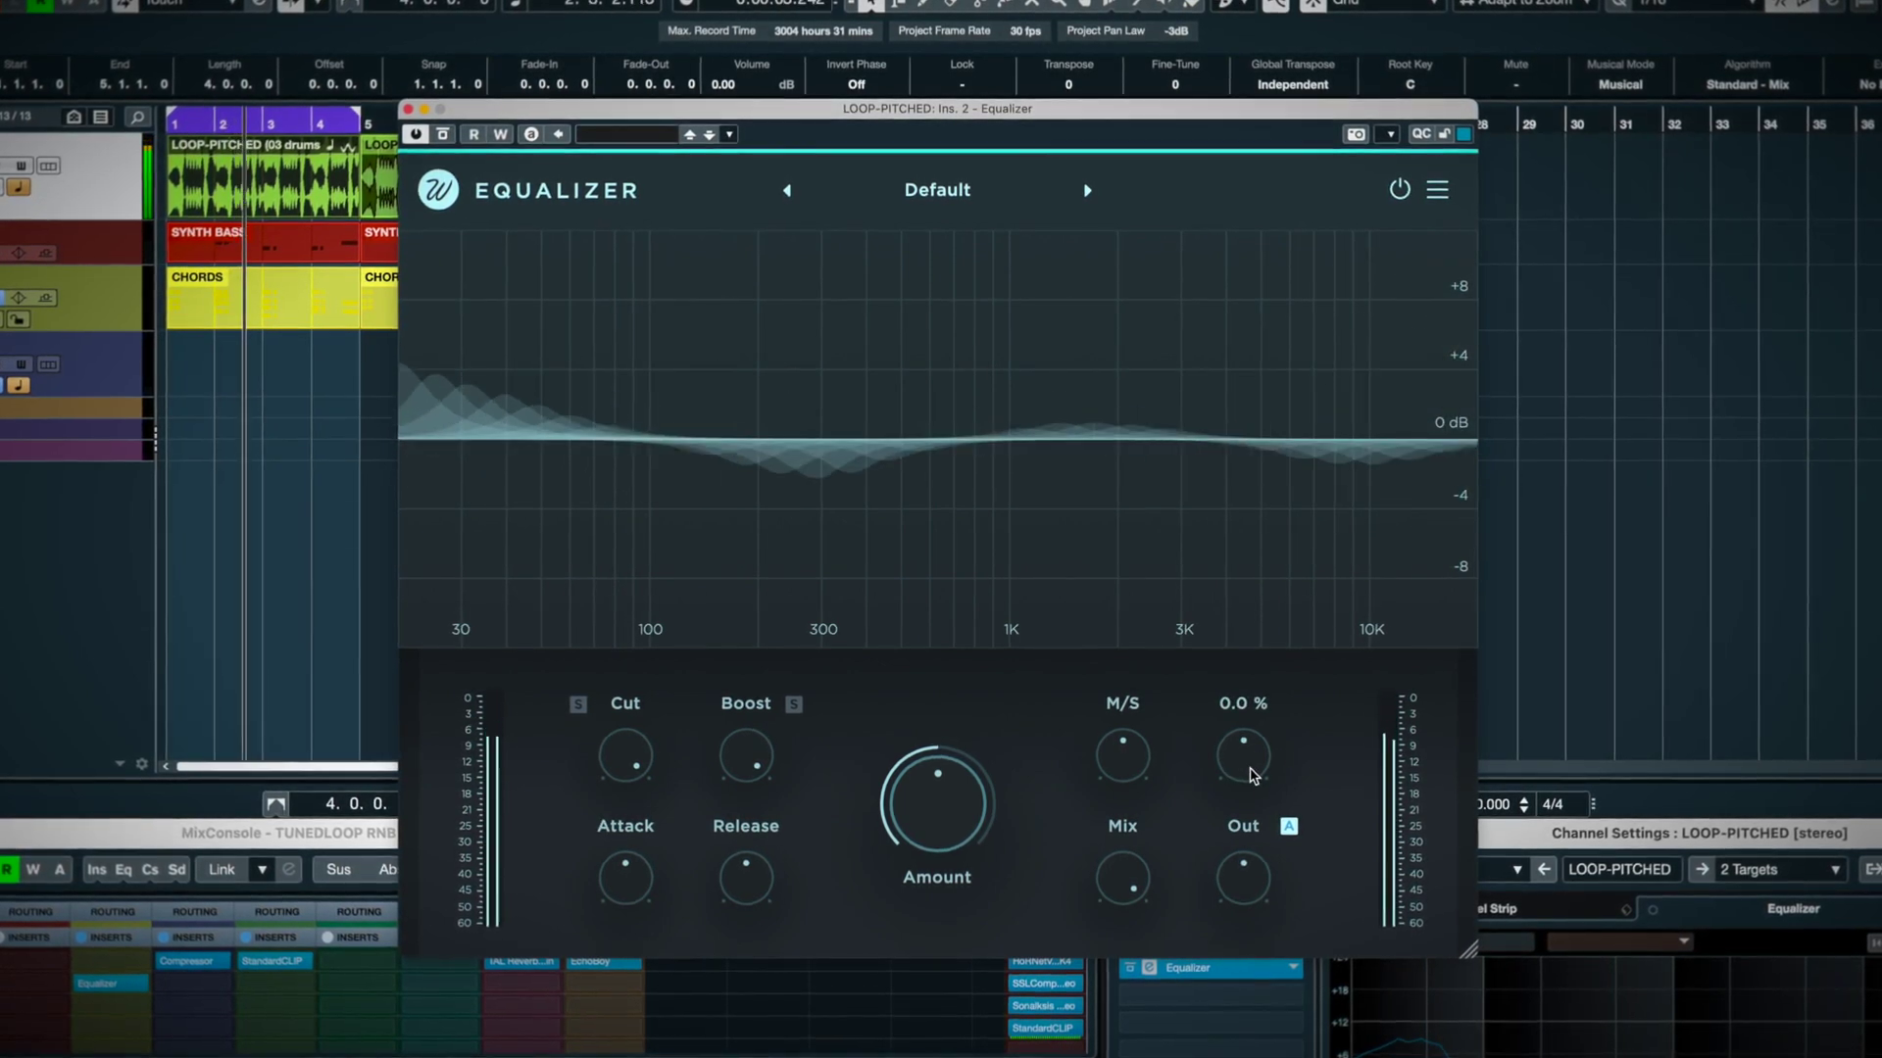
Sweep the drum Equalizer's Tilt up to 78 %, then down to -100 %
{"action": "left_click_drag", "start_coordinate": [1252, 774], "coordinate": [1251, 621]}
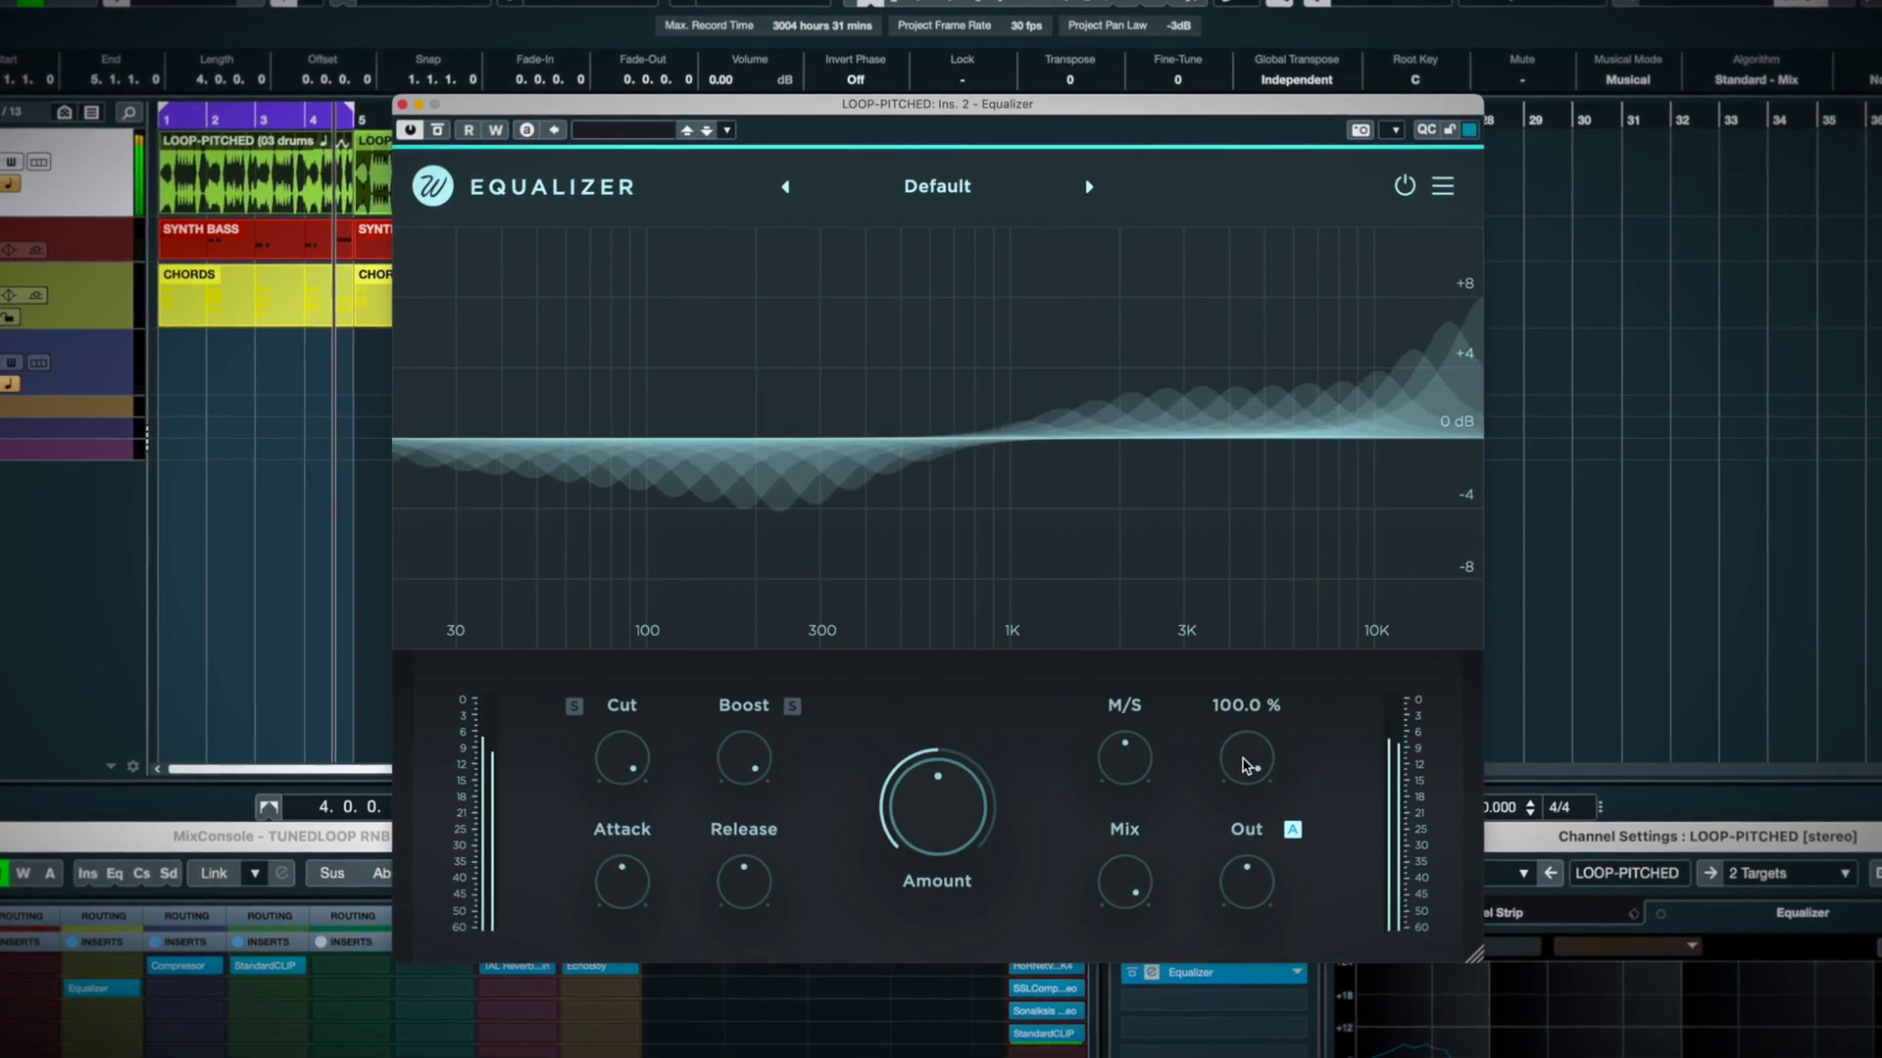
{"action": "left_click_drag", "start_coordinate": [1242, 772], "coordinate": [1243, 1000]}
{"action": "mouse_move", "coordinate": [1254, 782]}
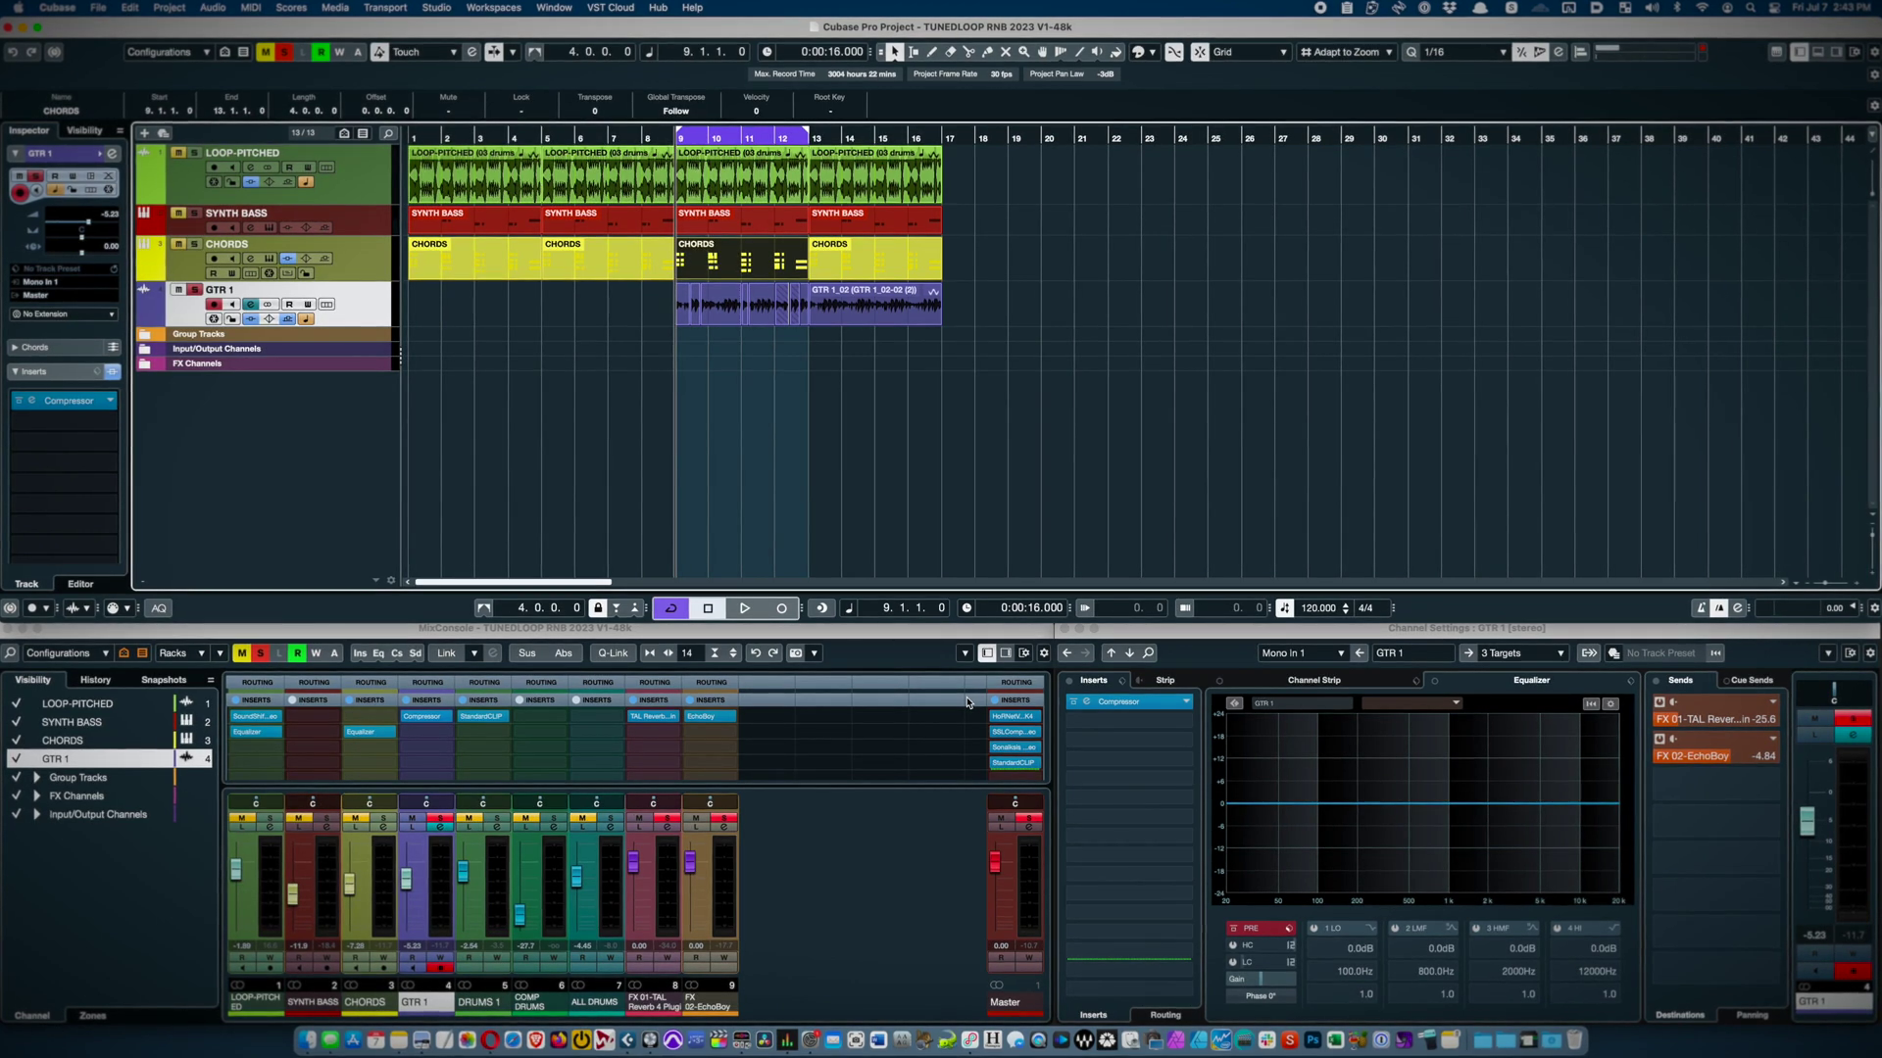
Search 'equa' in GTR 1's second insert, load Wavesfactory Equalizer, and set Amount to 63.7 %
{"action": "left_click", "coordinate": [1126, 727]}
{"action": "type", "text": "equa"}
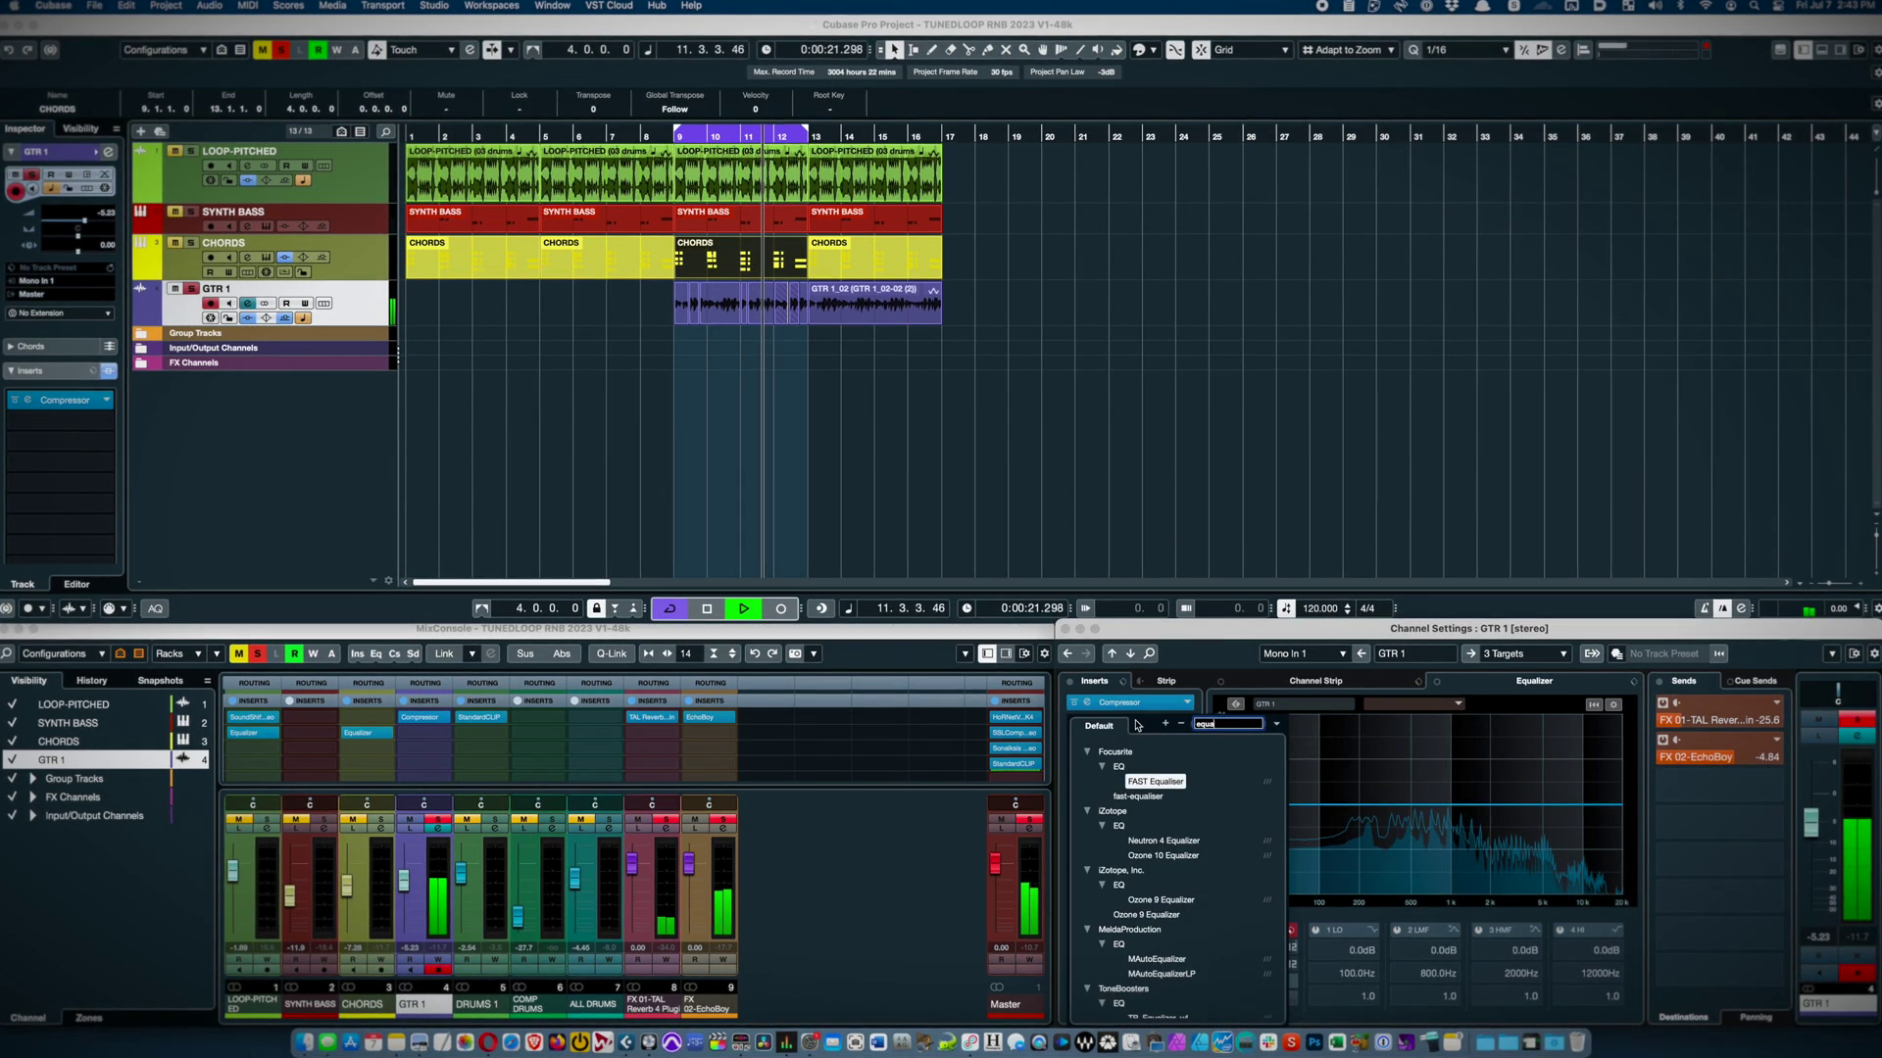
{"action": "scroll", "coordinate": [1176, 882], "scroll_direction": "down", "scroll_amount": 4}
{"action": "left_click", "coordinate": [1146, 994]}
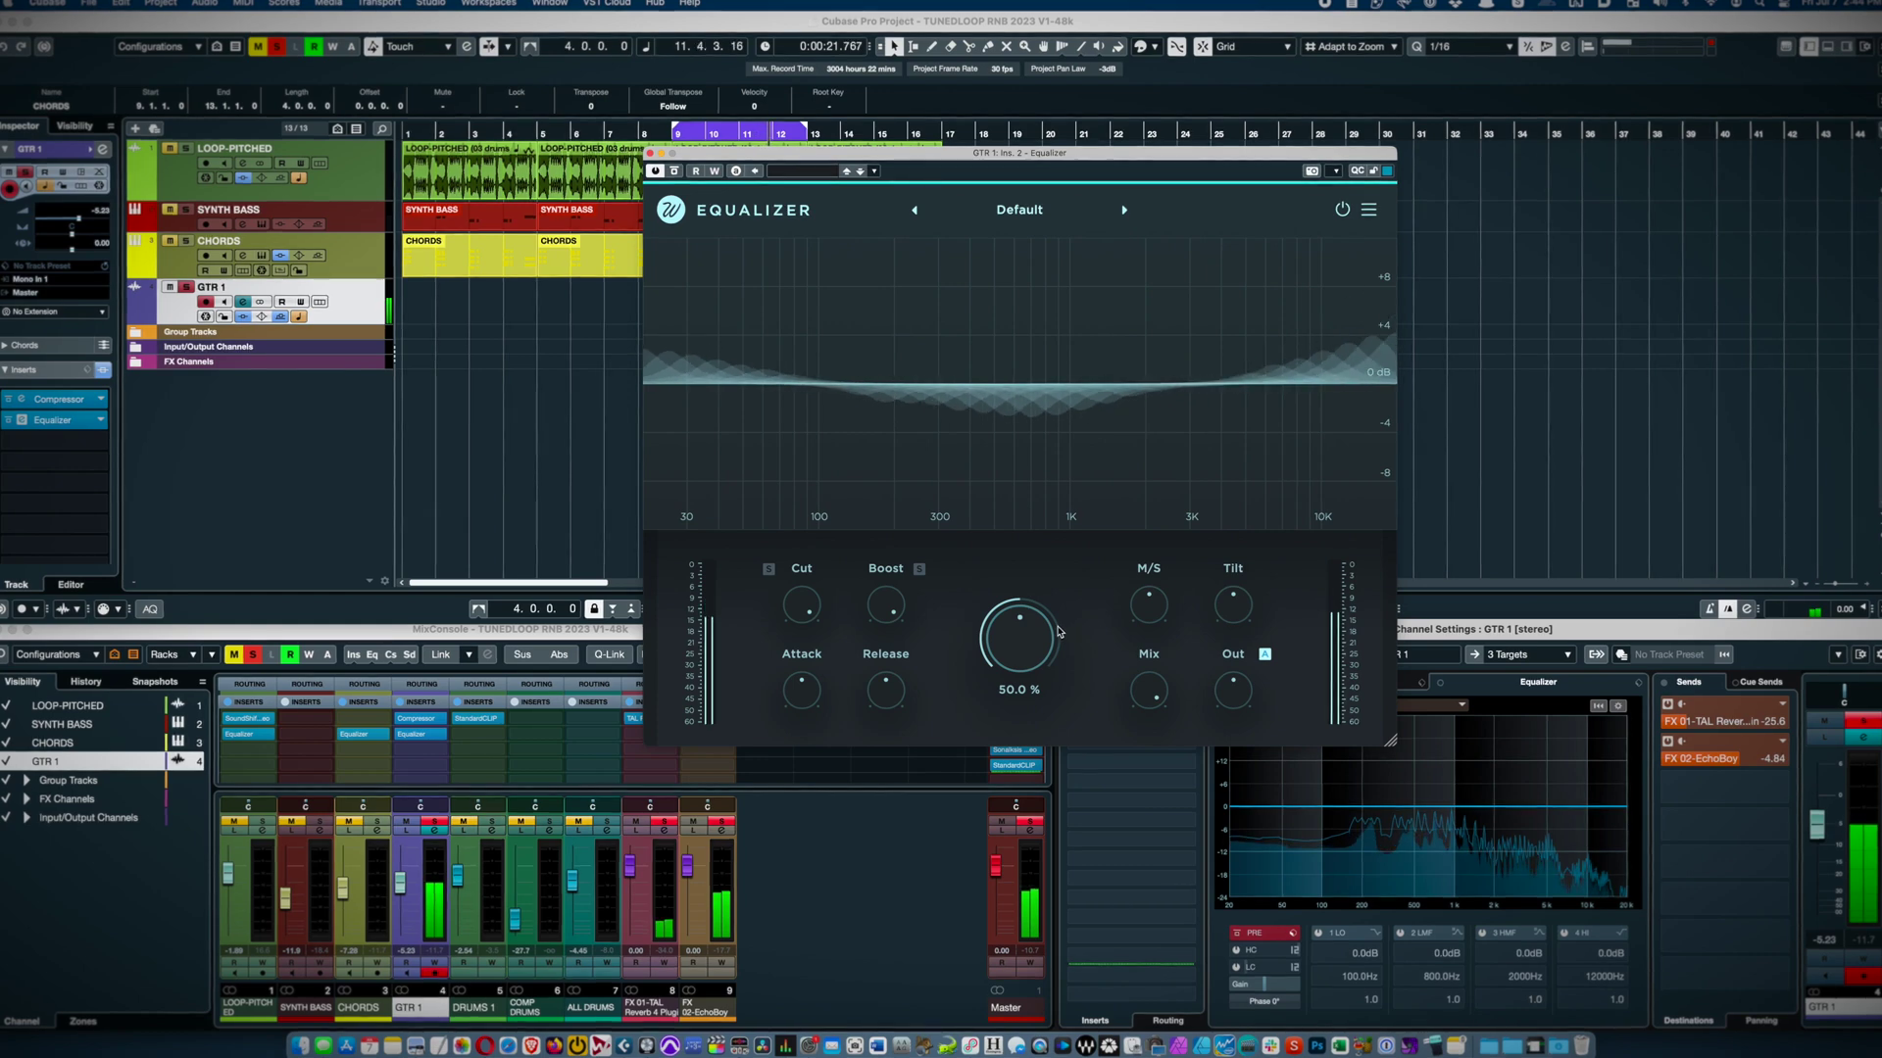
{"action": "left_click_drag", "start_coordinate": [1024, 642], "coordinate": [1019, 619]}
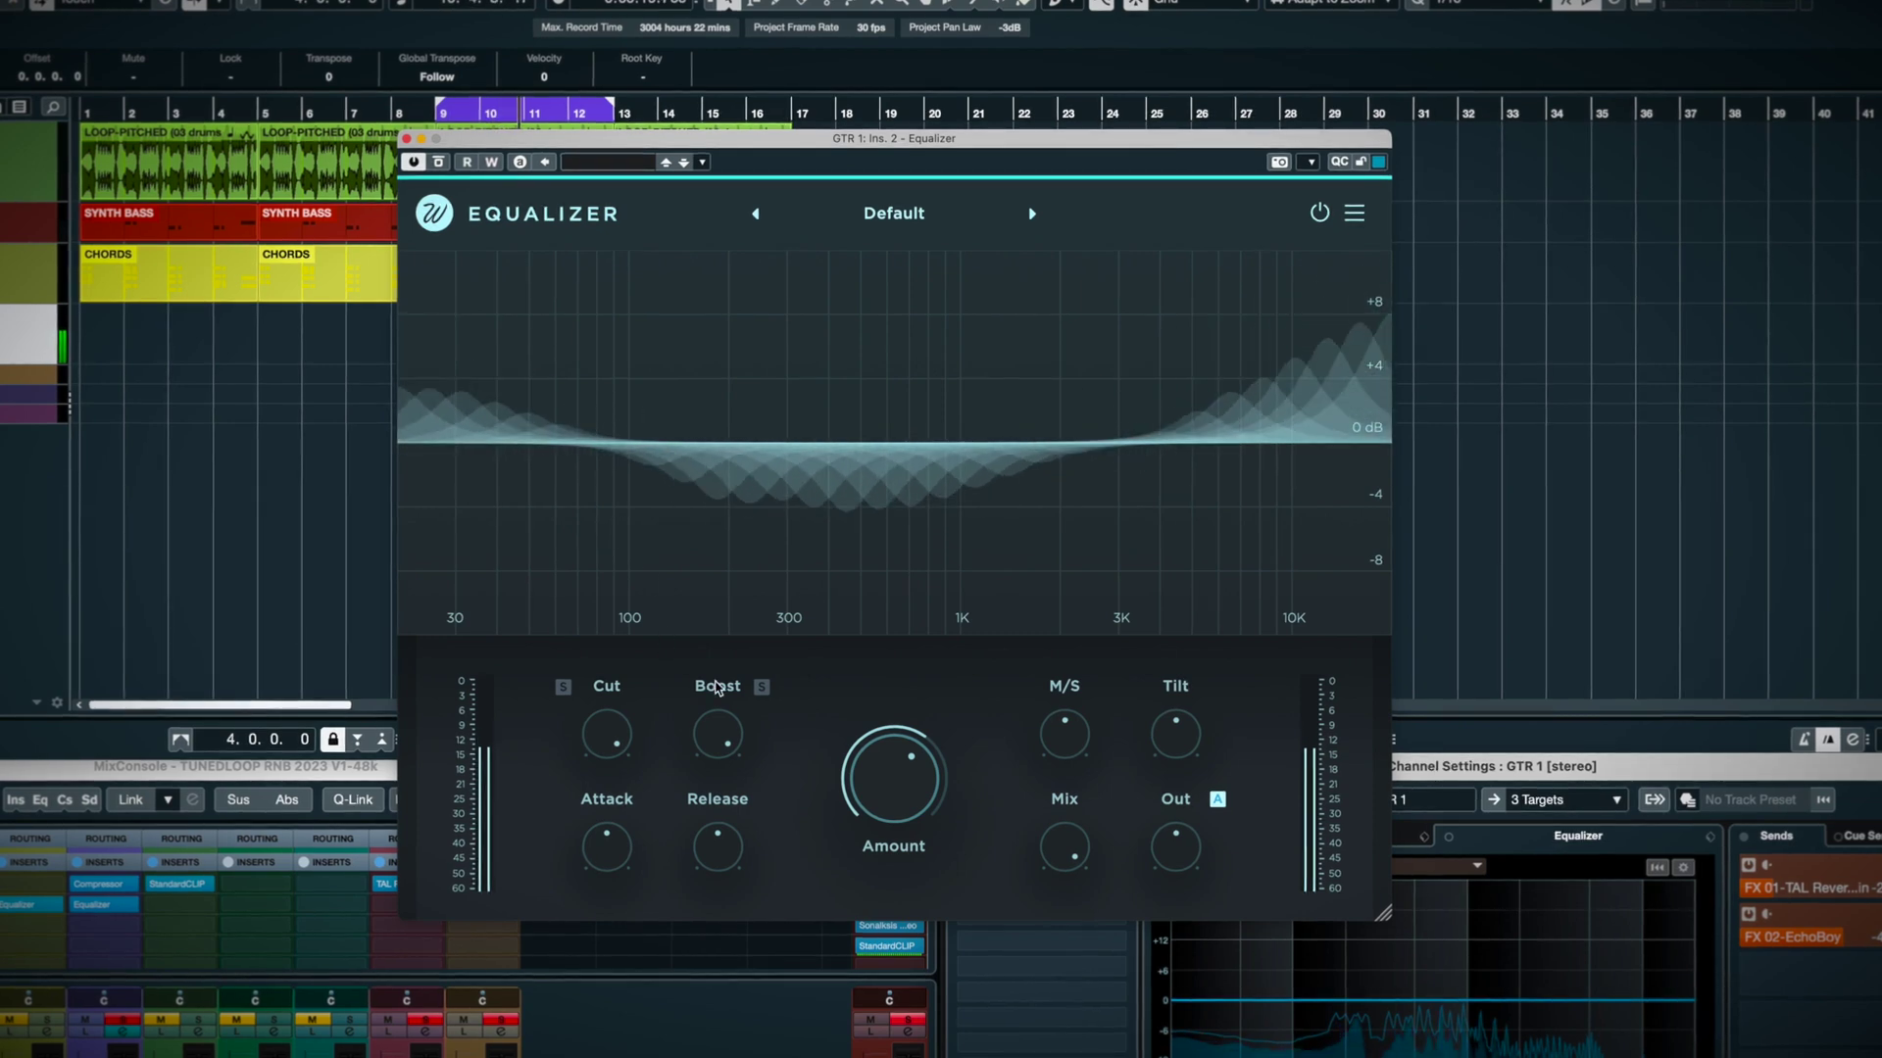
{"action": "mouse_move", "coordinate": [756, 750]}
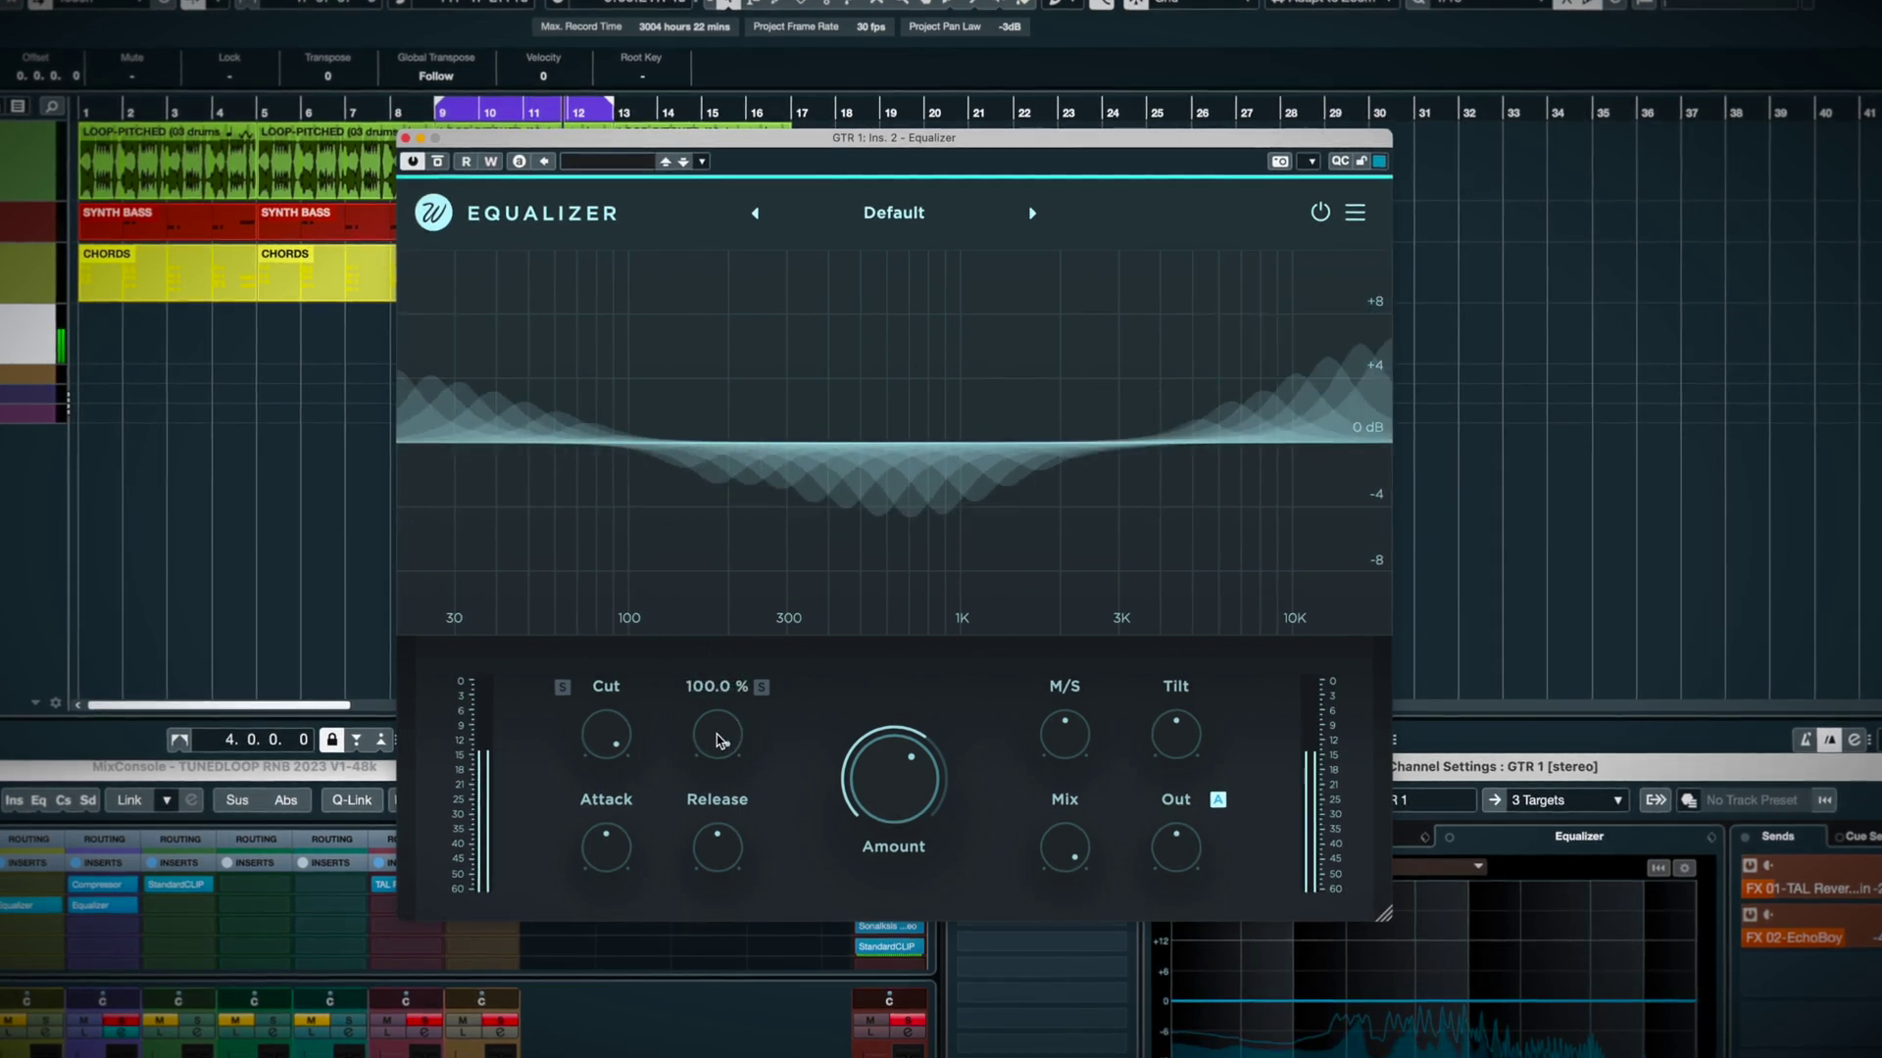
{"action": "left_click_drag", "start_coordinate": [718, 737], "coordinate": [723, 998]}
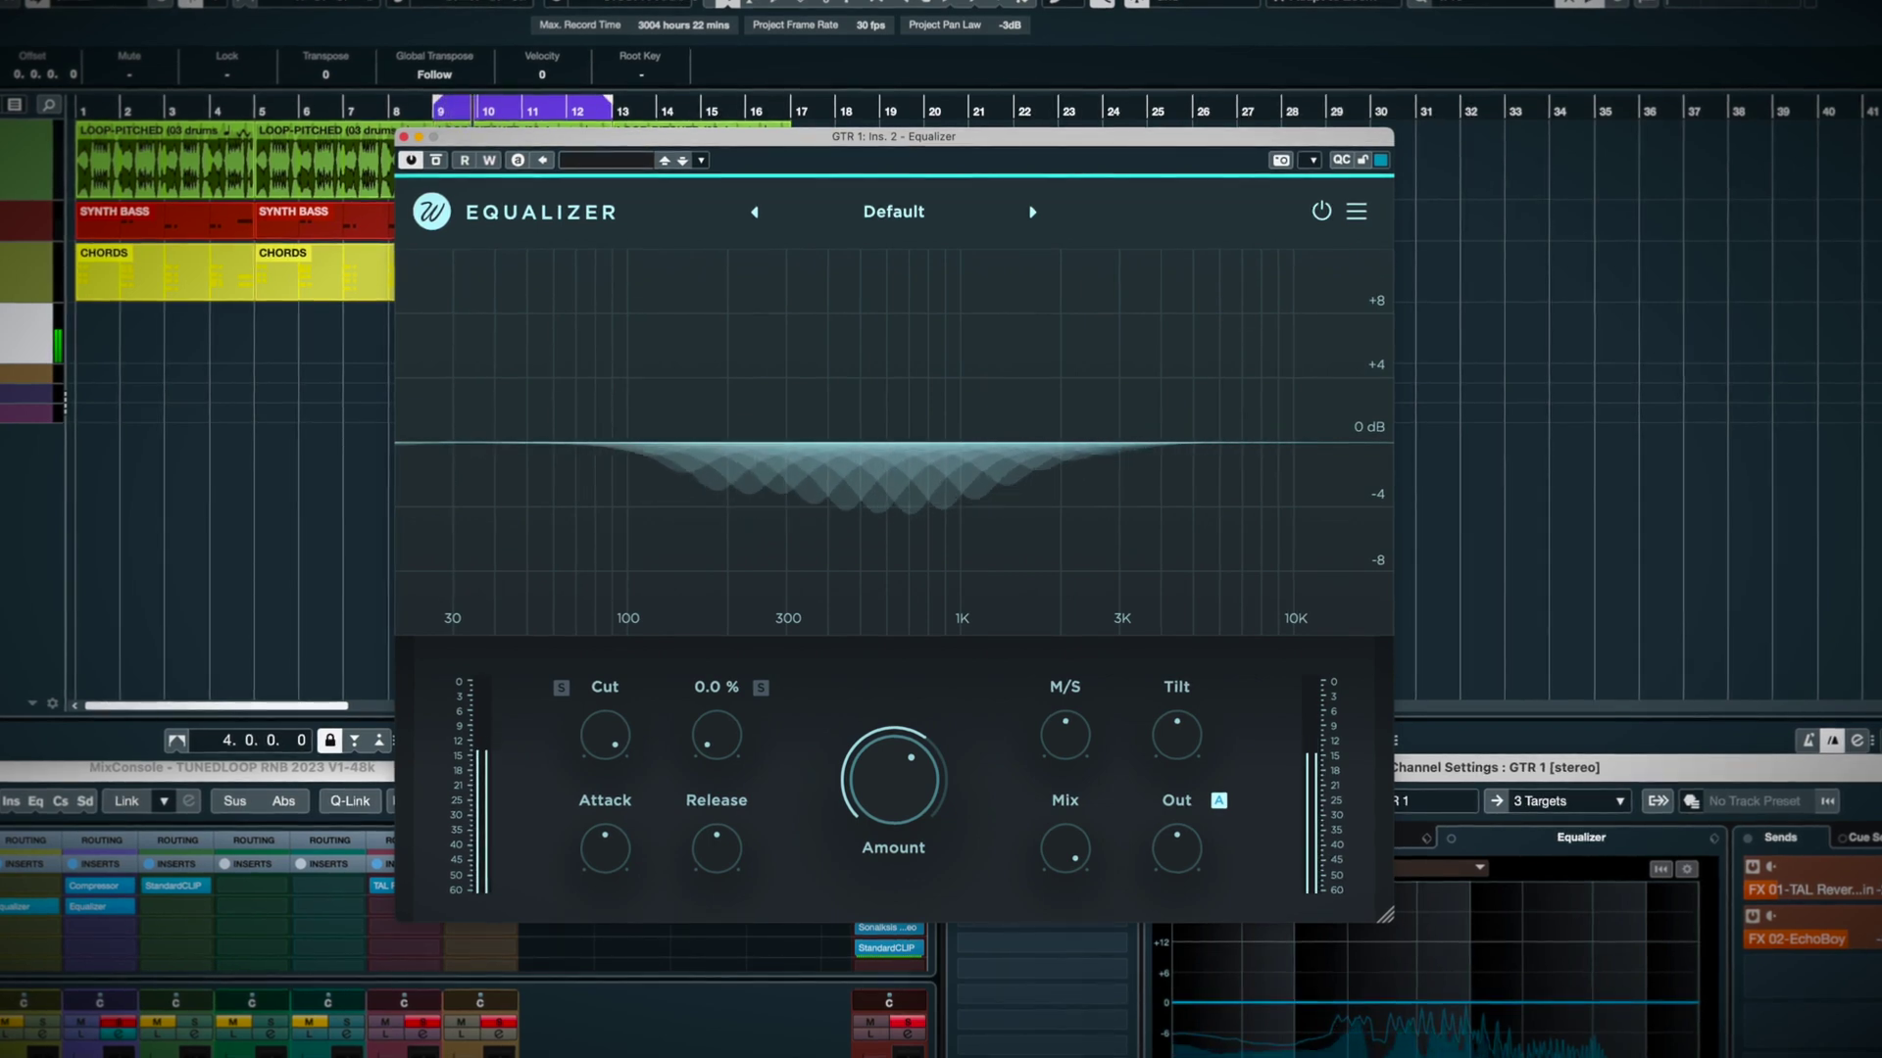
{"action": "left_click_drag", "start_coordinate": [723, 1044], "coordinate": [730, 713]}
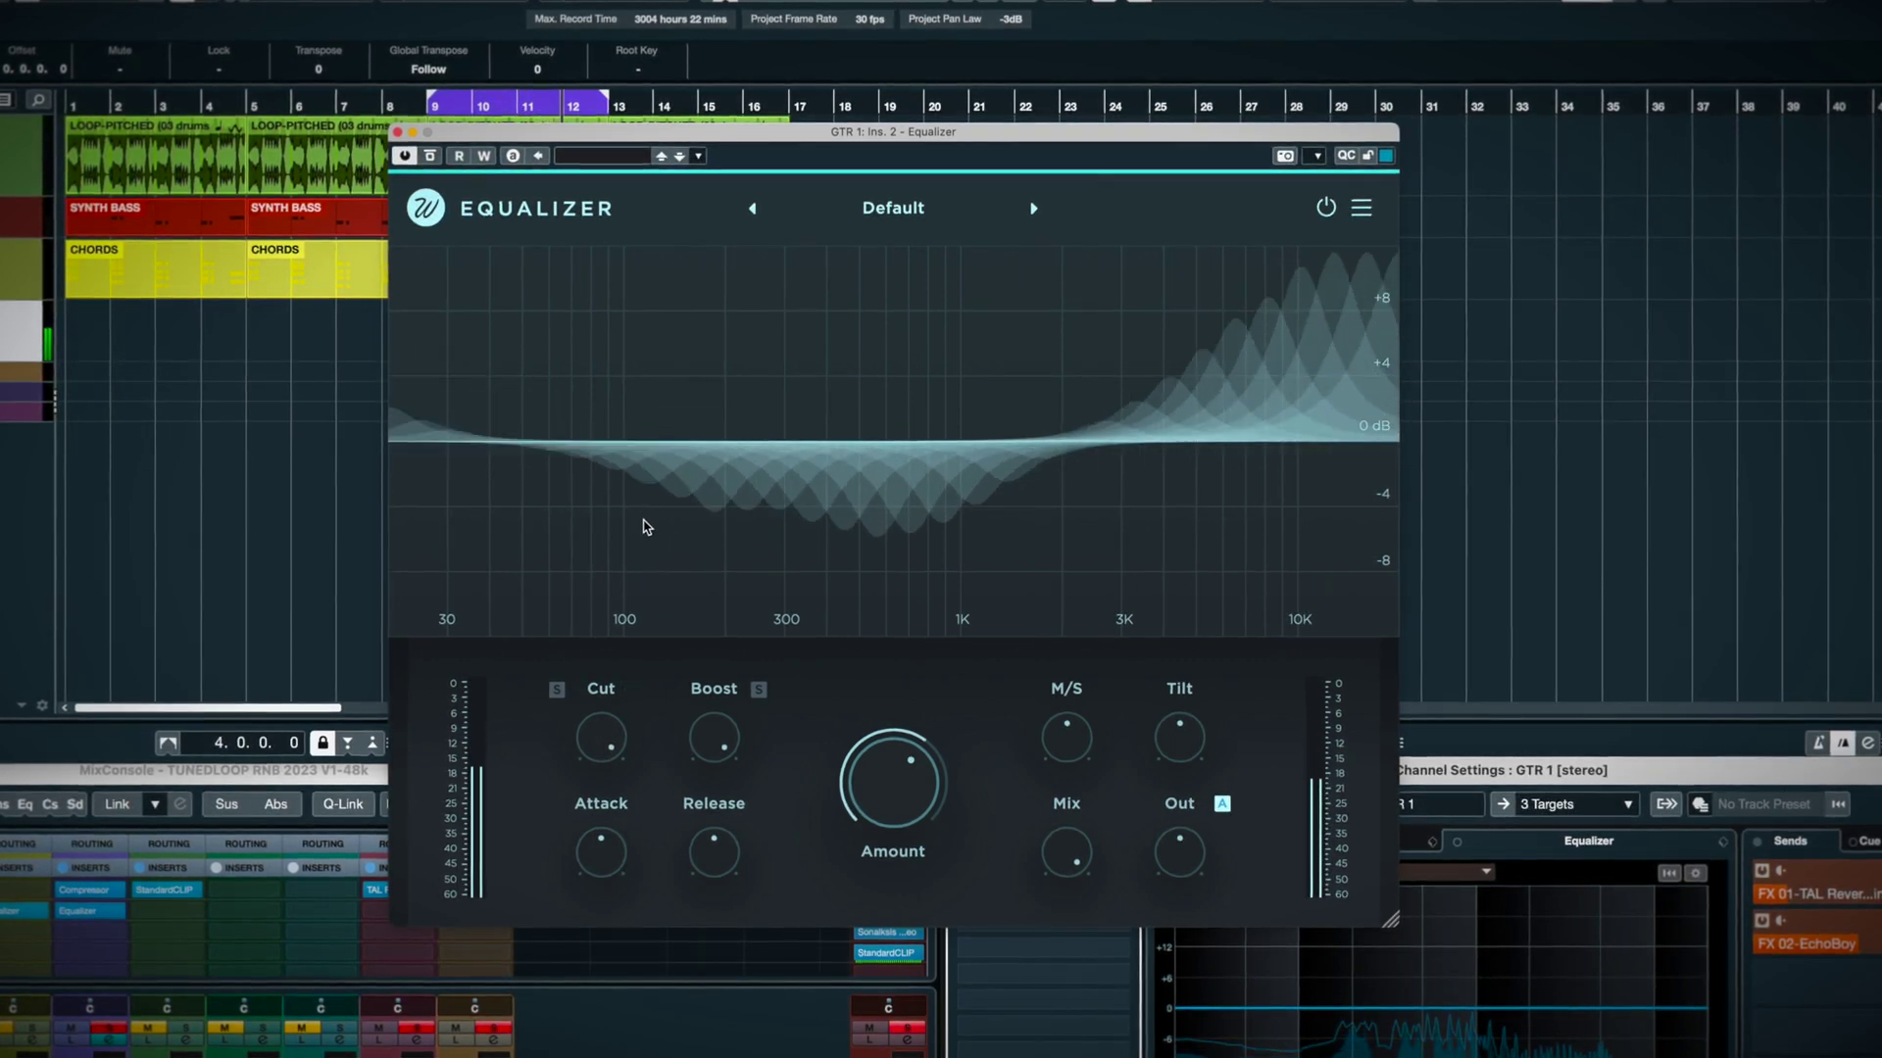
Draw band limits across the graph, raising lows to about +10 dB and dropping 300 Hz–1.5 kHz to −10 dB
{"action": "mouse_move", "coordinate": [624, 608]}
{"action": "left_mouse_down"}
{"action": "mouse_move", "coordinate": [290, 628]}
{"action": "mouse_move", "coordinate": [562, 301]}
{"action": "mouse_move", "coordinate": [707, 465]}
{"action": "mouse_move", "coordinate": [878, 547]}
{"action": "mouse_move", "coordinate": [1141, 313]}
{"action": "mouse_move", "coordinate": [1348, 420]}
{"action": "mouse_move", "coordinate": [1449, 617]}
{"action": "left_mouse_up"}
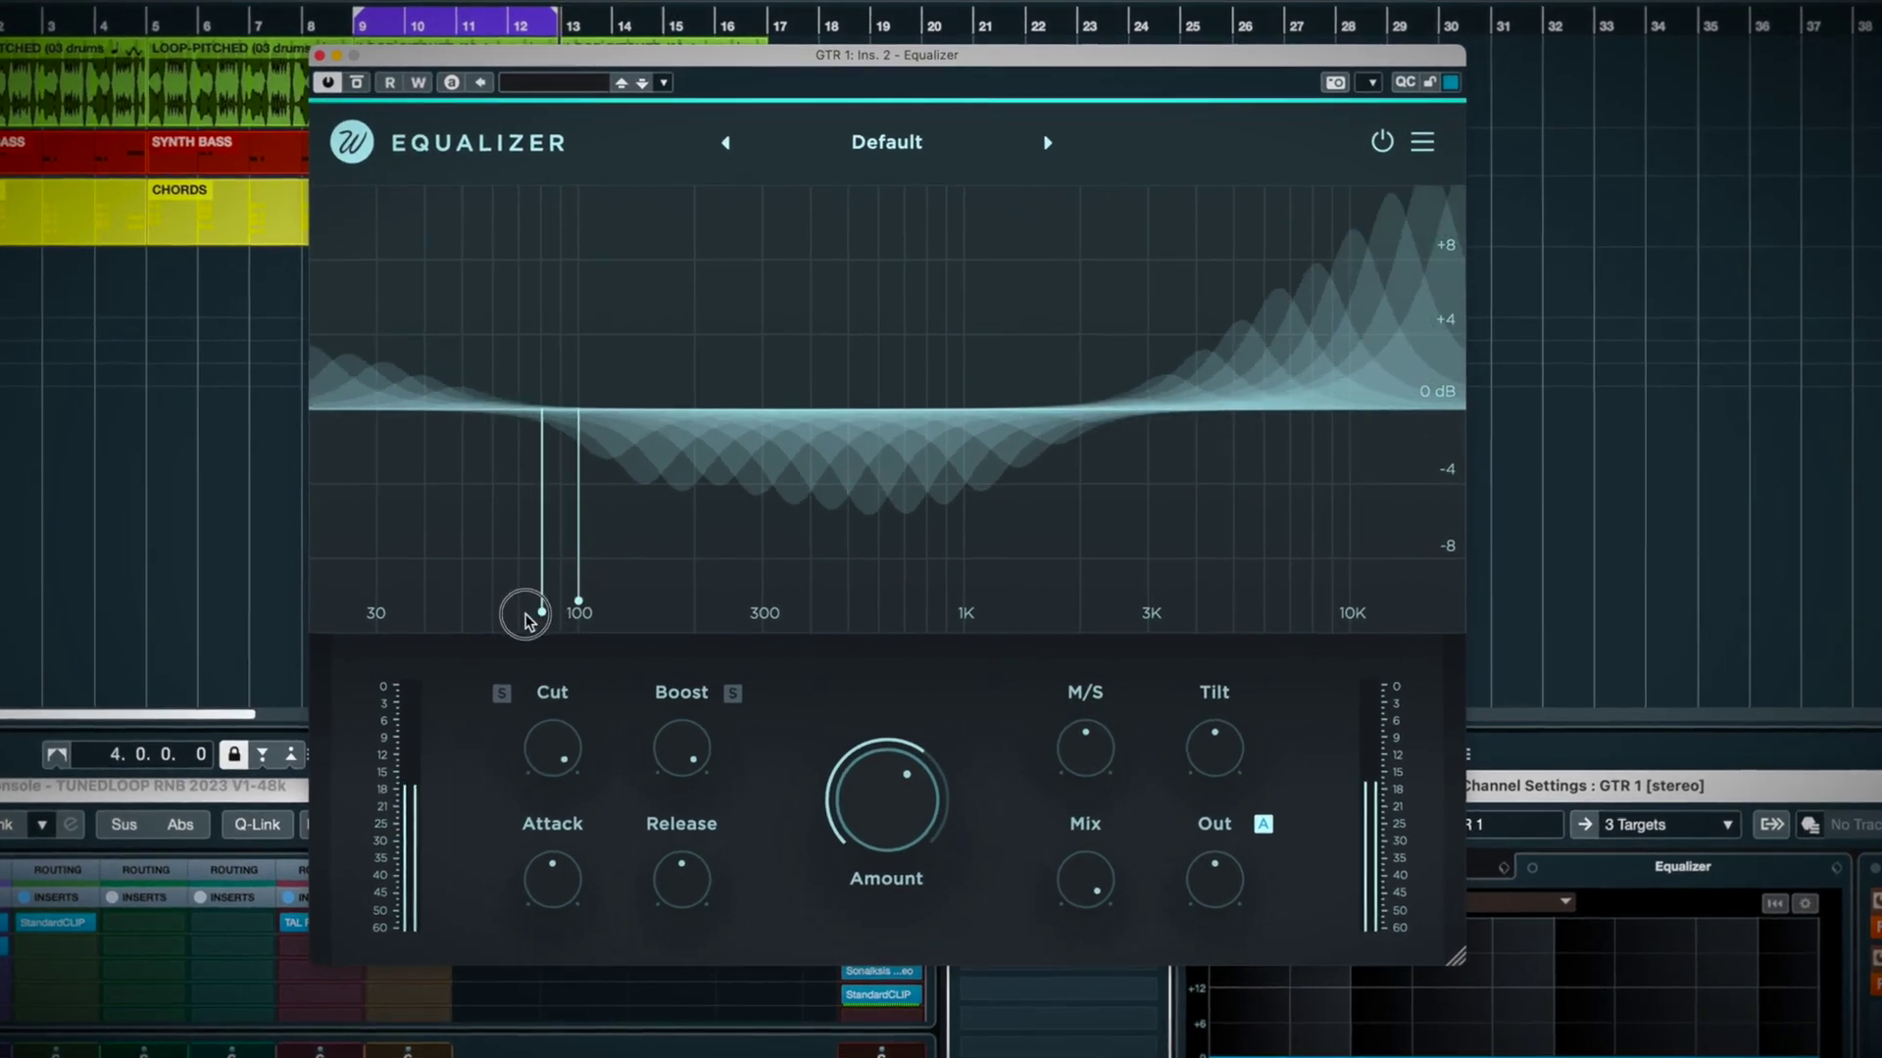
{"action": "mouse_move", "coordinate": [1394, 554]}
{"action": "left_mouse_down"}
{"action": "mouse_move", "coordinate": [1254, 324]}
{"action": "mouse_move", "coordinate": [1043, 281]}
{"action": "mouse_move", "coordinate": [861, 426]}
{"action": "mouse_move", "coordinate": [690, 487]}
{"action": "mouse_move", "coordinate": [606, 400]}
{"action": "mouse_move", "coordinate": [515, 351]}
{"action": "mouse_move", "coordinate": [280, 585]}
{"action": "left_mouse_up"}
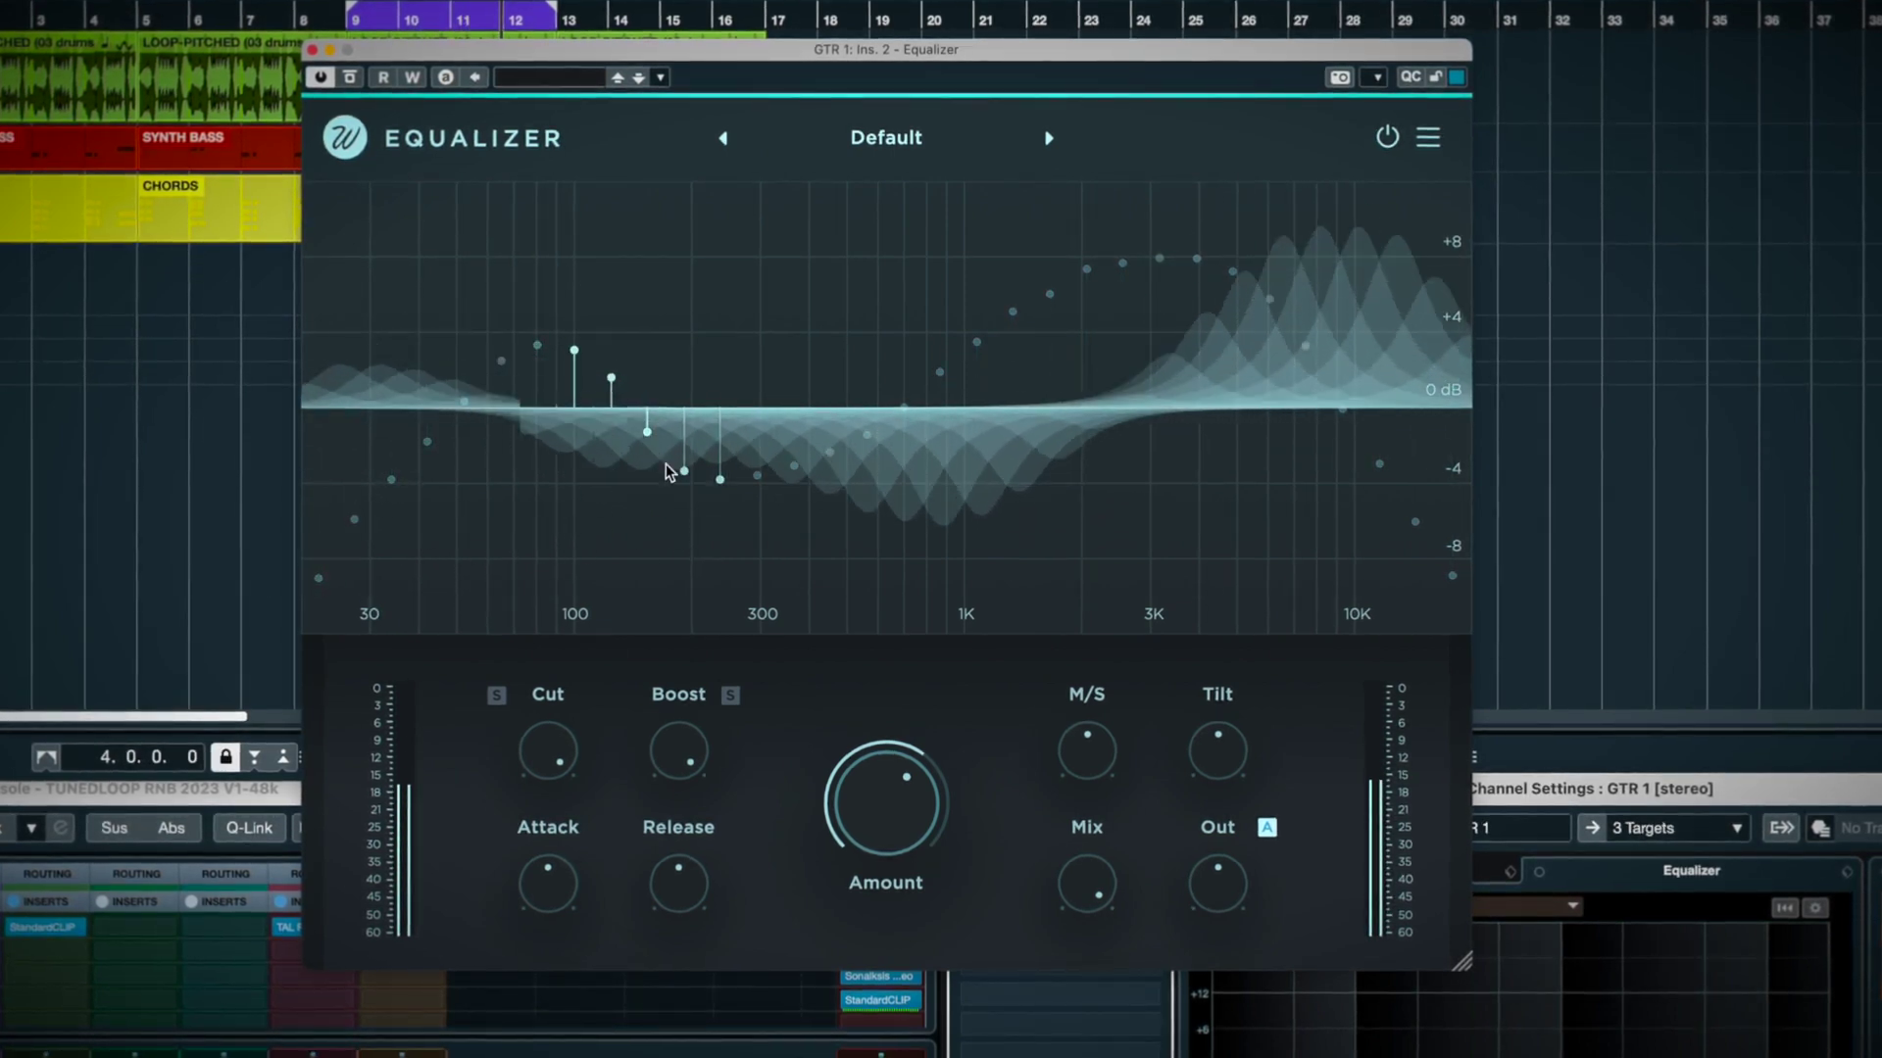
{"action": "mouse_move", "coordinate": [701, 449]}
{"action": "left_mouse_down"}
{"action": "mouse_move", "coordinate": [420, 378]}
{"action": "mouse_move", "coordinate": [407, 239]}
{"action": "mouse_move", "coordinate": [533, 197]}
{"action": "mouse_move", "coordinate": [680, 369]}
{"action": "mouse_move", "coordinate": [731, 315]}
{"action": "mouse_move", "coordinate": [977, 218]}
{"action": "mouse_move", "coordinate": [1026, 228]}
{"action": "left_mouse_up"}
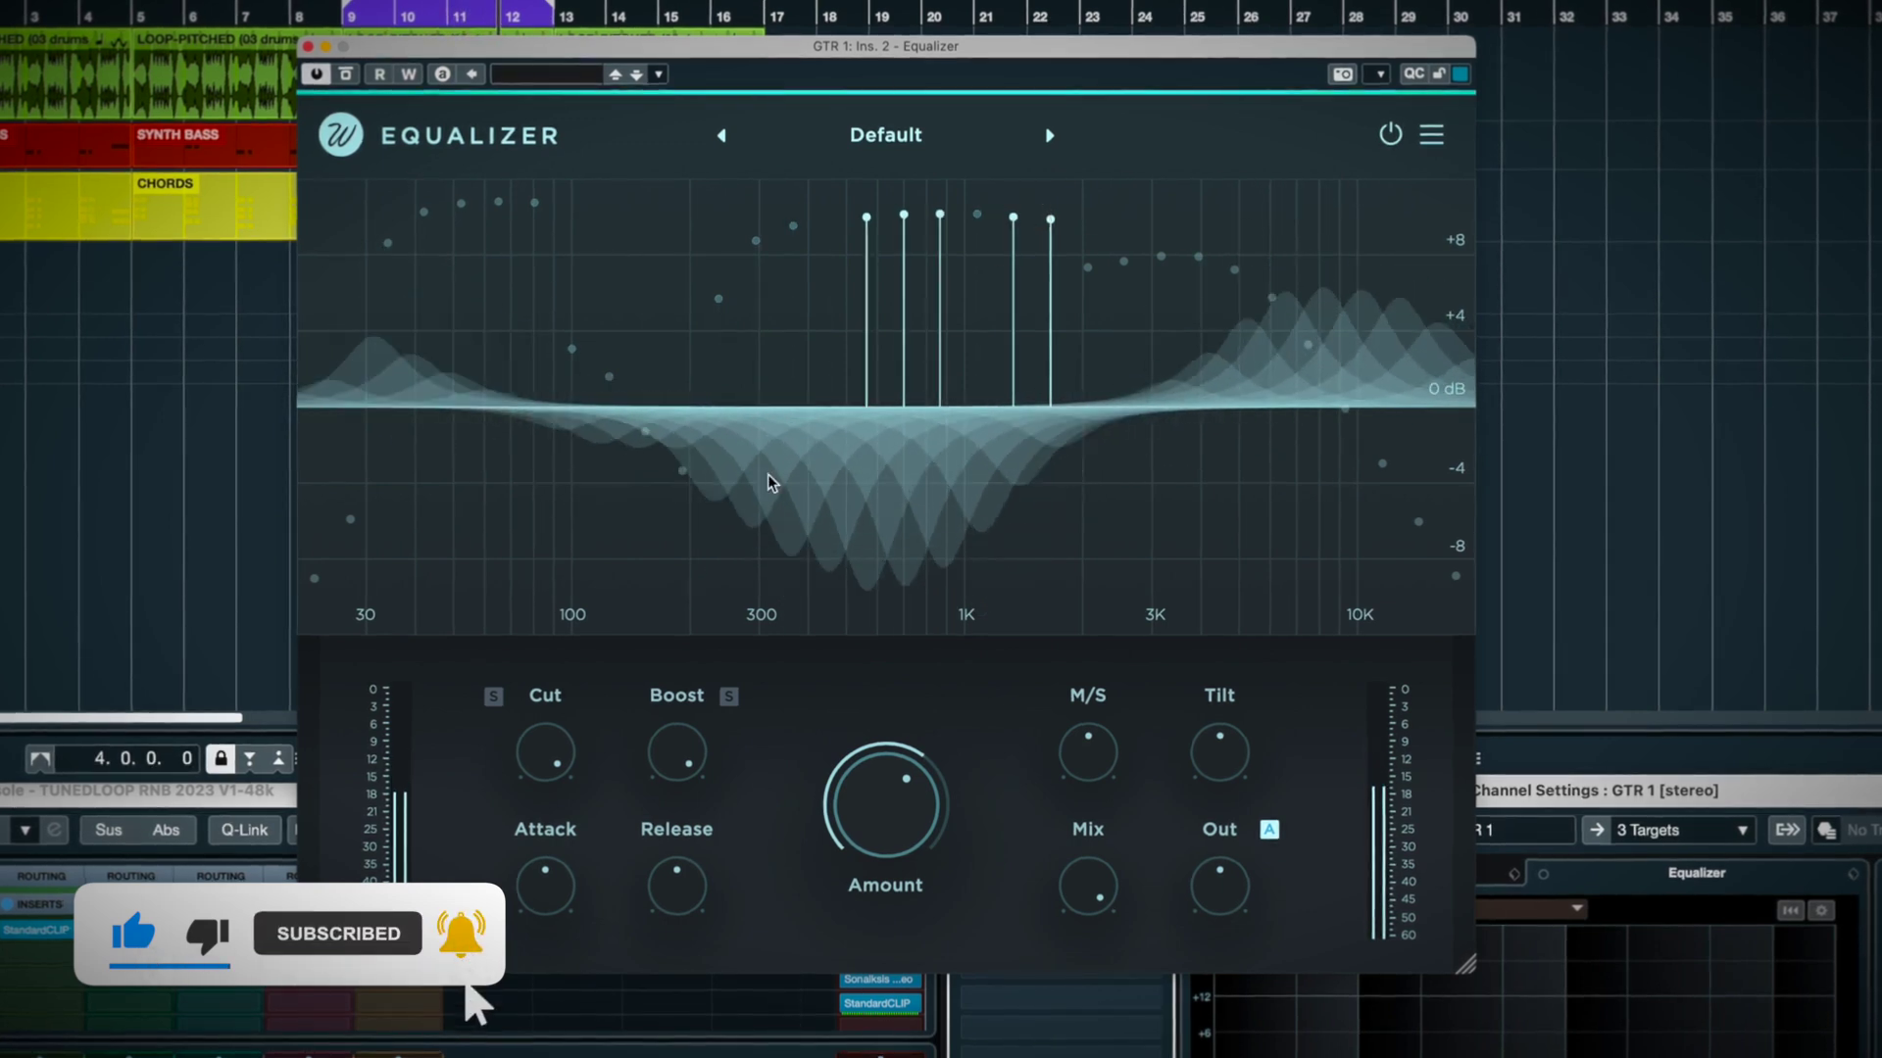
{"action": "mouse_move", "coordinate": [761, 483]}
{"action": "left_mouse_down"}
{"action": "mouse_move", "coordinate": [722, 487]}
{"action": "mouse_move", "coordinate": [781, 601]}
{"action": "mouse_move", "coordinate": [928, 626]}
{"action": "mouse_move", "coordinate": [1050, 607]}
{"action": "mouse_move", "coordinate": [672, 655]}
{"action": "mouse_move", "coordinate": [460, 196]}
{"action": "mouse_move", "coordinate": [399, 609]}
{"action": "mouse_move", "coordinate": [607, 627]}
{"action": "left_mouse_up"}
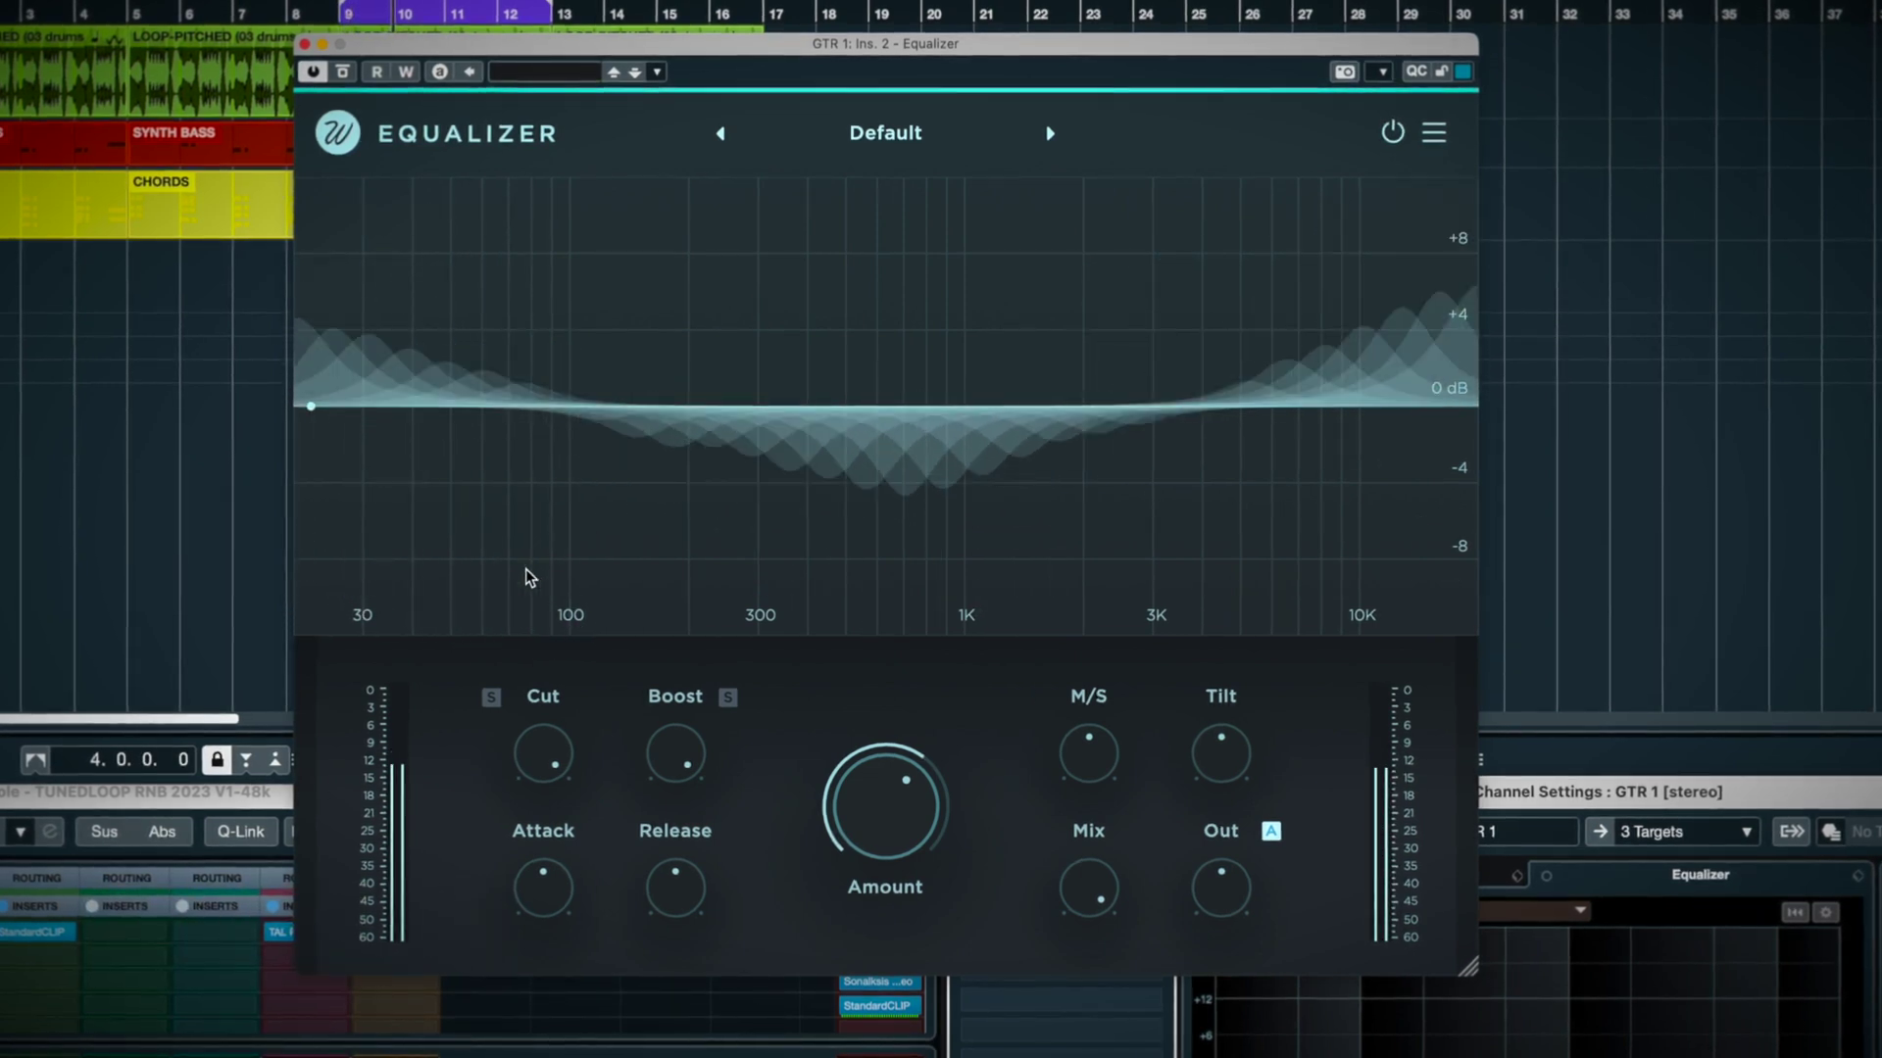
Pull the 20–100 Hz bands to the floor and extend the curve's low edge down to 30 Hz
{"action": "mouse_move", "coordinate": [533, 609]}
{"action": "left_mouse_down"}
{"action": "mouse_move", "coordinate": [426, 641]}
{"action": "mouse_move", "coordinate": [257, 654]}
{"action": "left_mouse_up"}
{"action": "mouse_move", "coordinate": [565, 615]}
{"action": "left_mouse_down"}
{"action": "mouse_move", "coordinate": [224, 667]}
{"action": "mouse_move", "coordinate": [290, 656]}
{"action": "left_mouse_up"}
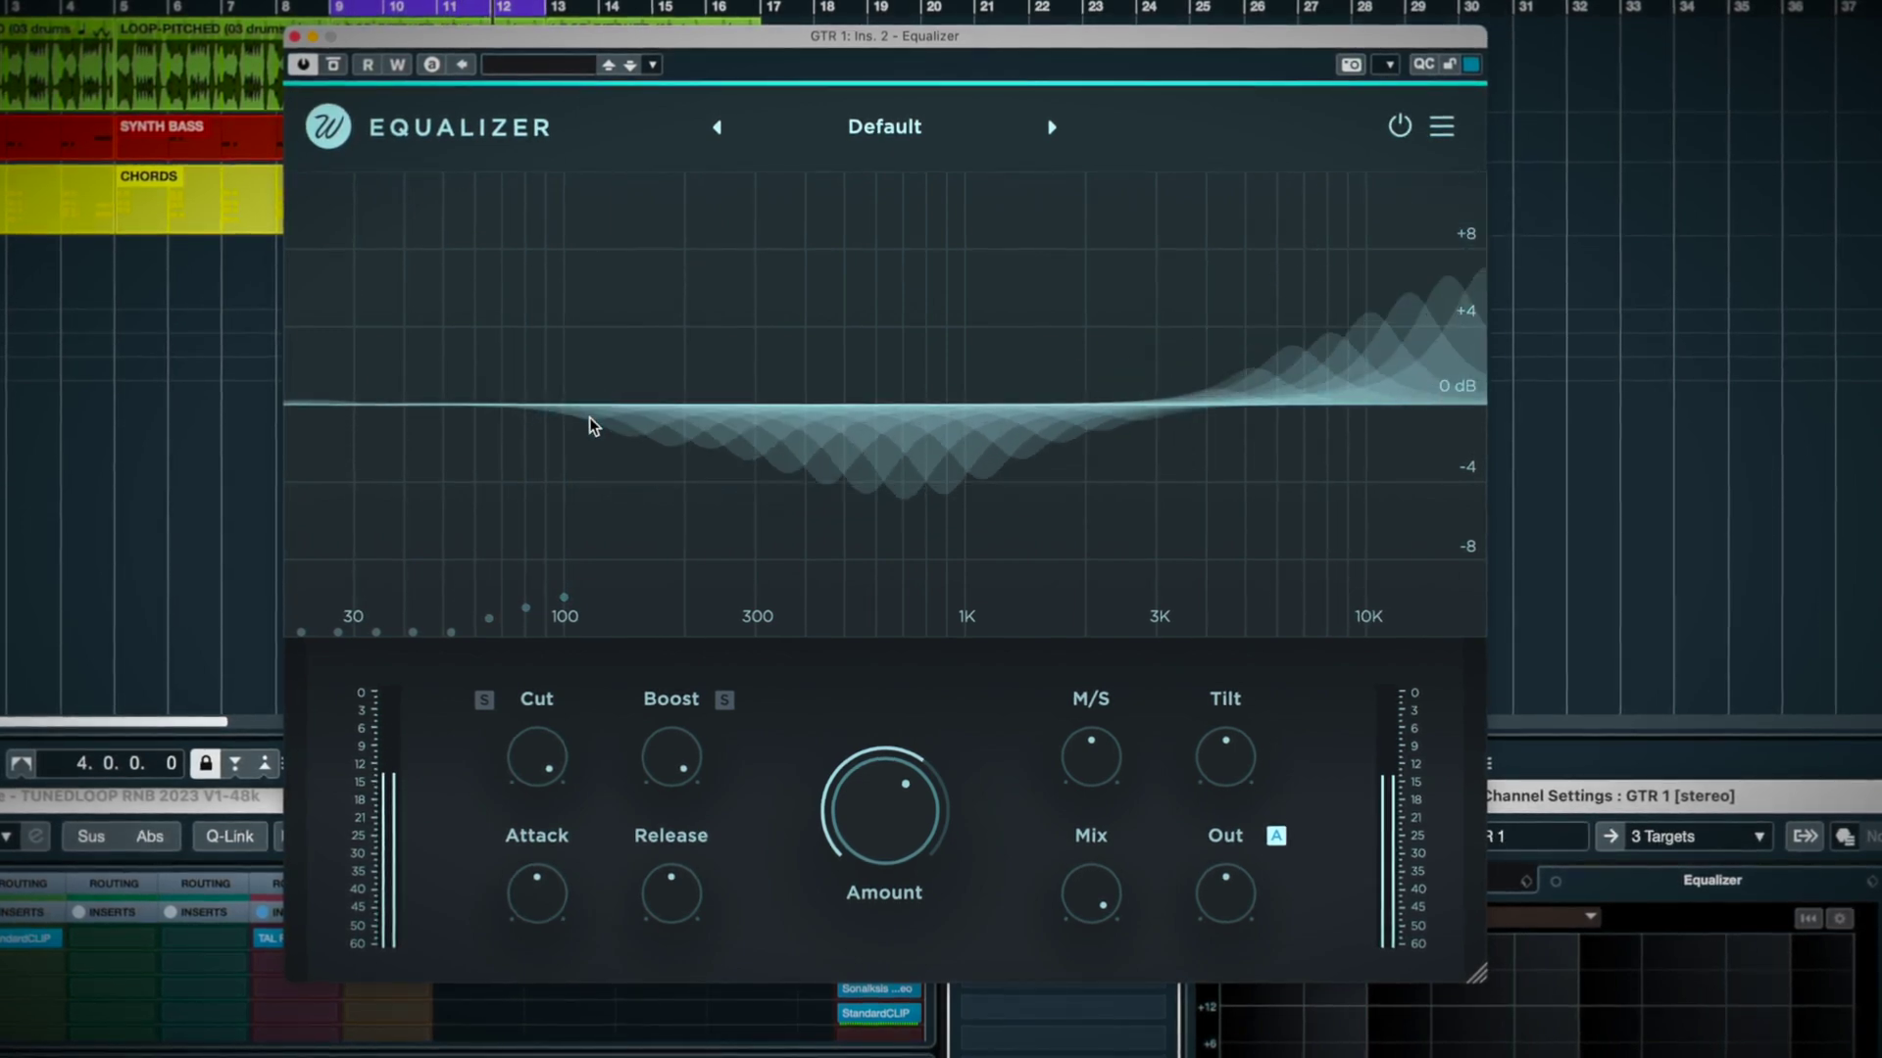
{"action": "left_click", "coordinate": [516, 419]}
{"action": "left_click_drag", "start_coordinate": [515, 420], "coordinate": [206, 408]}
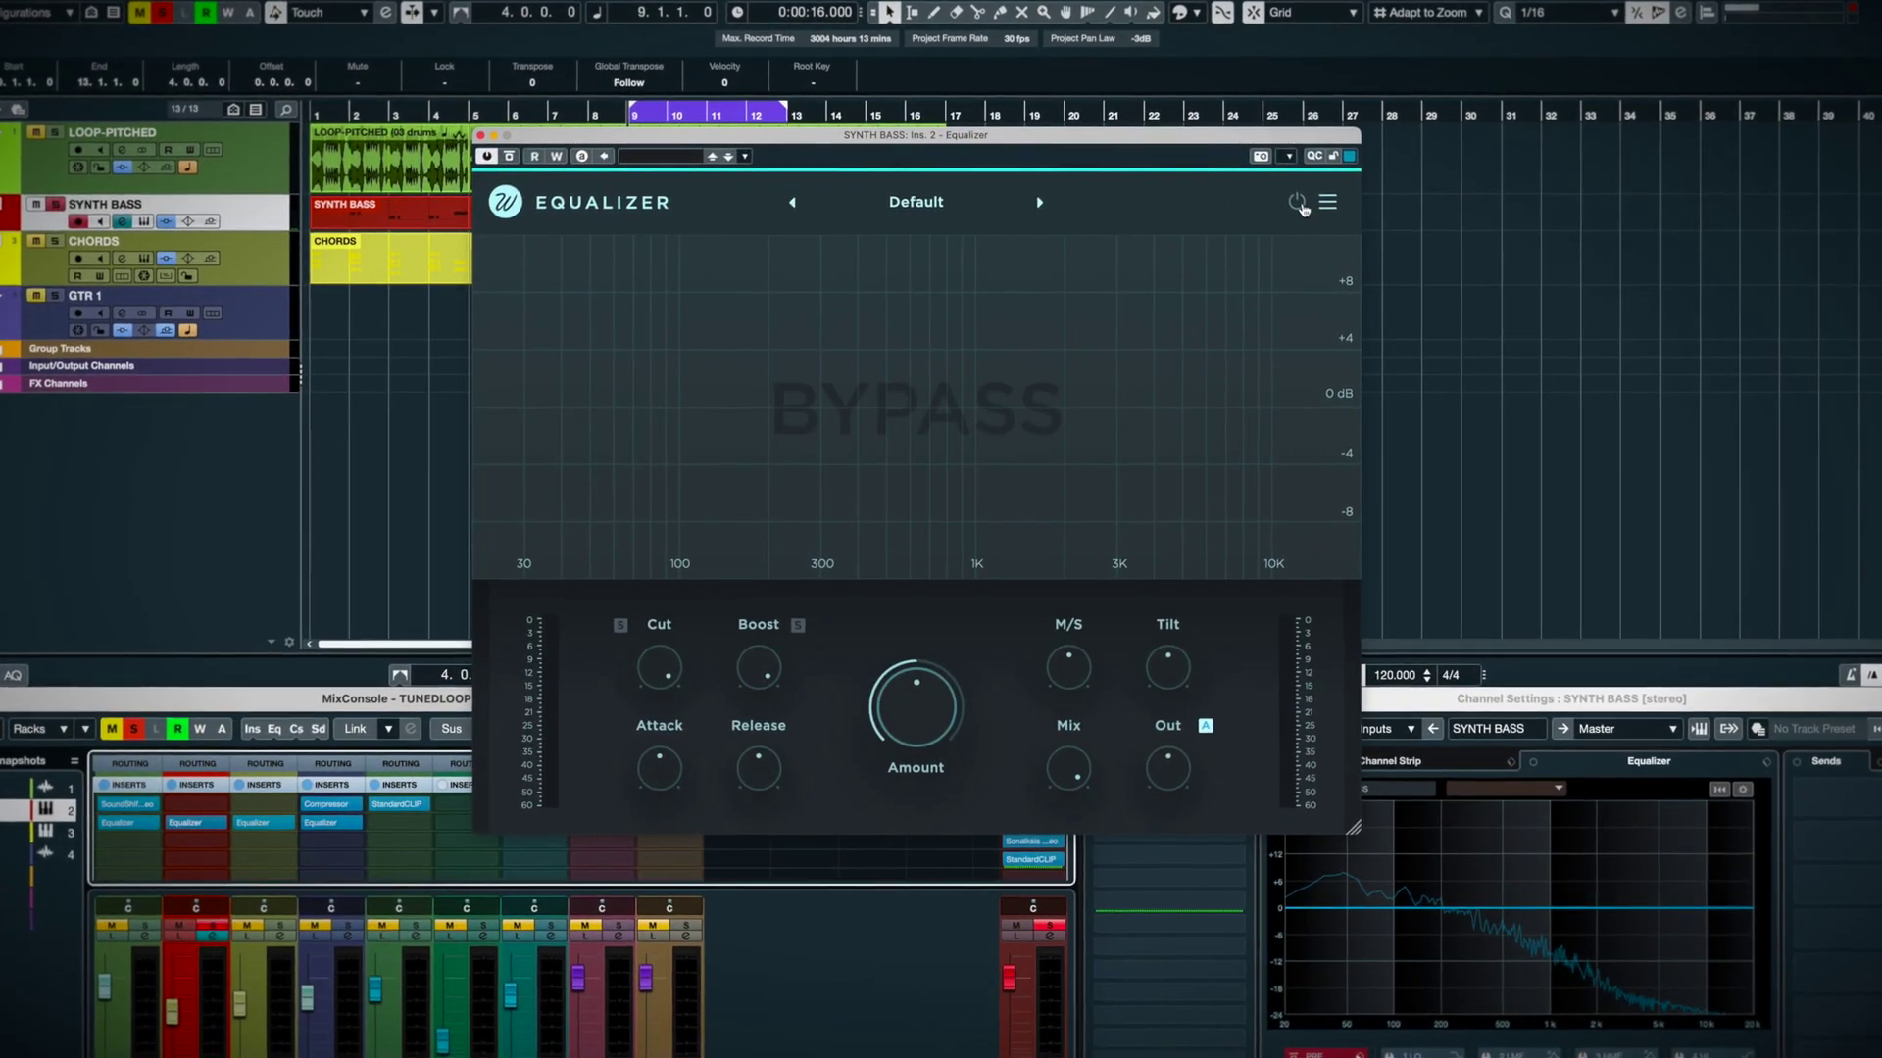
Play the synth bass, un-bypass its Equalizer, and set Amount to 65.7 %
{"action": "key", "text": "space"}
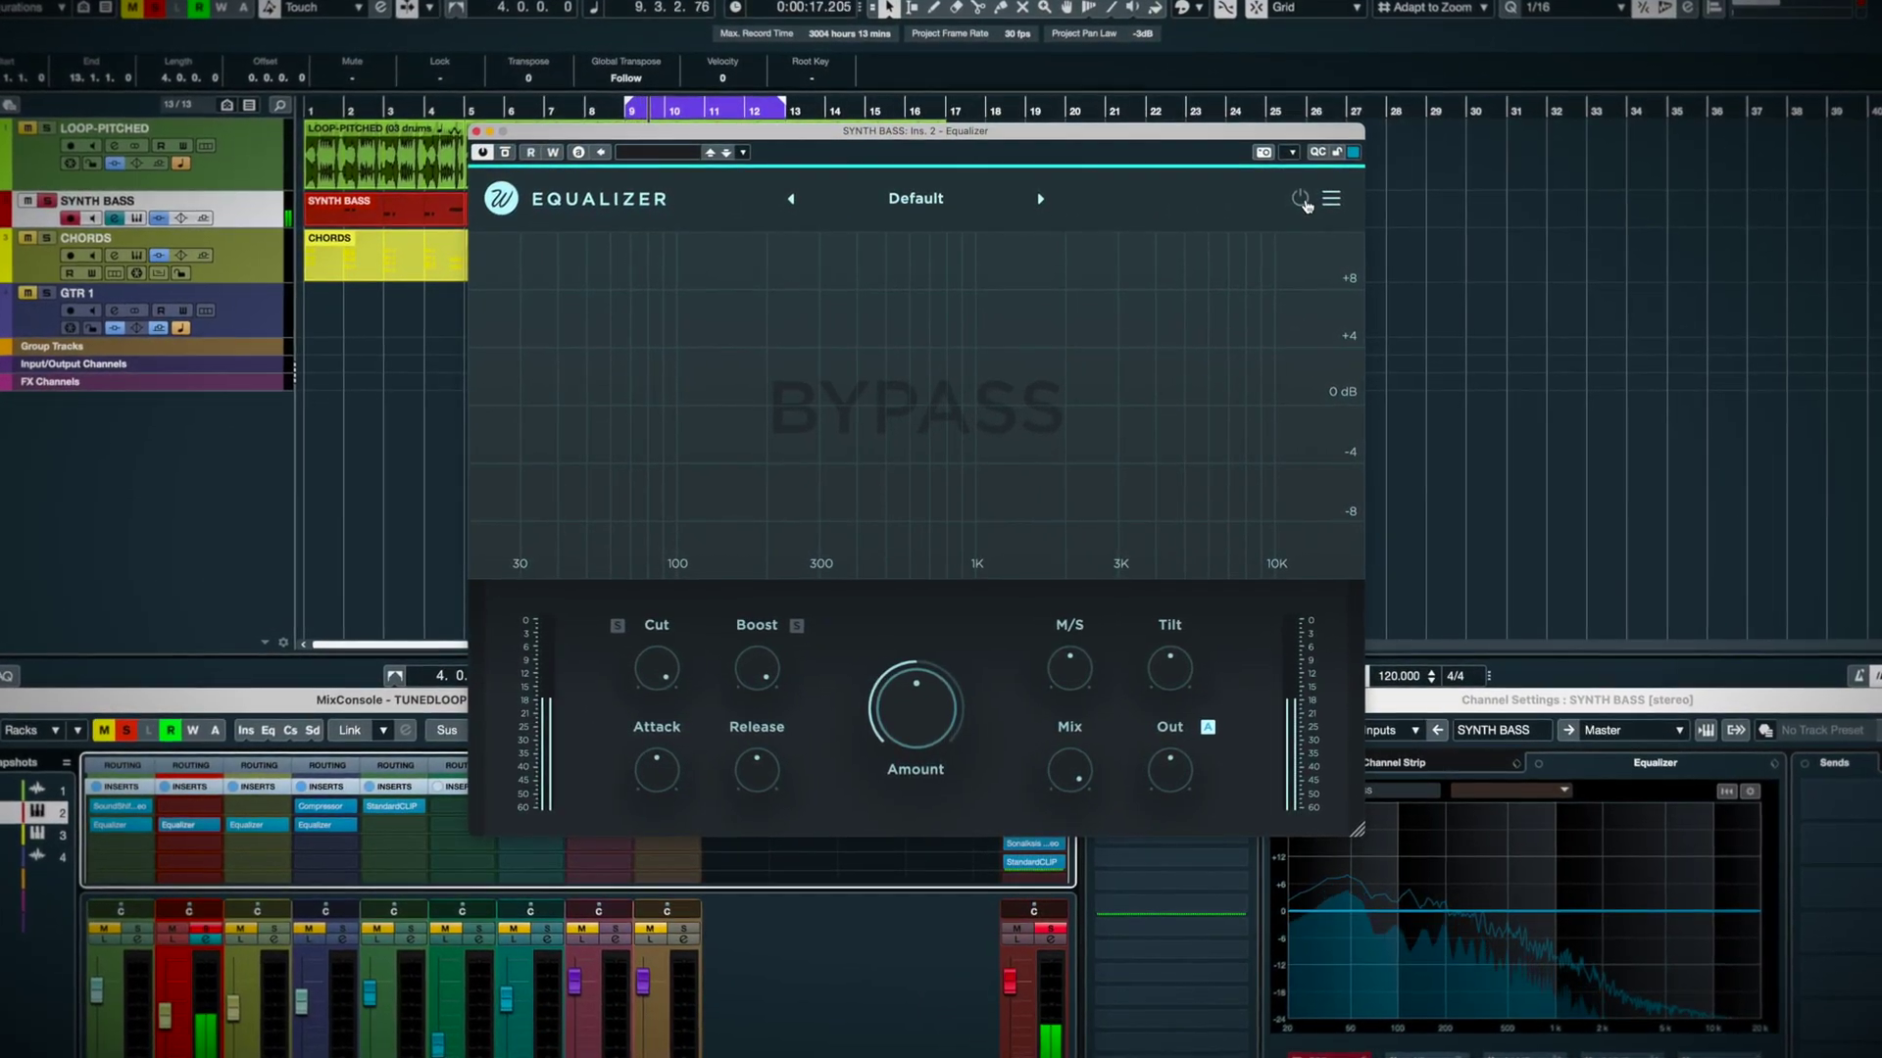
{"action": "left_click", "coordinate": [1303, 200]}
{"action": "mouse_move", "coordinate": [938, 728]}
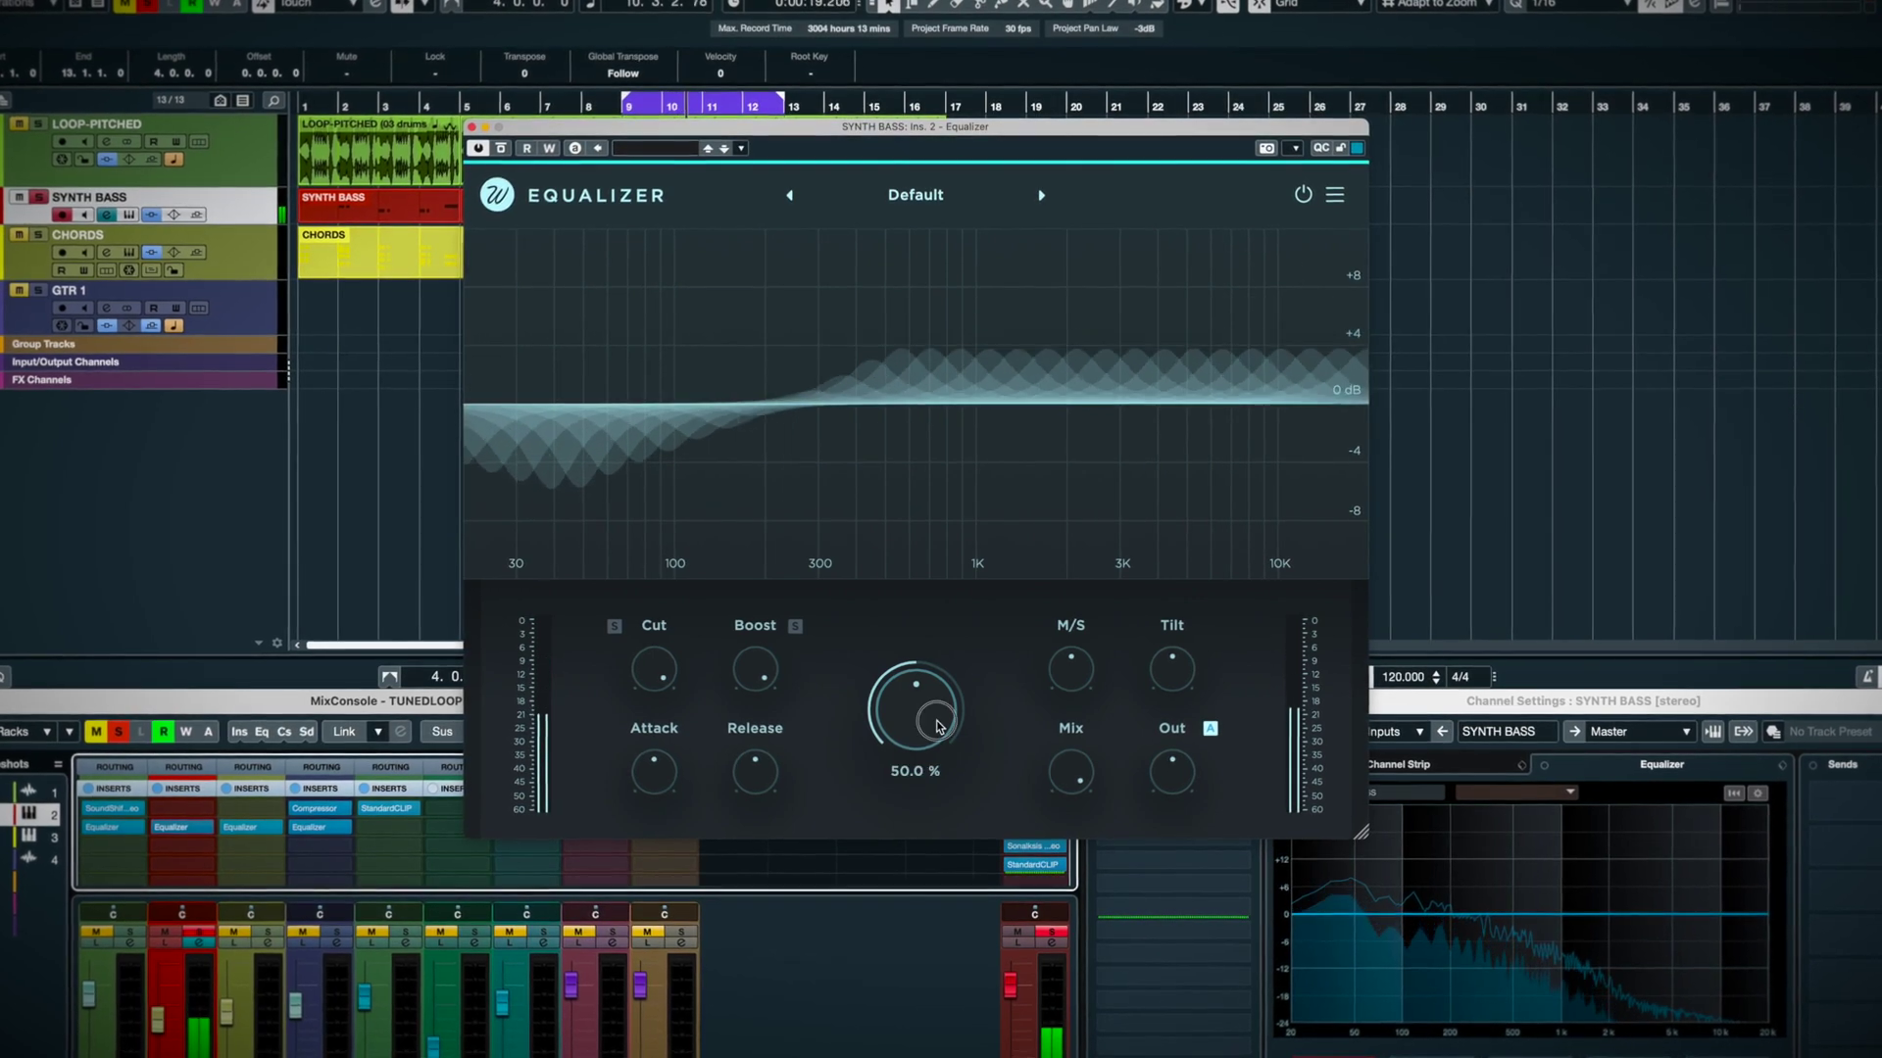
{"action": "left_click_drag", "start_coordinate": [937, 727], "coordinate": [944, 693]}
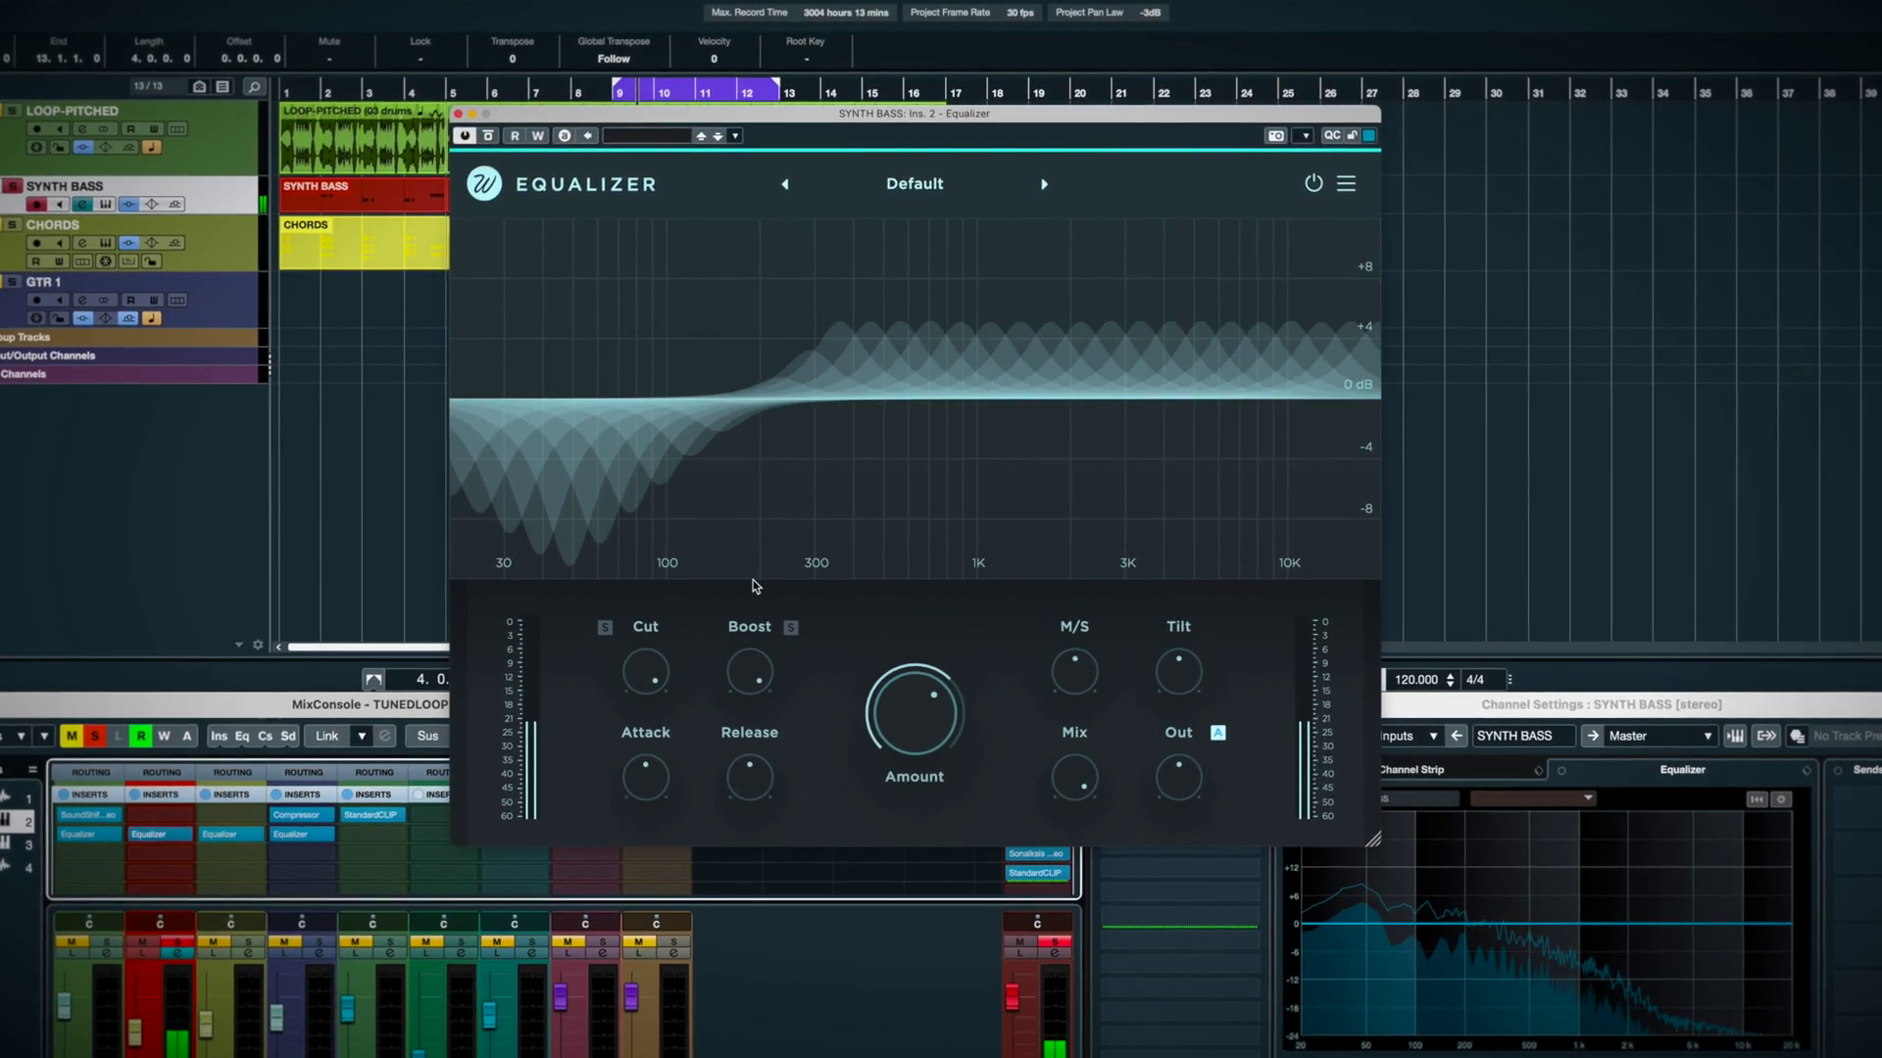
{"action": "left_click_drag", "start_coordinate": [922, 720], "coordinate": [921, 725]}
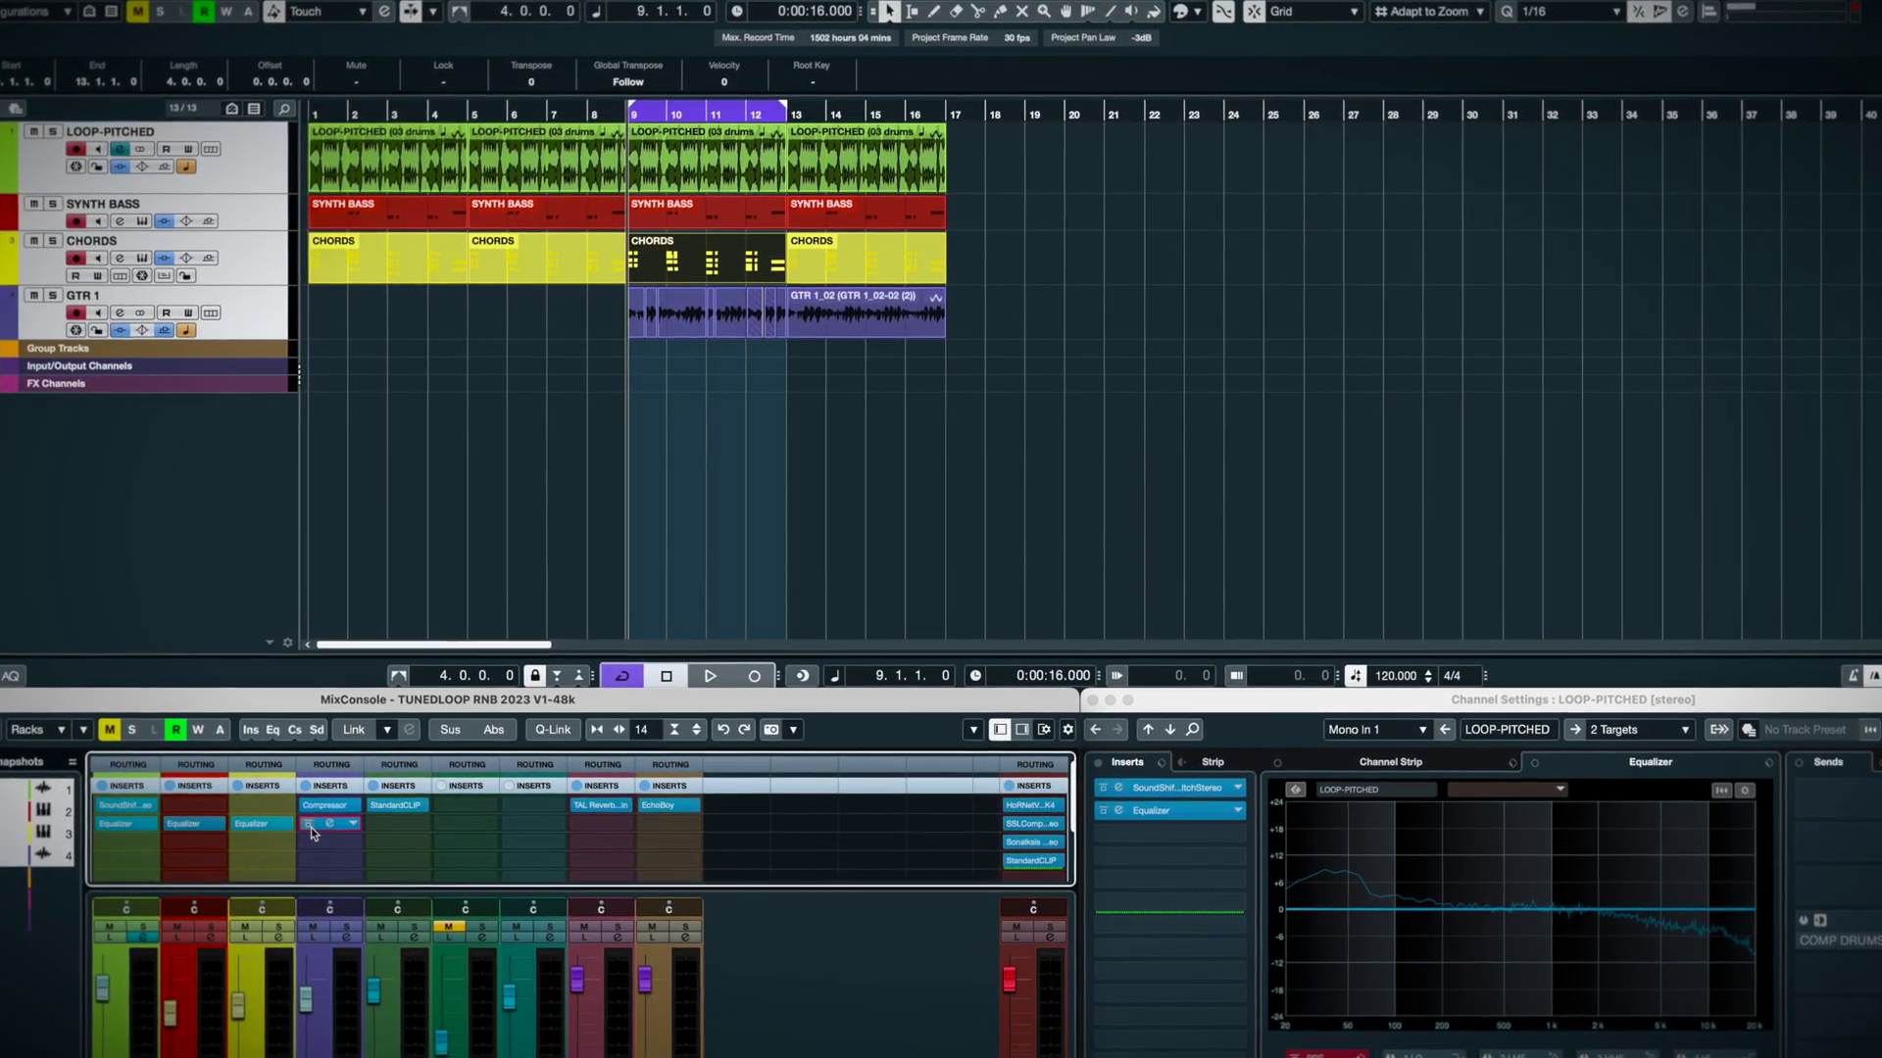
Start playback of the project
{"action": "key", "text": "space"}
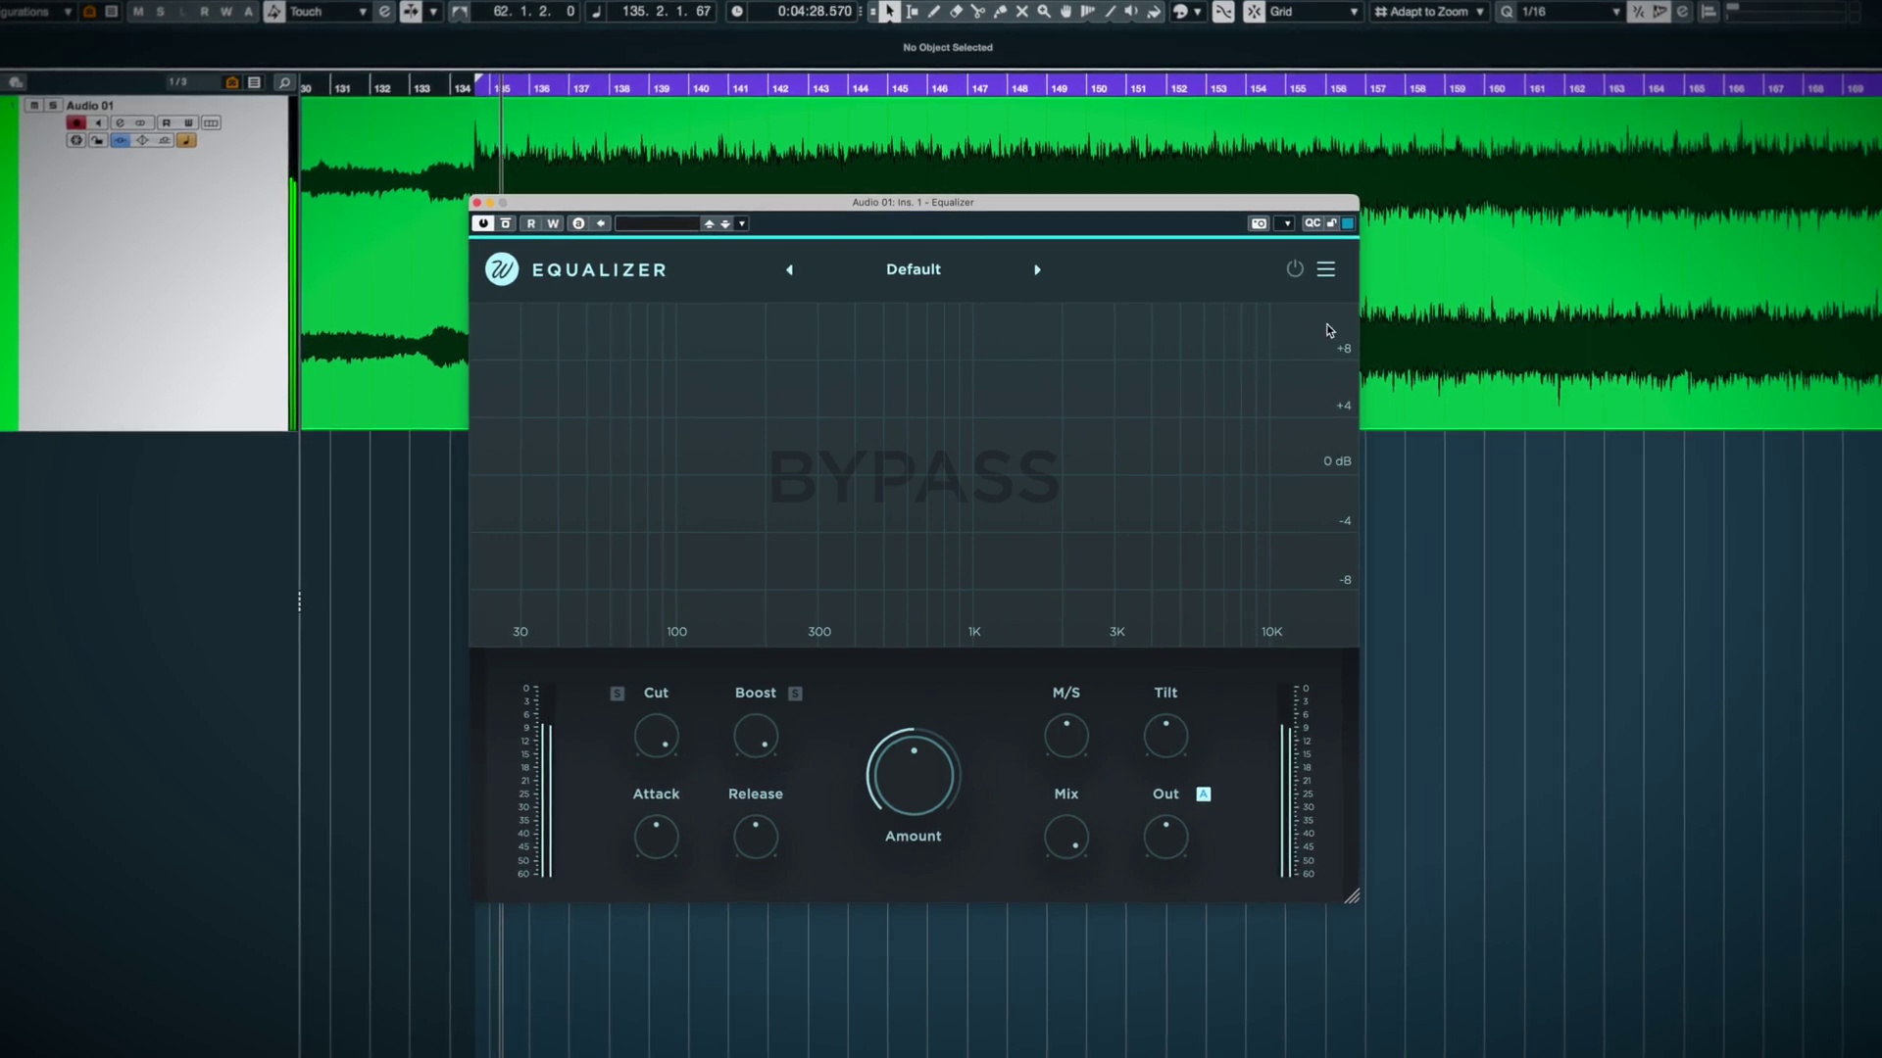
Turn on the Audio 01 Equalizer and raise its Amount in stages to about 81.4 %
{"action": "left_click", "coordinate": [1295, 270]}
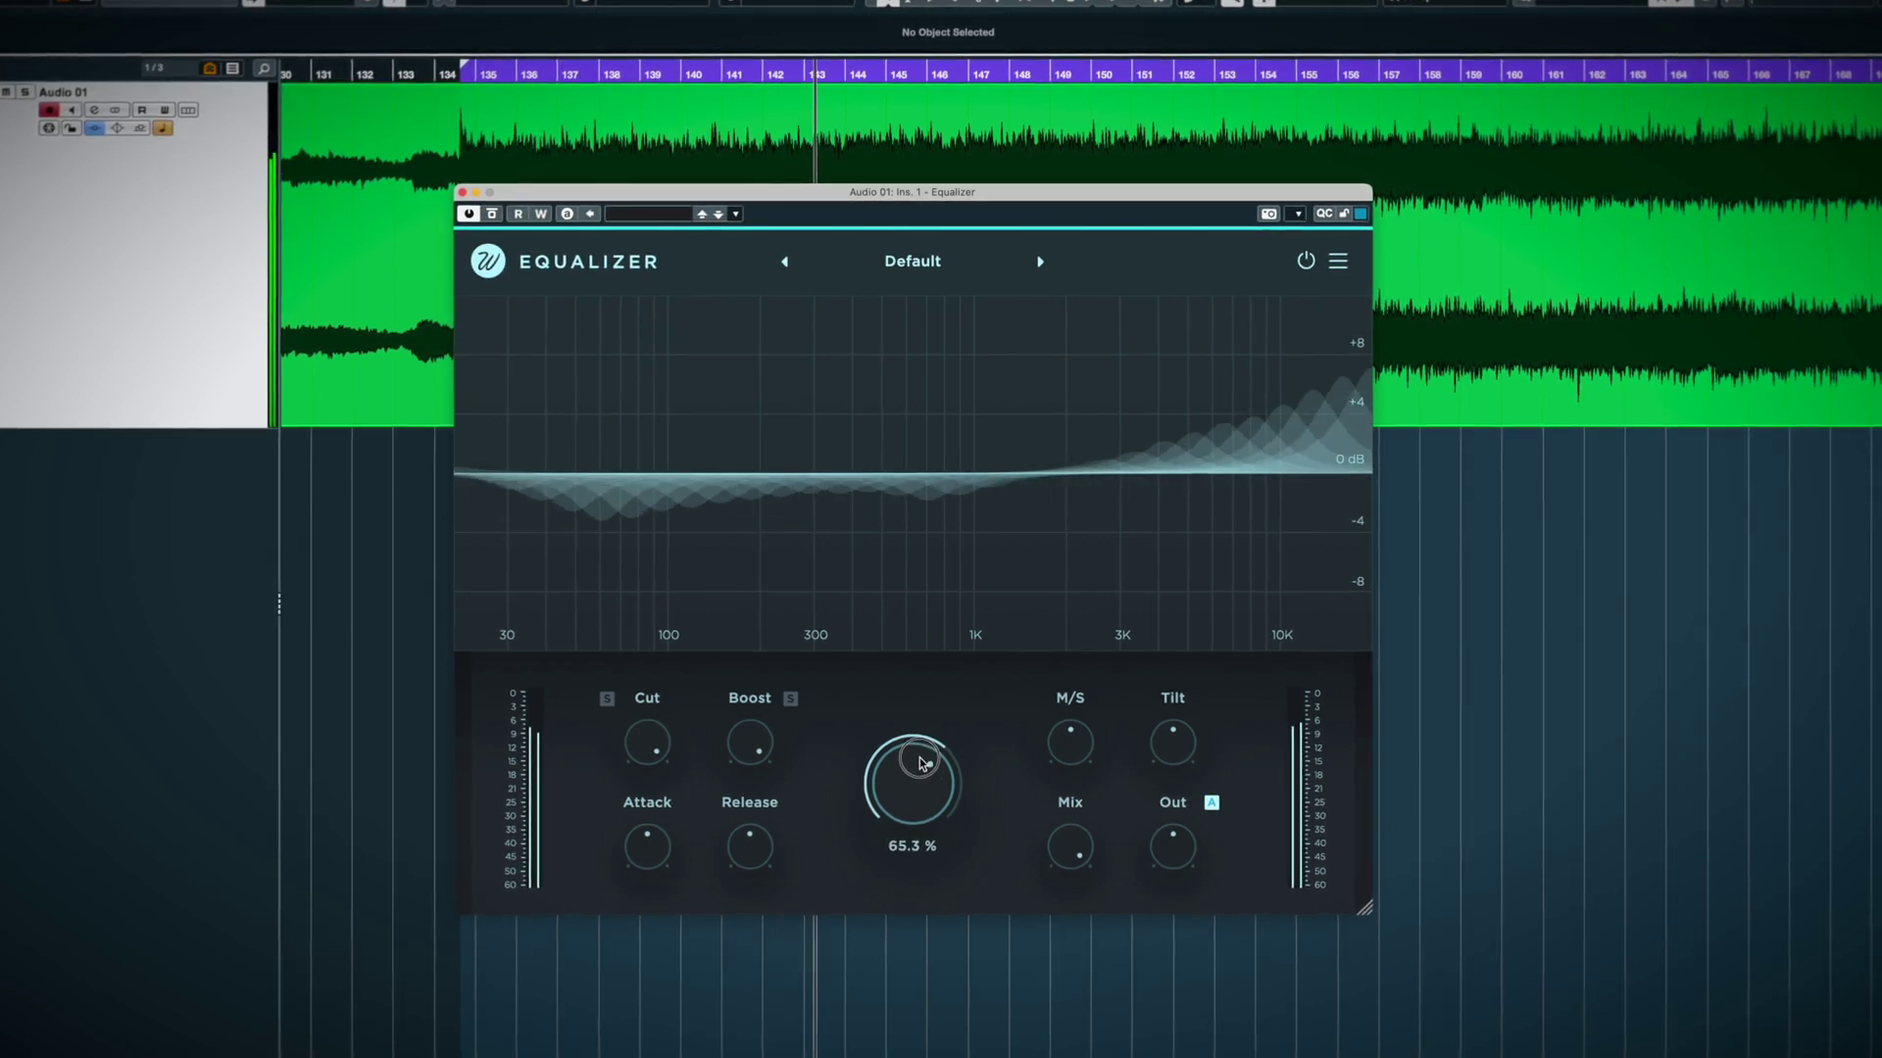
{"action": "left_click_drag", "start_coordinate": [921, 763], "coordinate": [921, 760]}
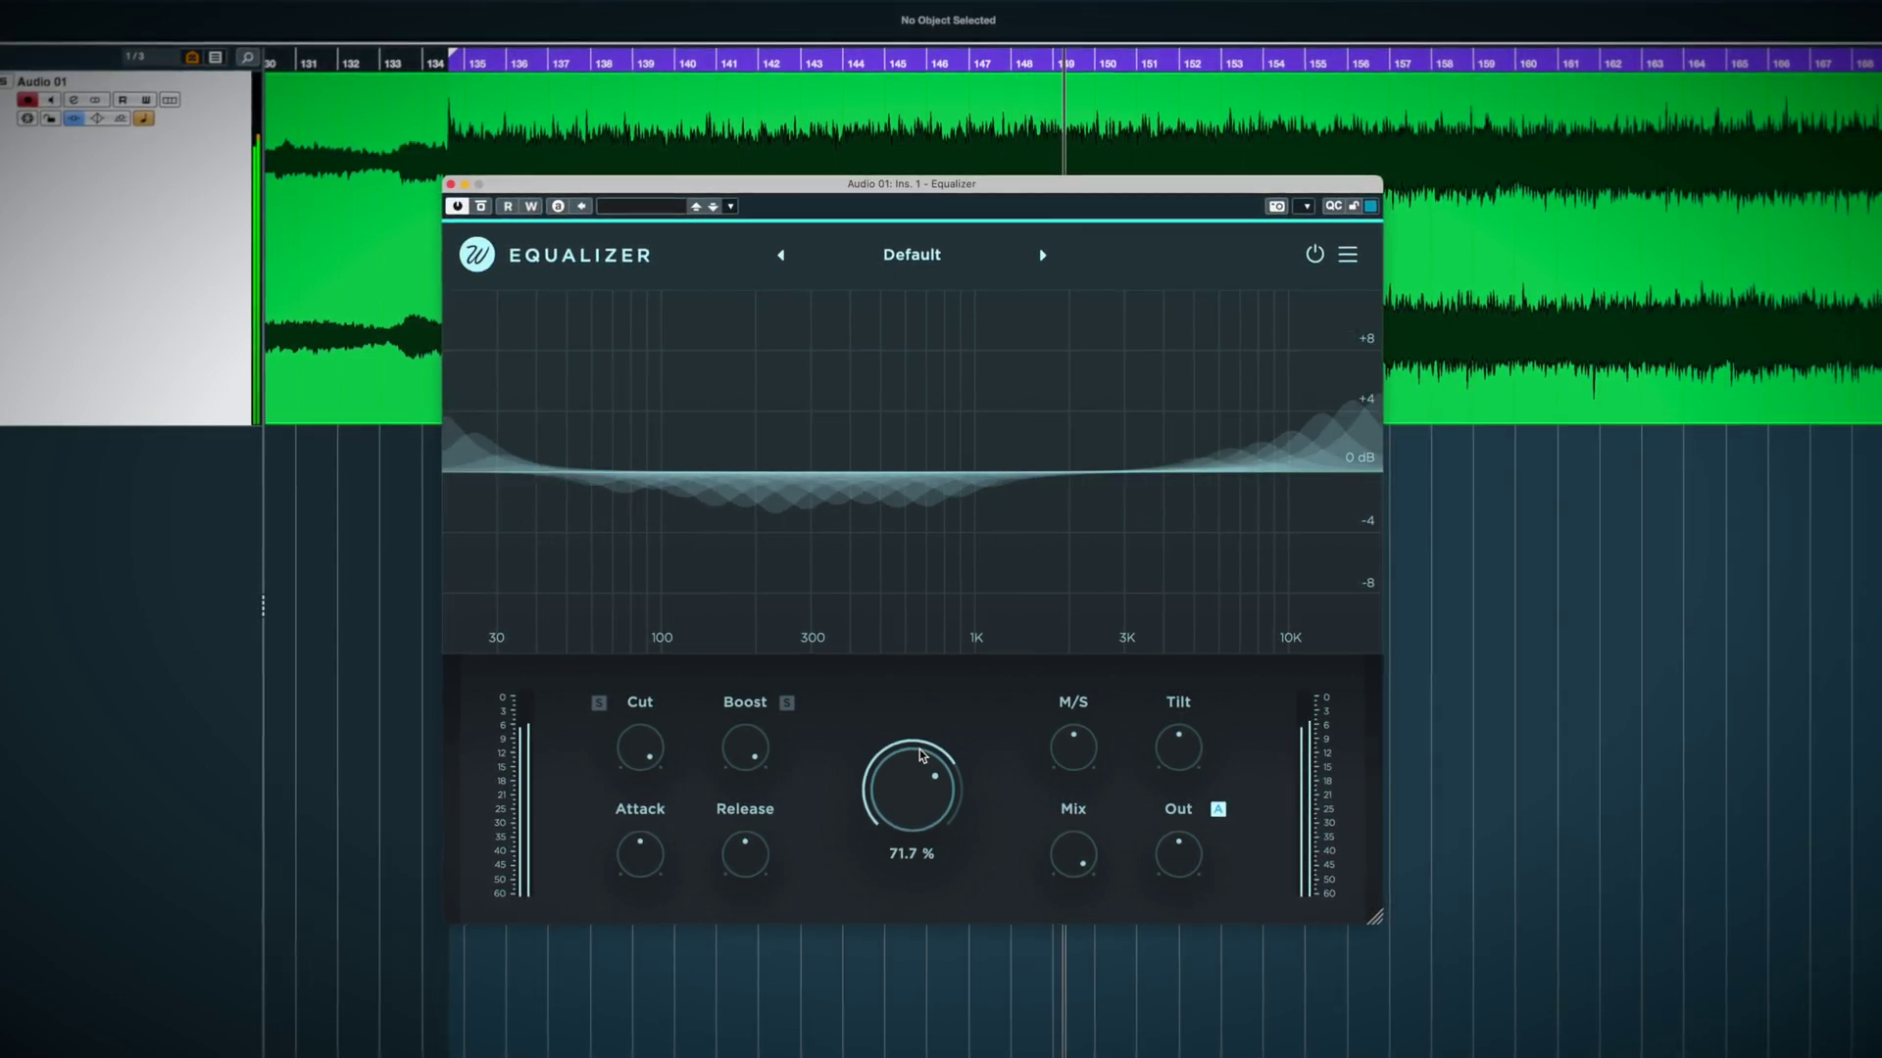
{"action": "left_click_drag", "start_coordinate": [919, 749], "coordinate": [924, 759]}
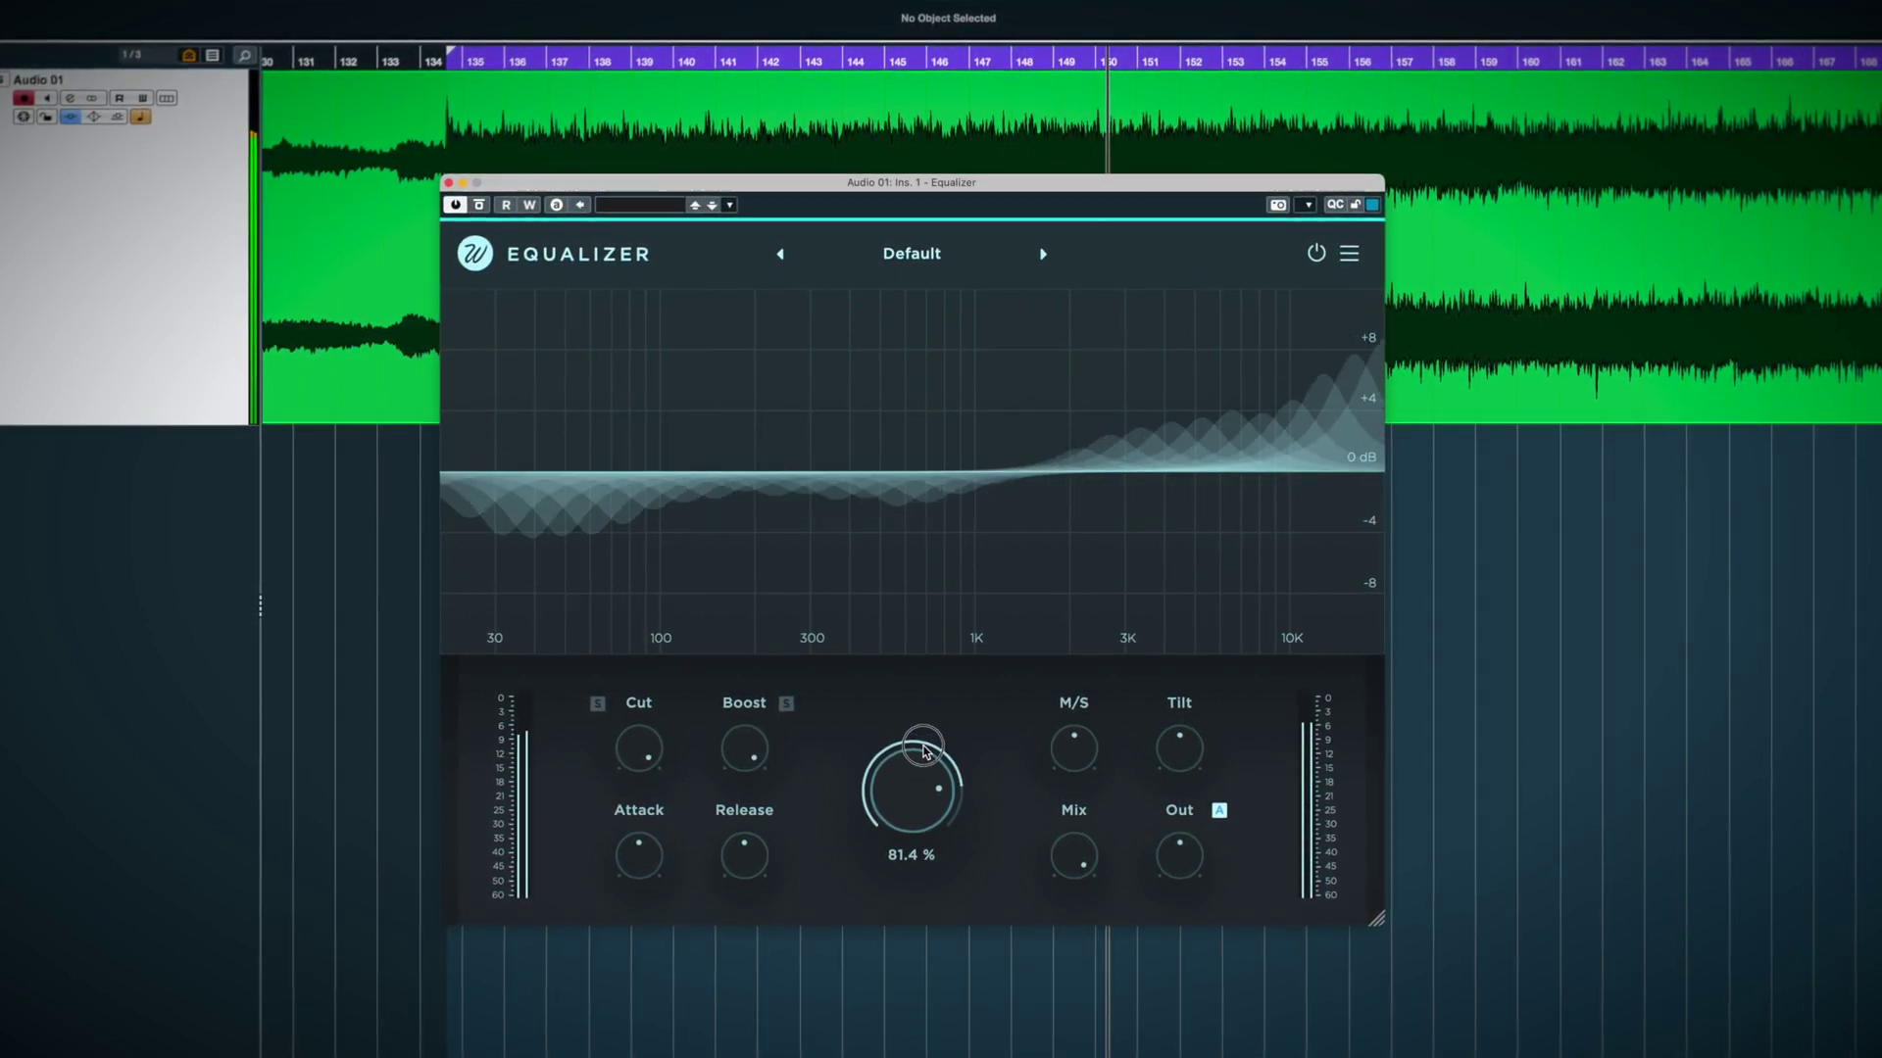